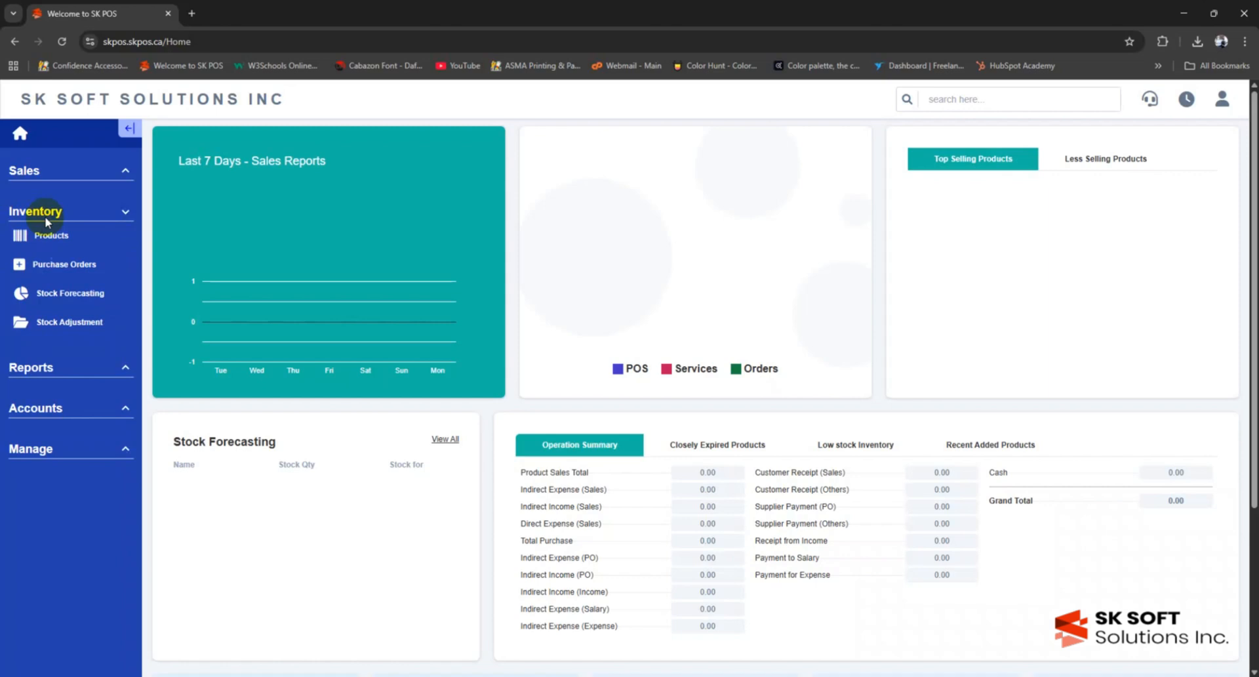
# - Open Purchase Orders from the Inventory section of the sidebar
pyautogui.click(54, 262)
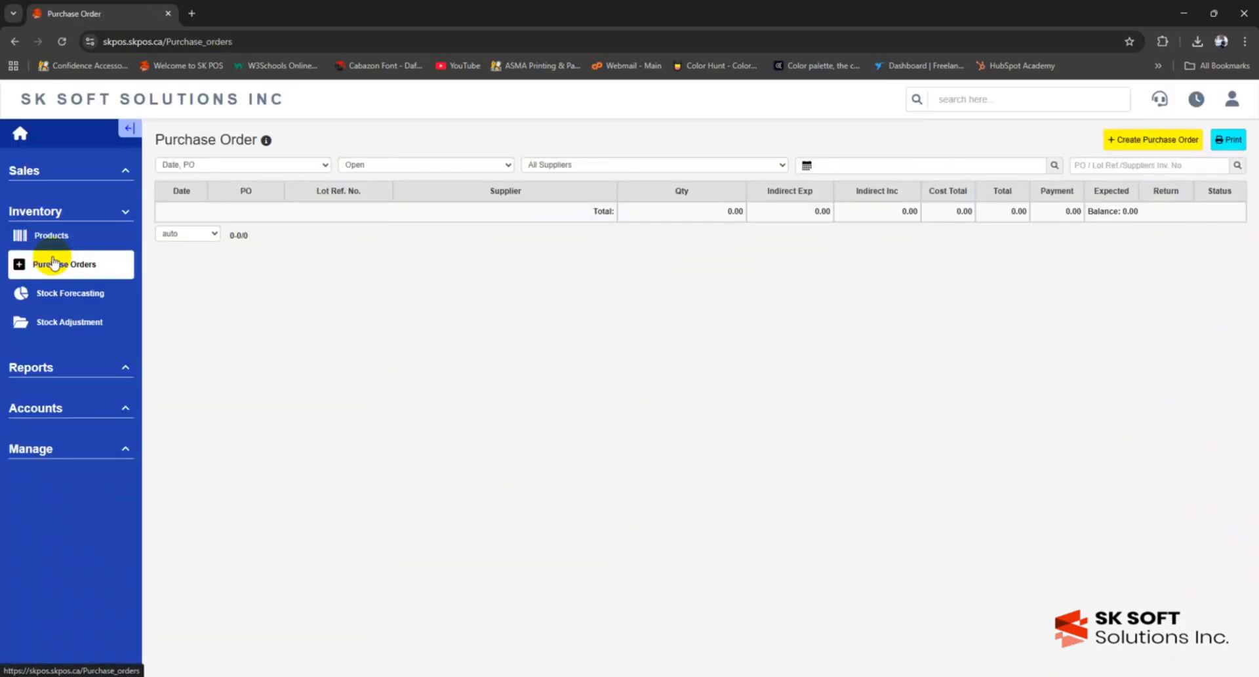
pyautogui.click(223, 165)
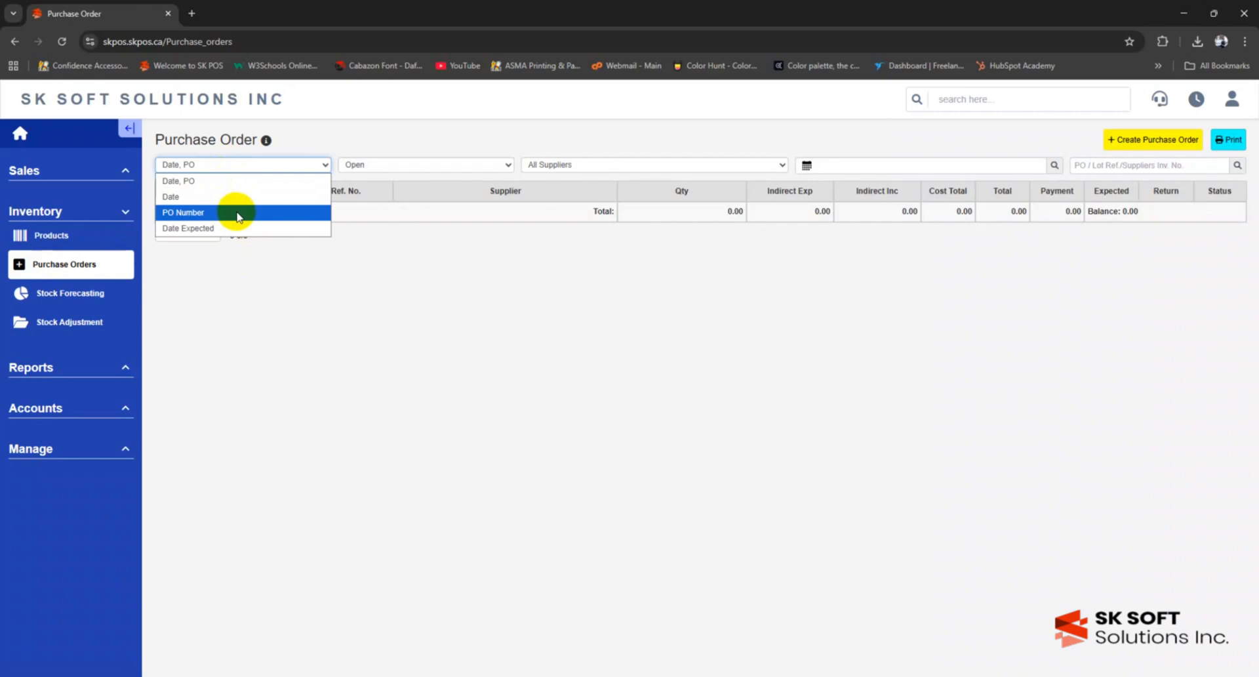
pyautogui.click(233, 164)
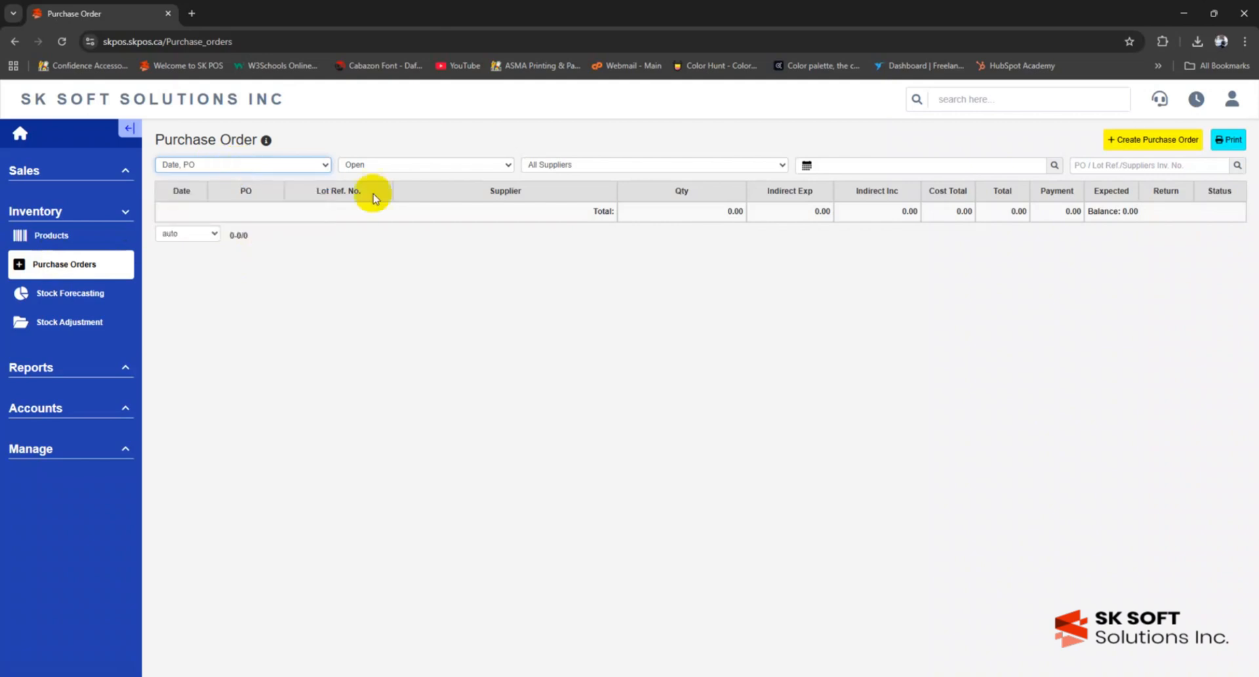
pyautogui.click(440, 165)
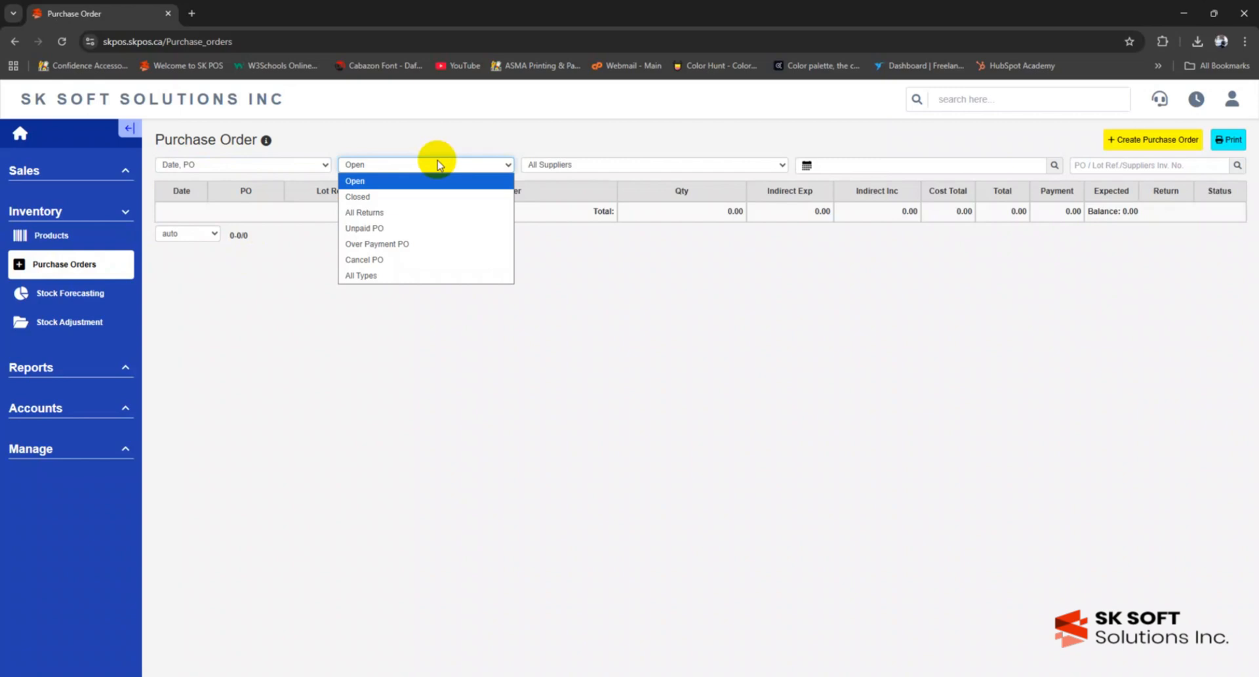
pyautogui.click(549, 168)
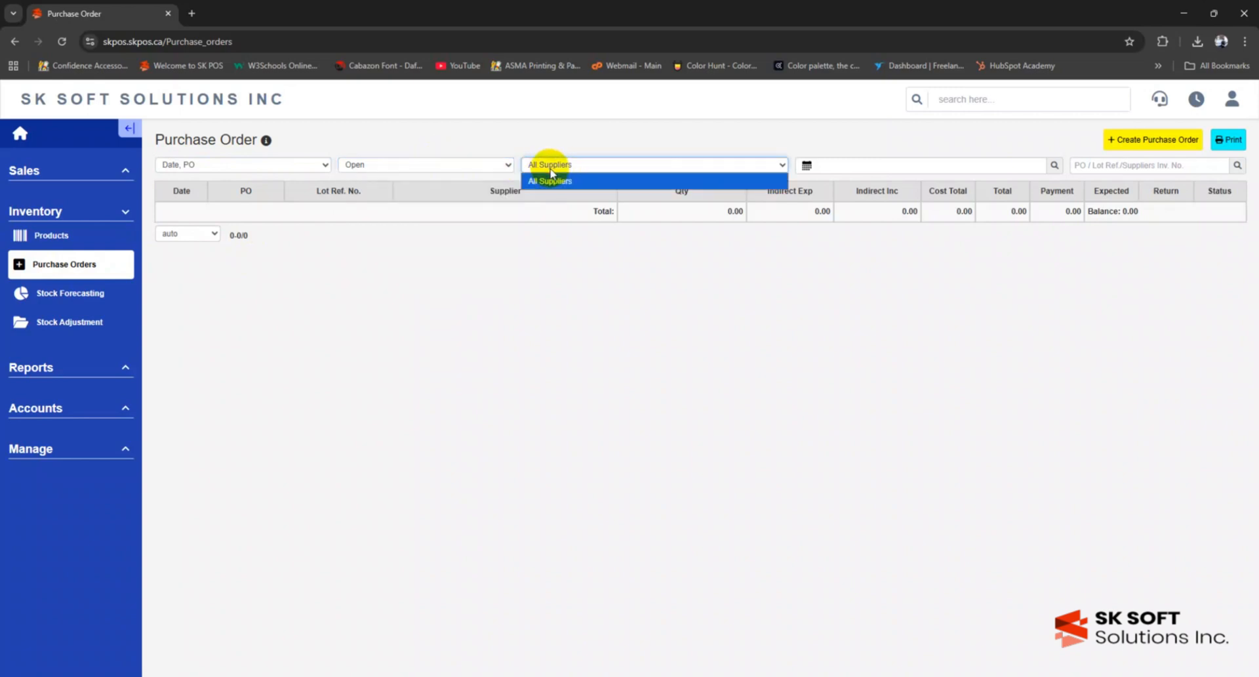
pyautogui.click(866, 162)
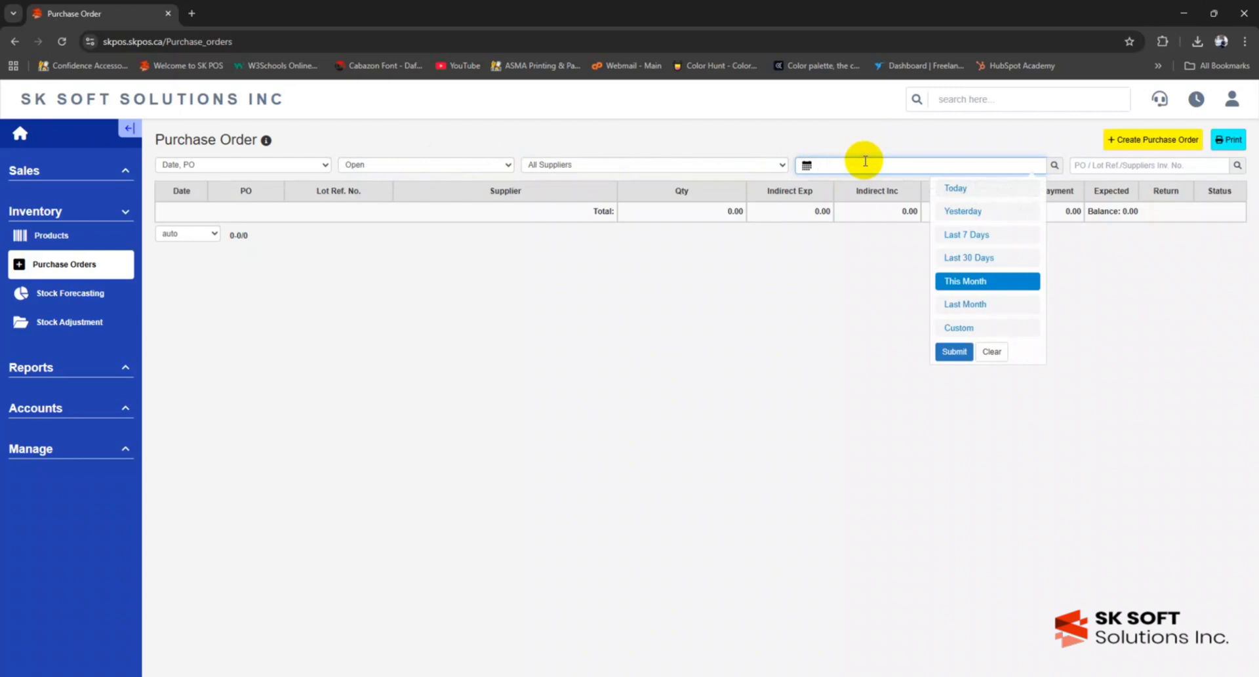
pyautogui.click(943, 142)
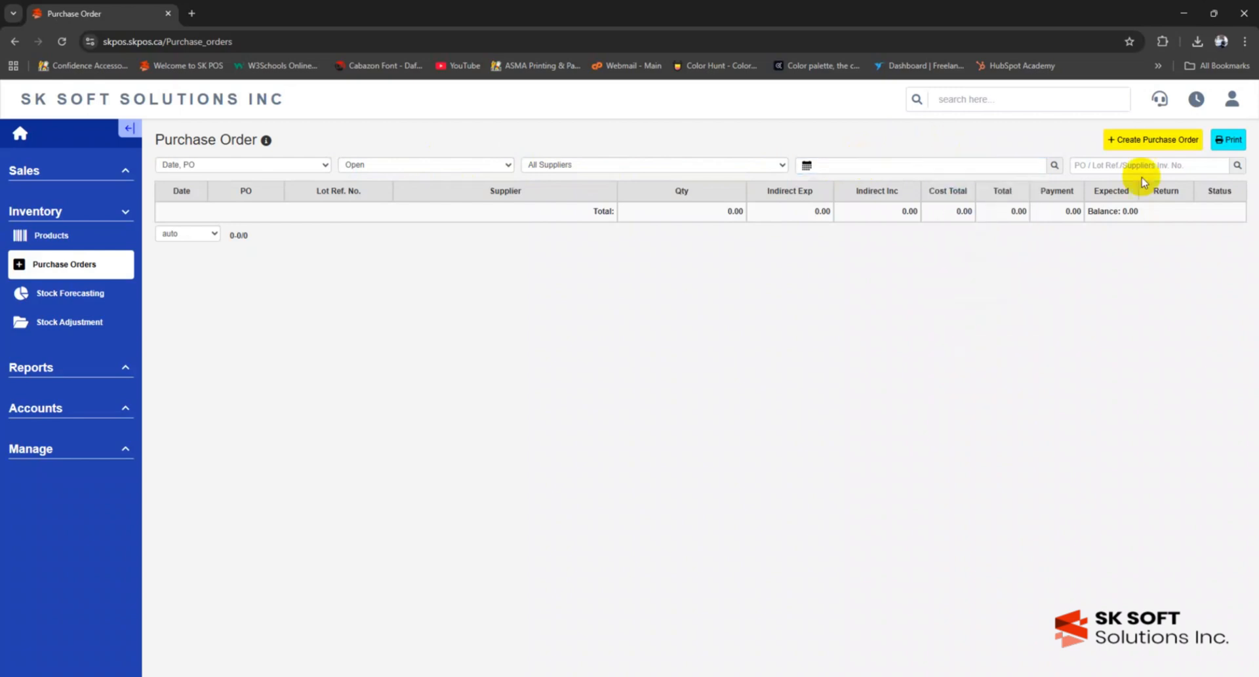
# - Start a new purchase order marked not a return, and open the new-supplier form
pyautogui.click(1171, 141)
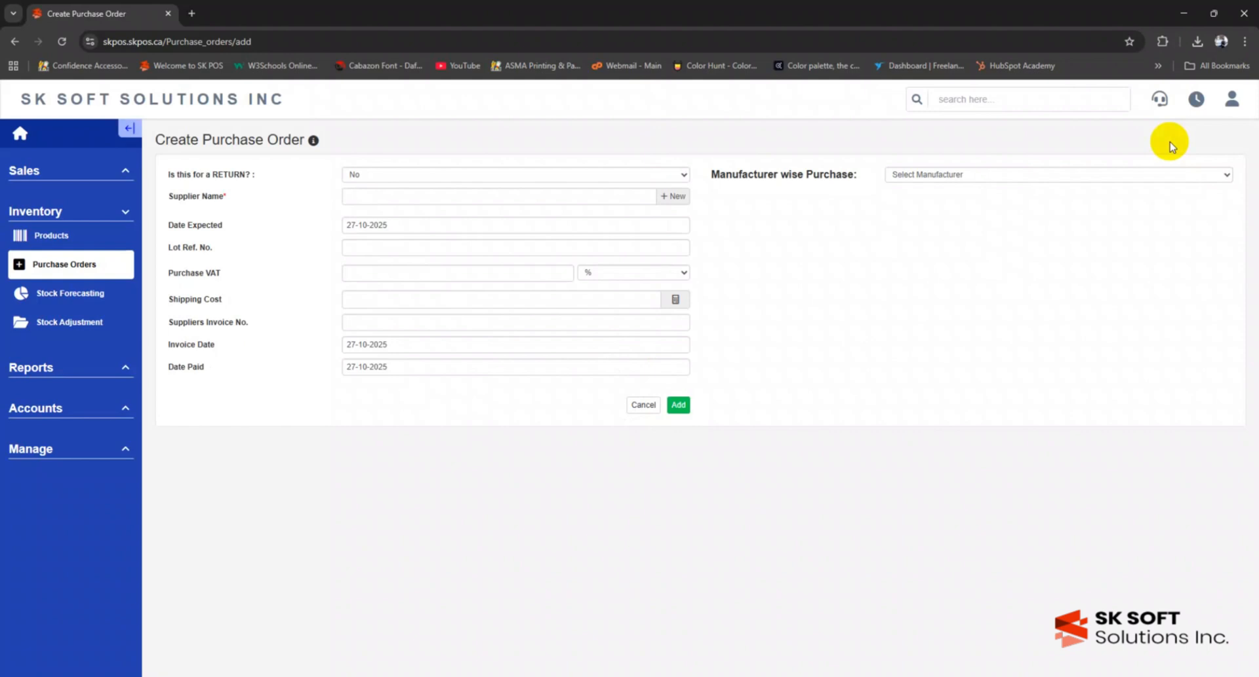
pyautogui.click(356, 176)
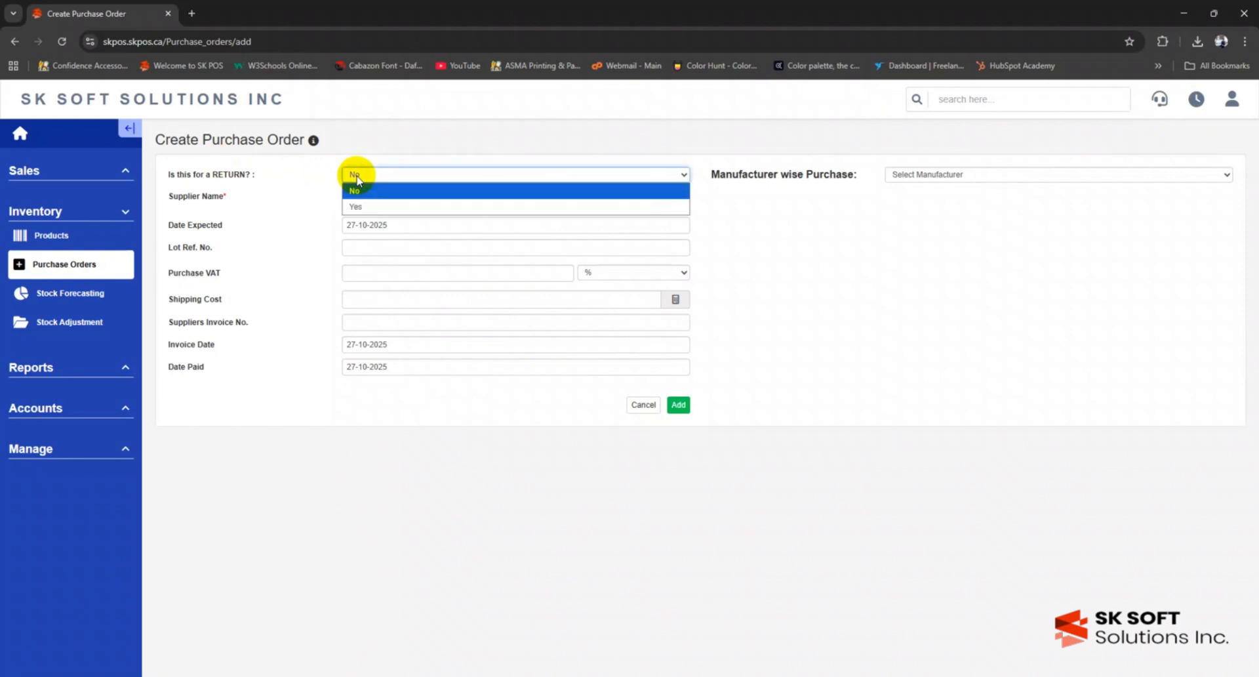
pyautogui.click(384, 206)
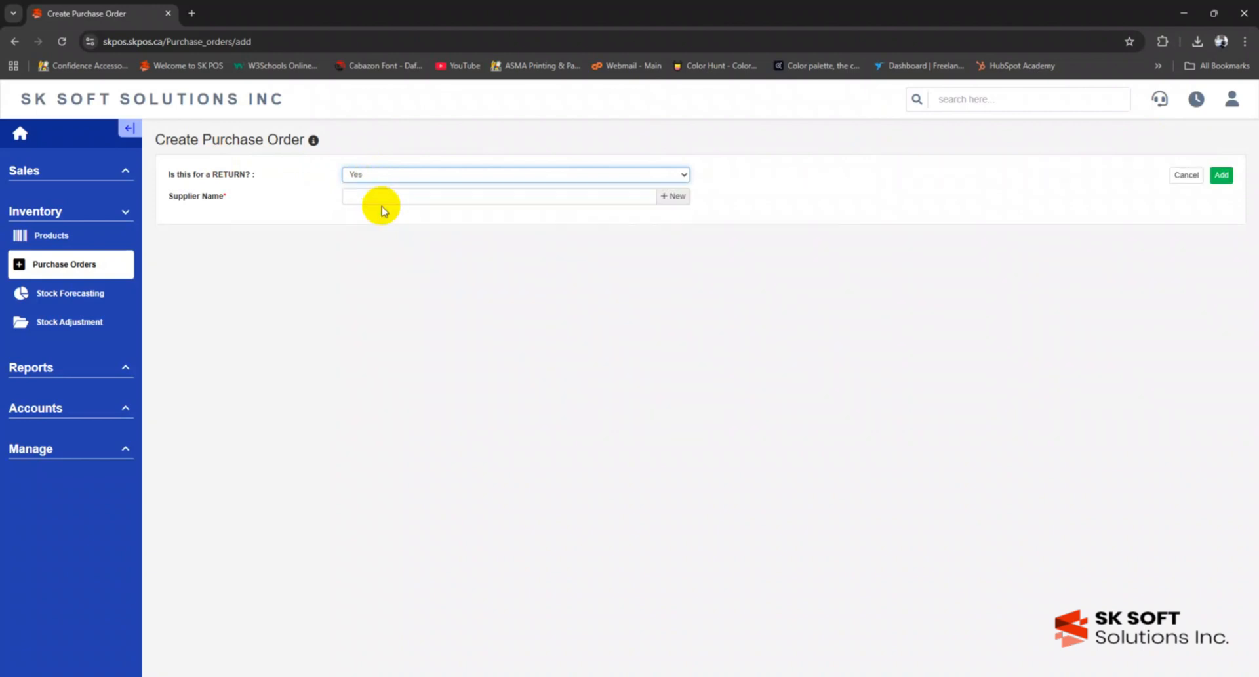
pyautogui.click(377, 176)
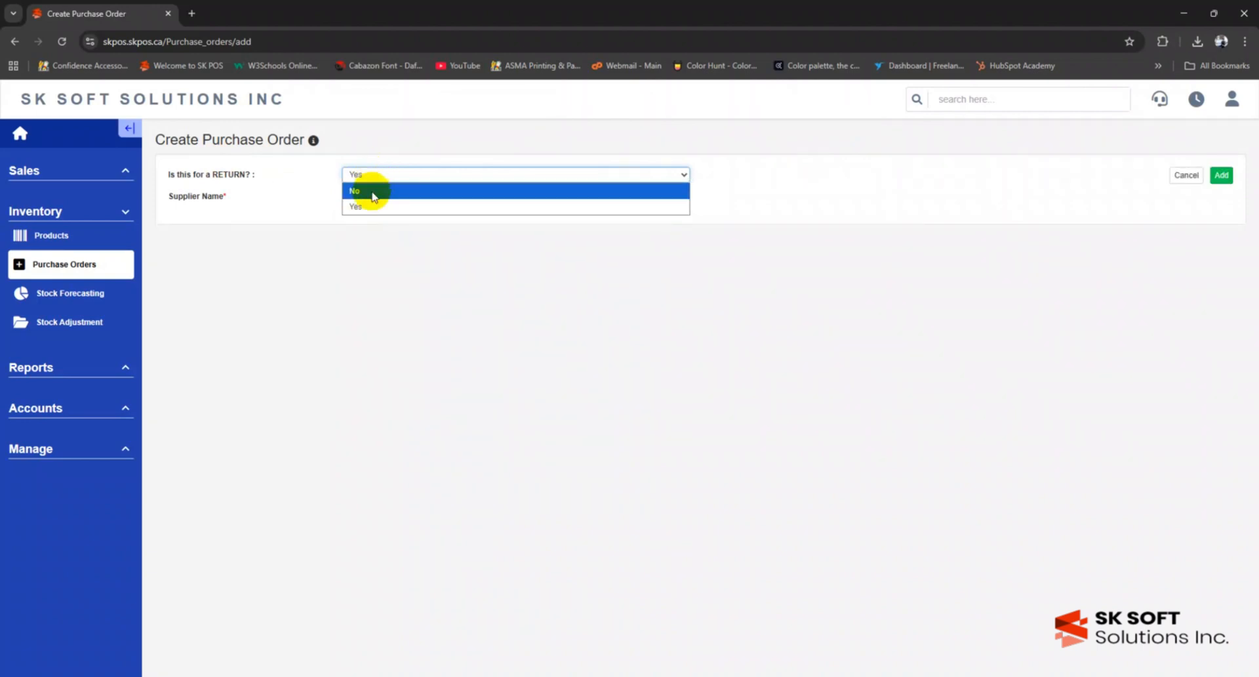
pyautogui.click(374, 191)
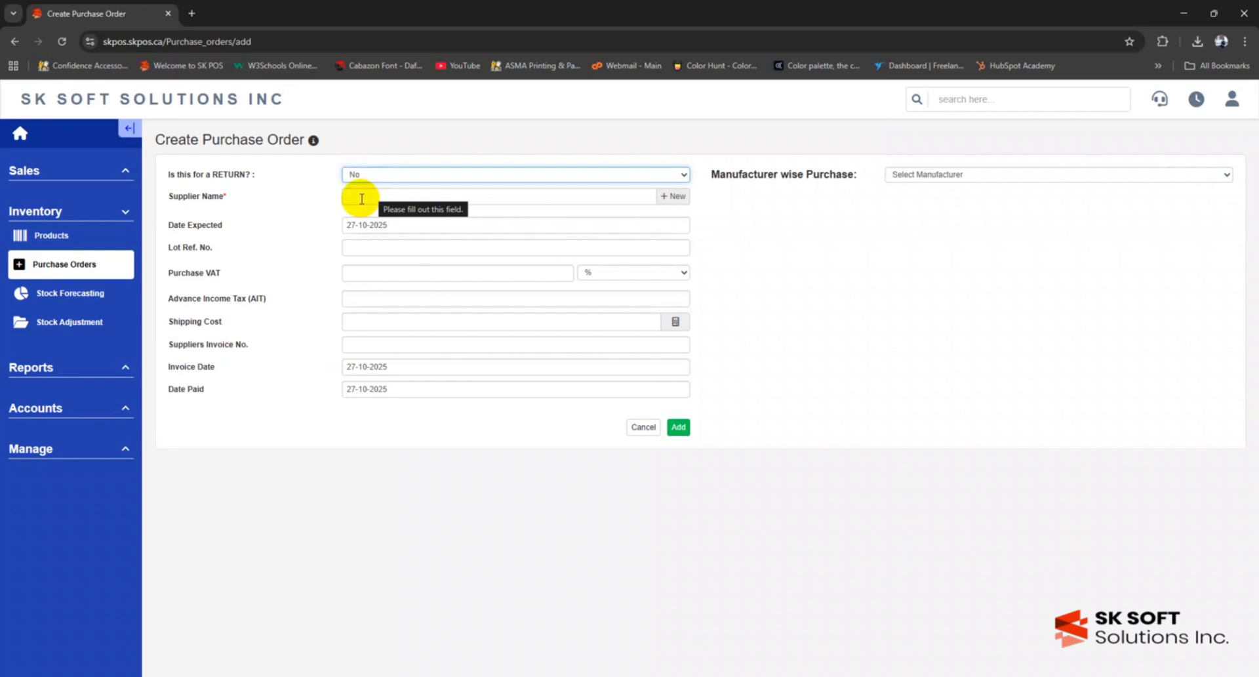
pyautogui.click(361, 198)
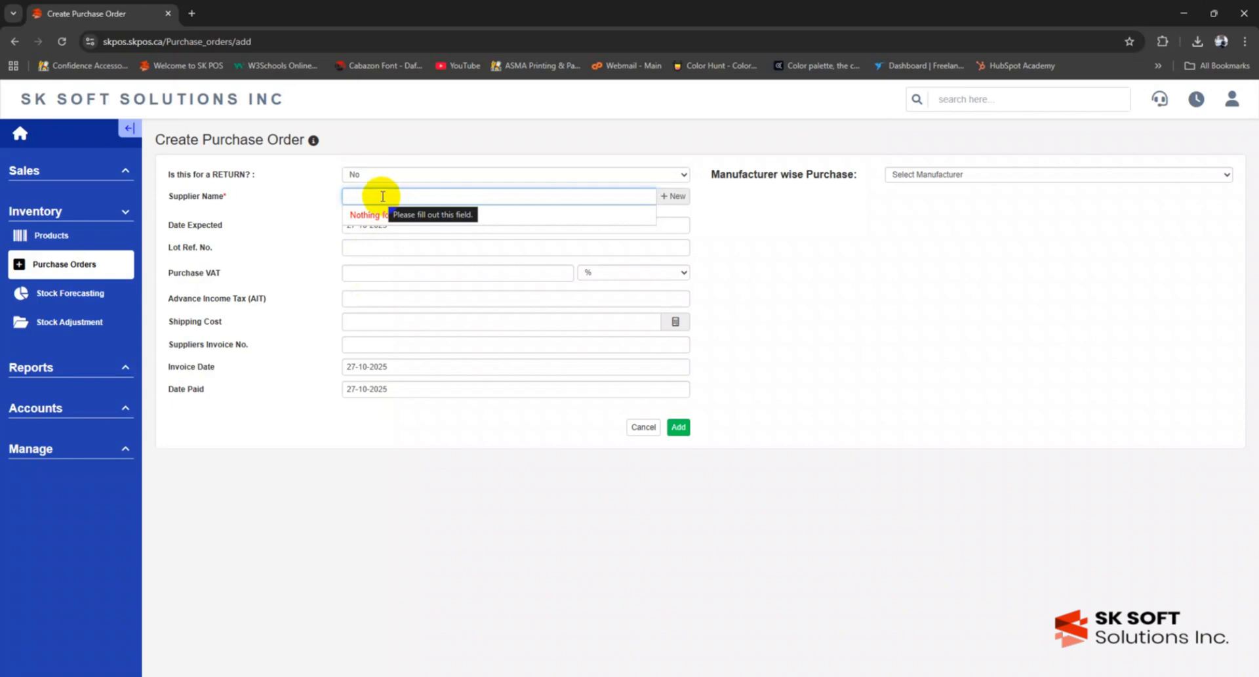
pyautogui.click(679, 204)
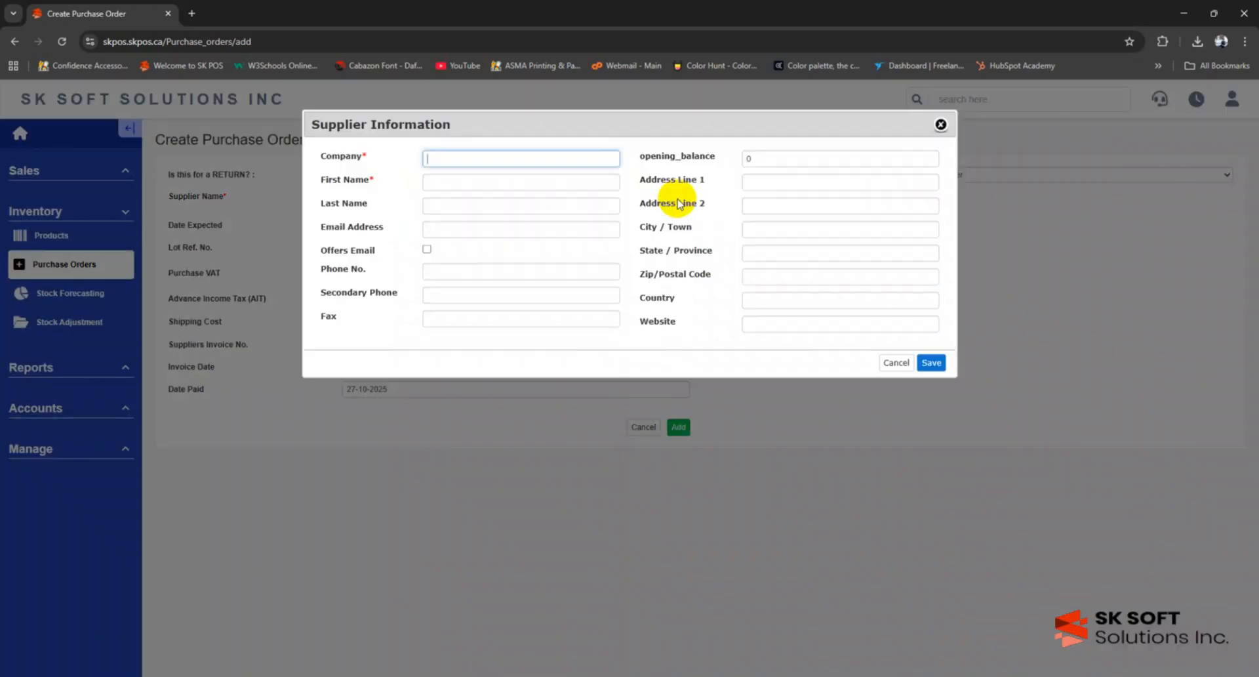
# - Fill the supplier form with company Pran and contact and address details, and tick Offers Email
pyautogui.click(463, 156)
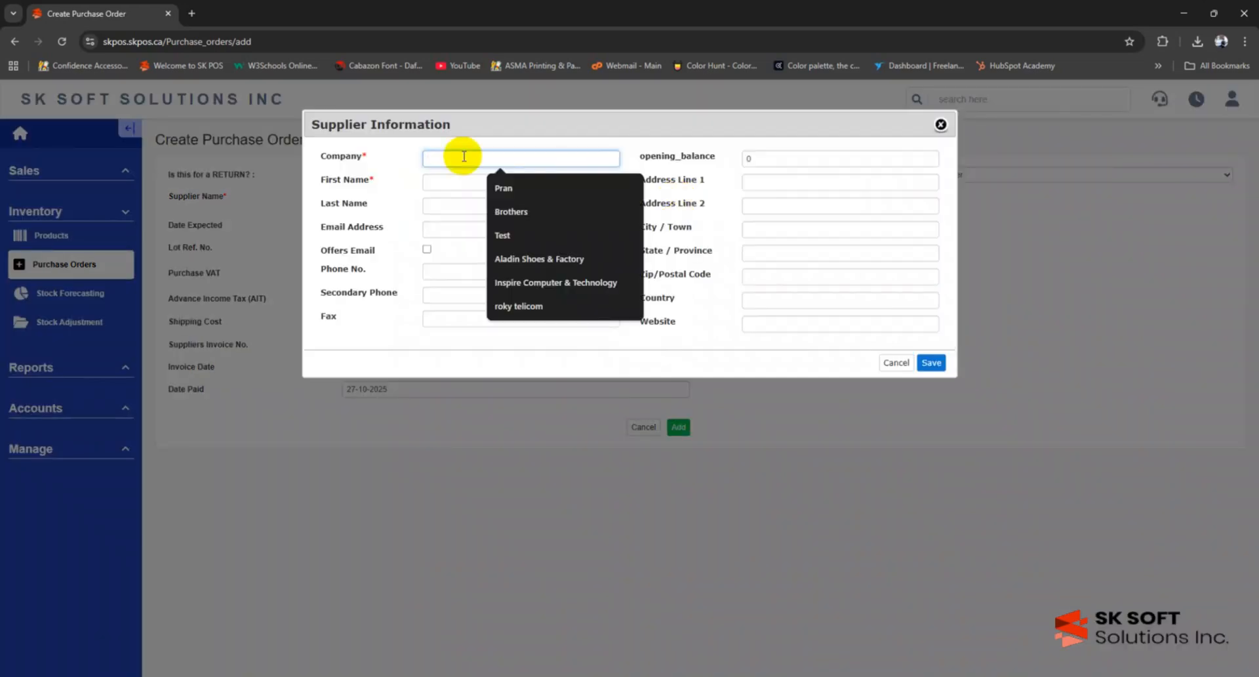
pyautogui.click(514, 190)
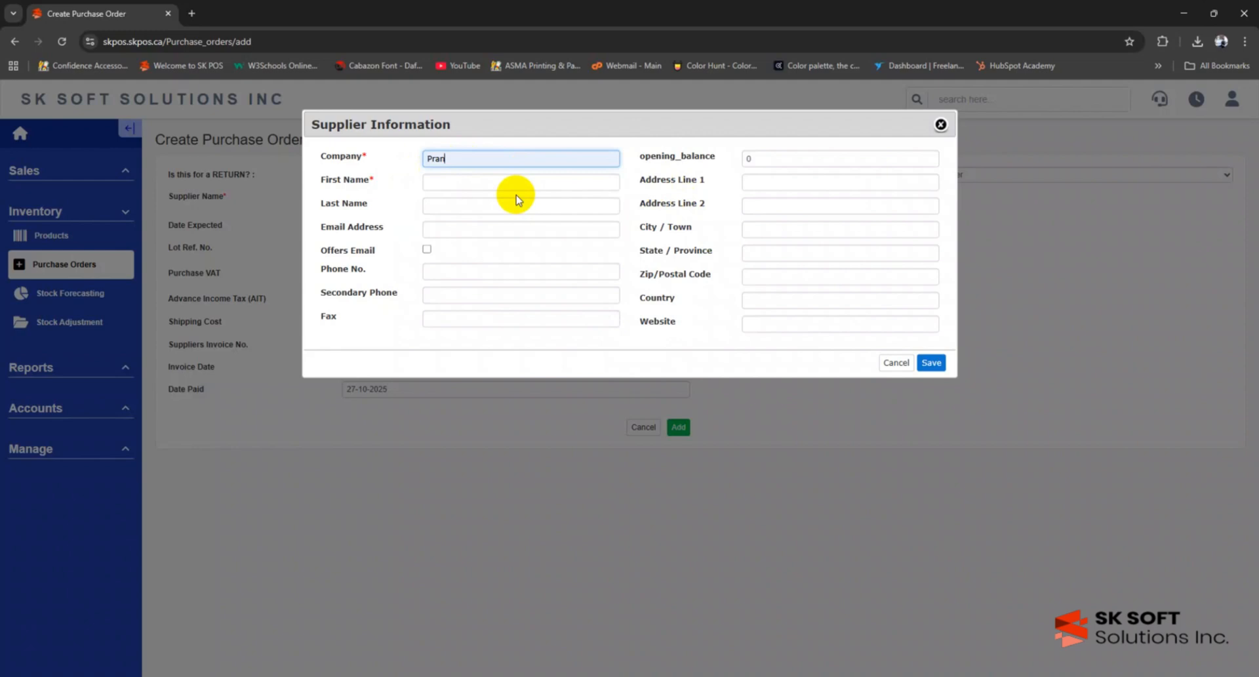
pyautogui.click(447, 184)
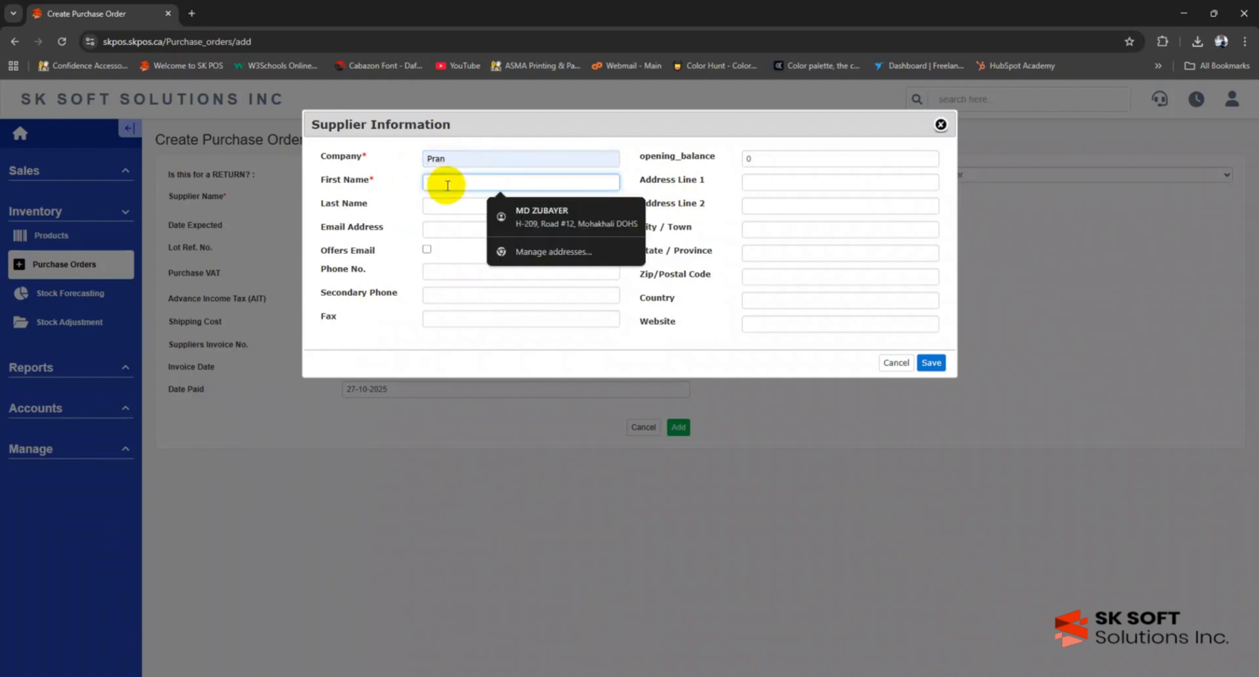
pyautogui.write('Pran')
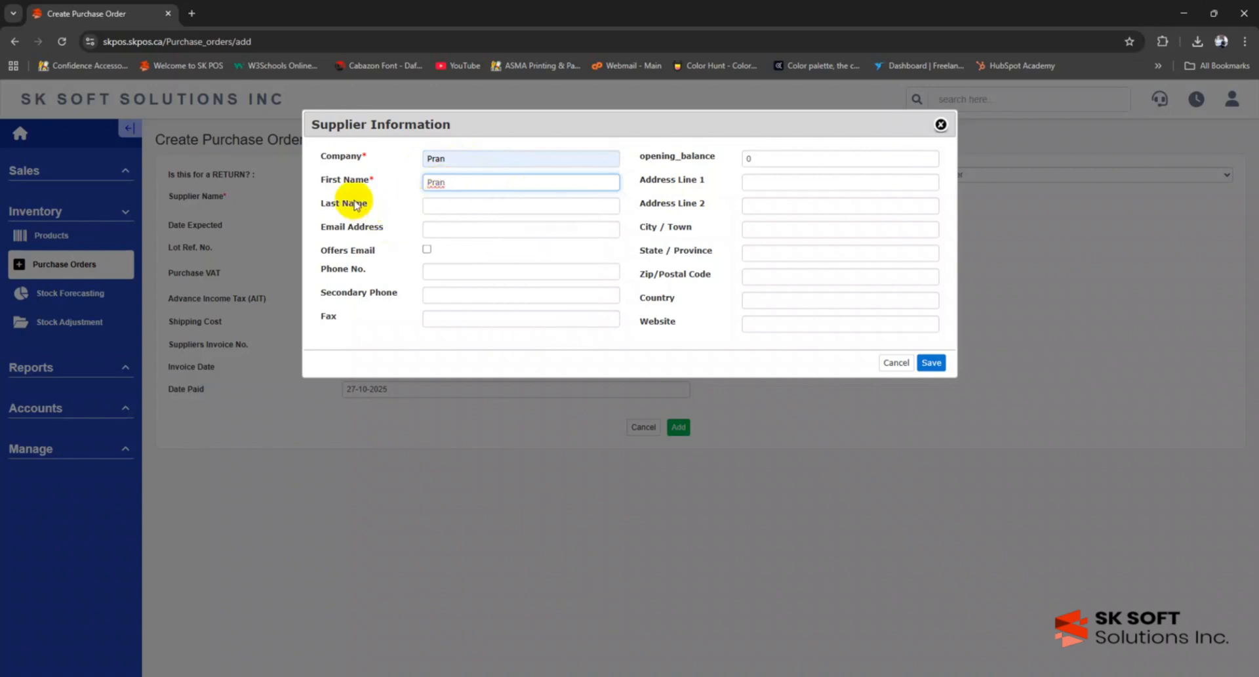
pyautogui.press('Tab')
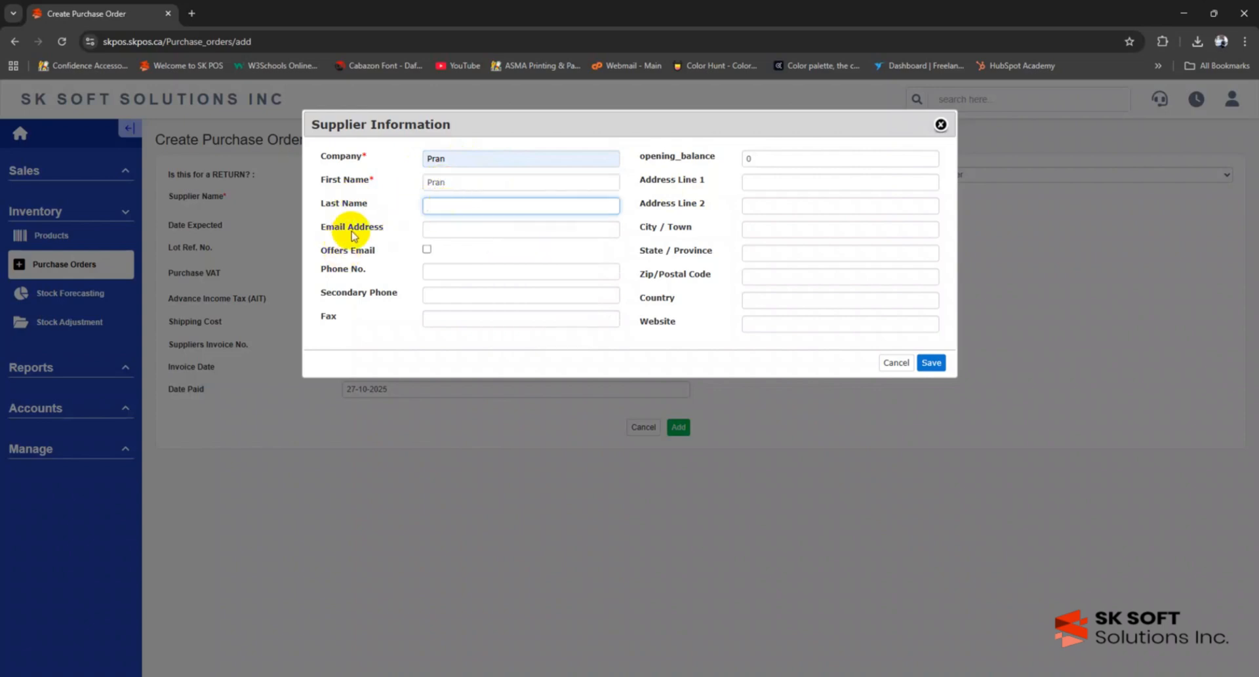
pyautogui.click(446, 229)
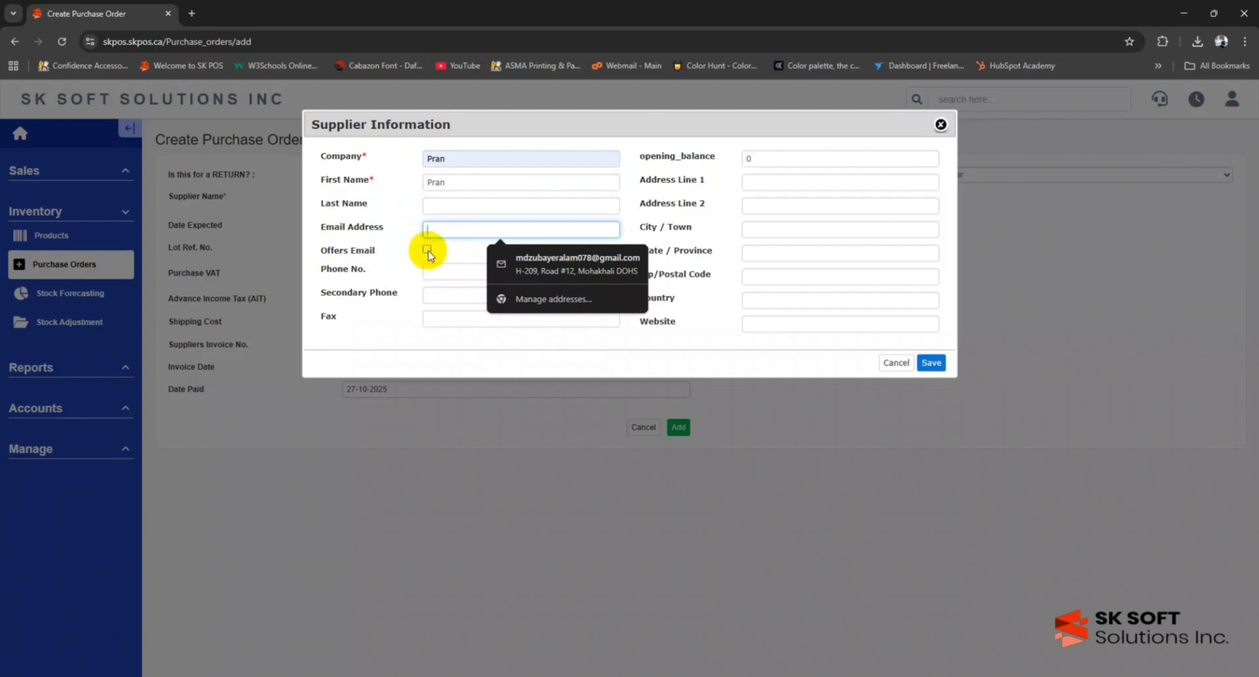
pyautogui.click(426, 250)
pyautogui.click(445, 230)
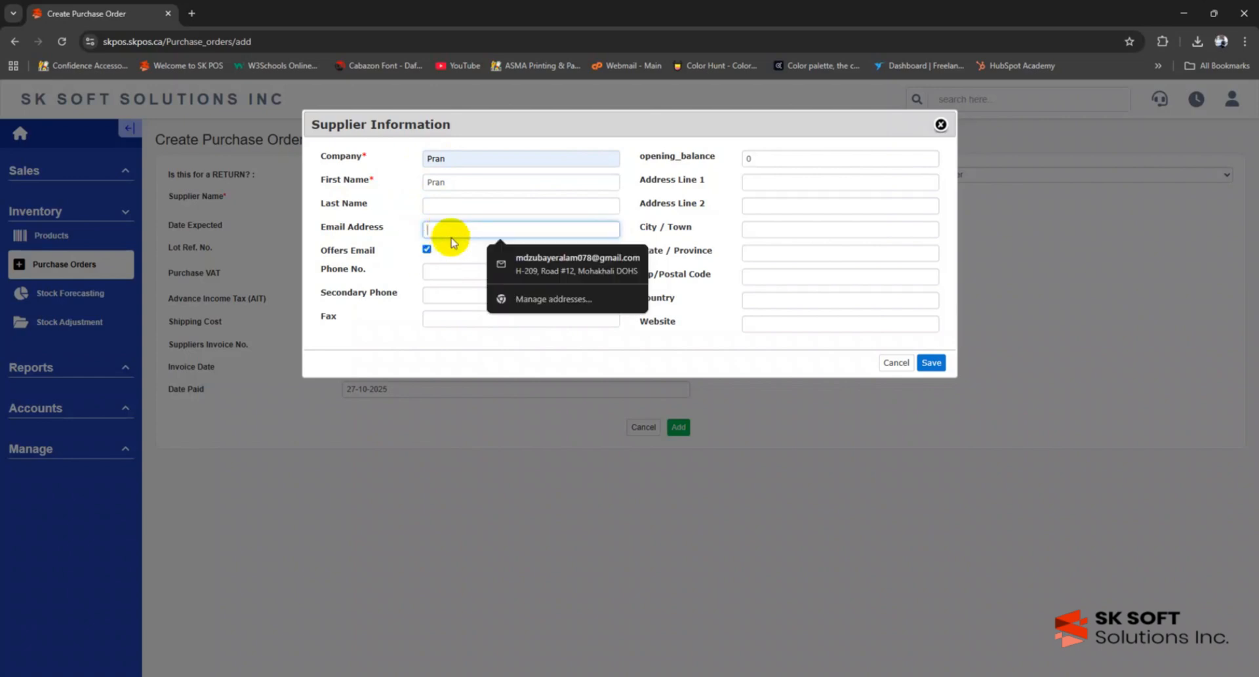
pyautogui.click(494, 252)
# - Correct the contact's first name, set a 1000 opening balance, and save the supplier
pyautogui.click(351, 177)
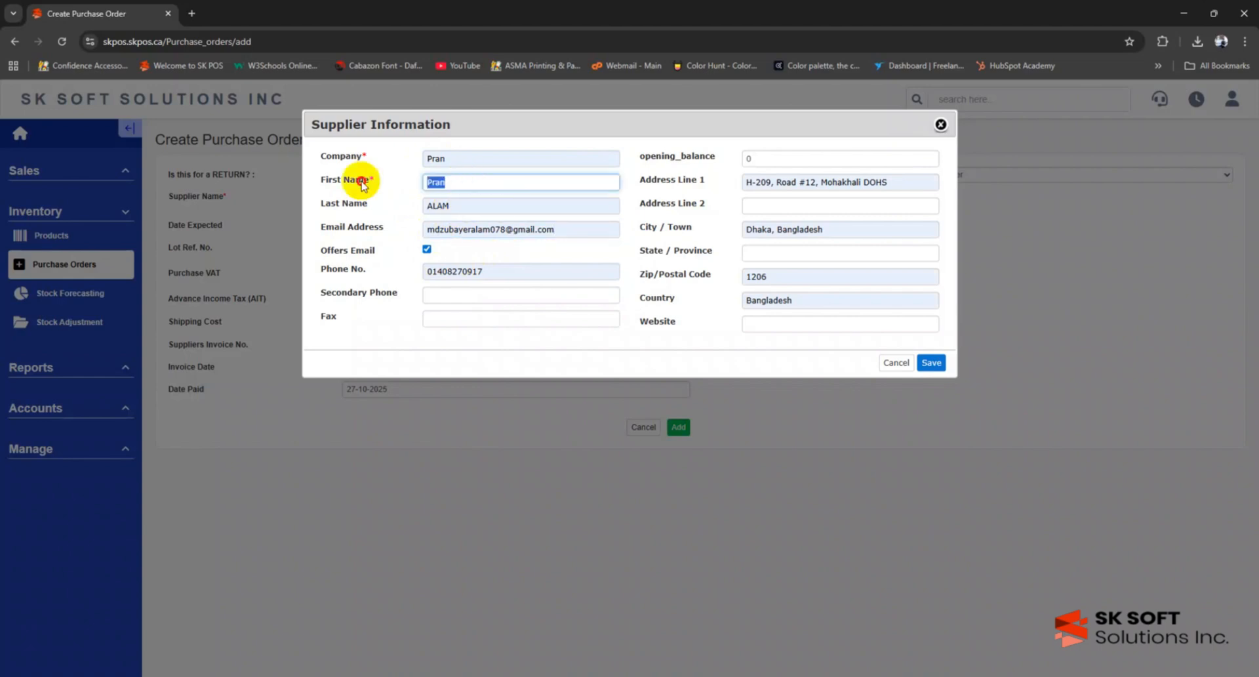
pyautogui.write('Zubaer')
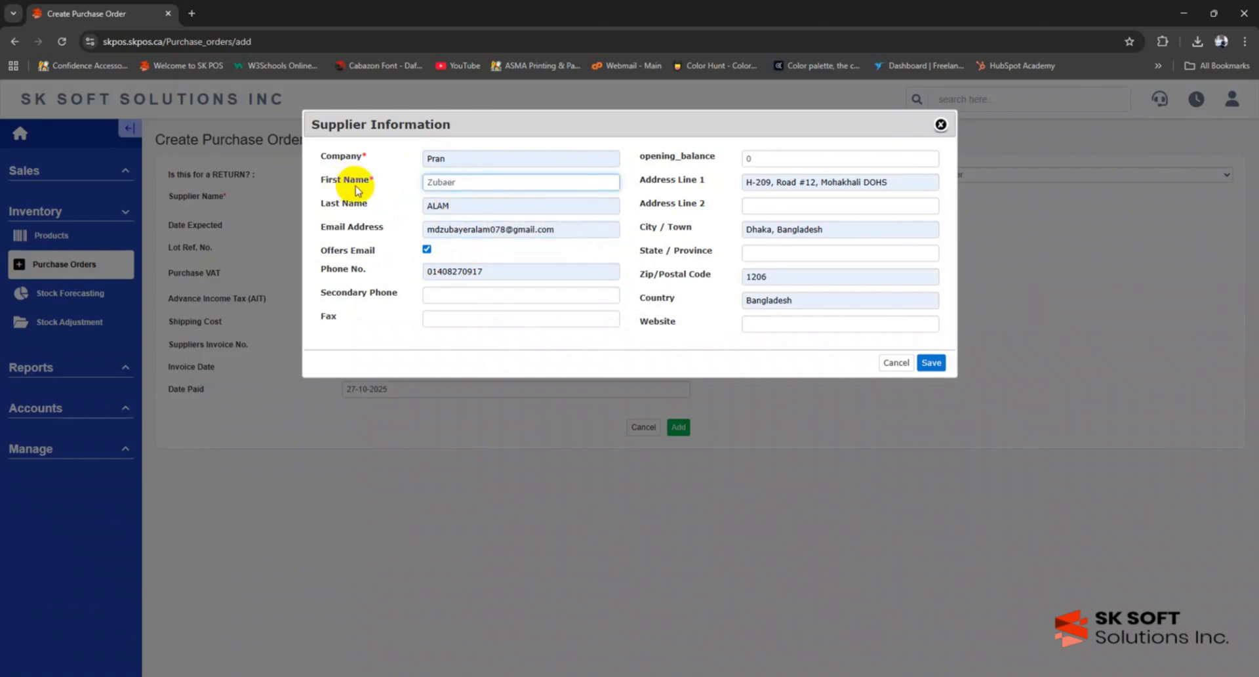
pyautogui.click(411, 230)
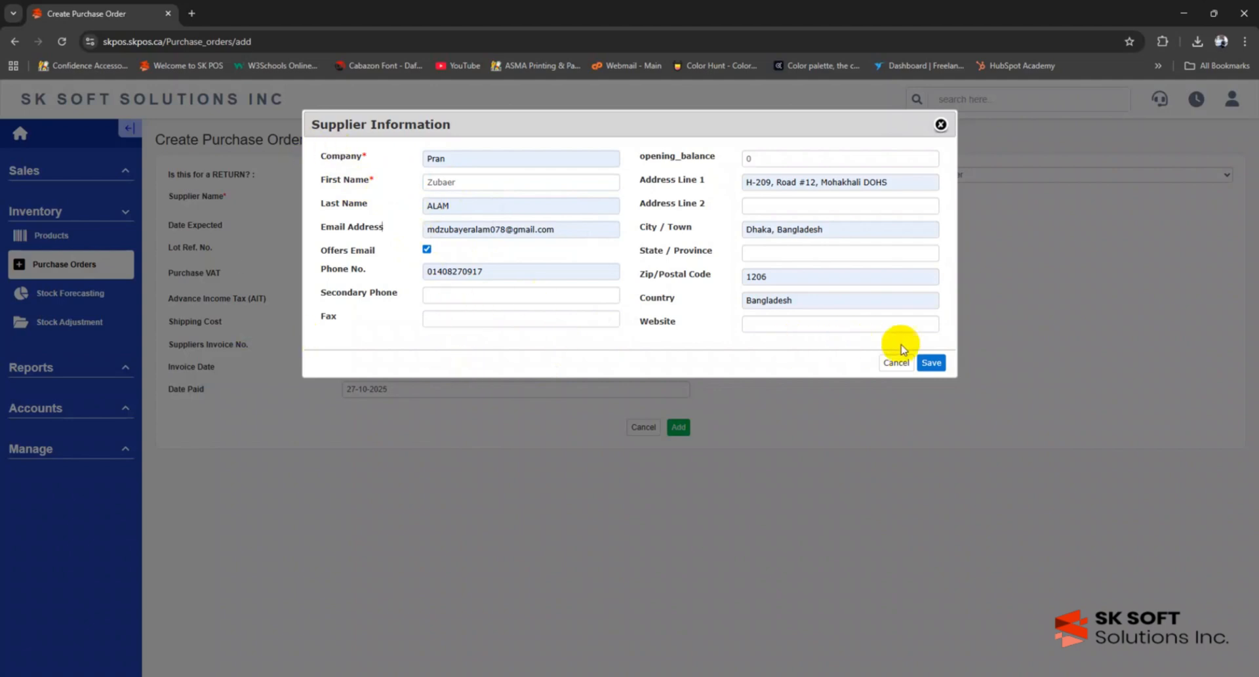
pyautogui.click(778, 321)
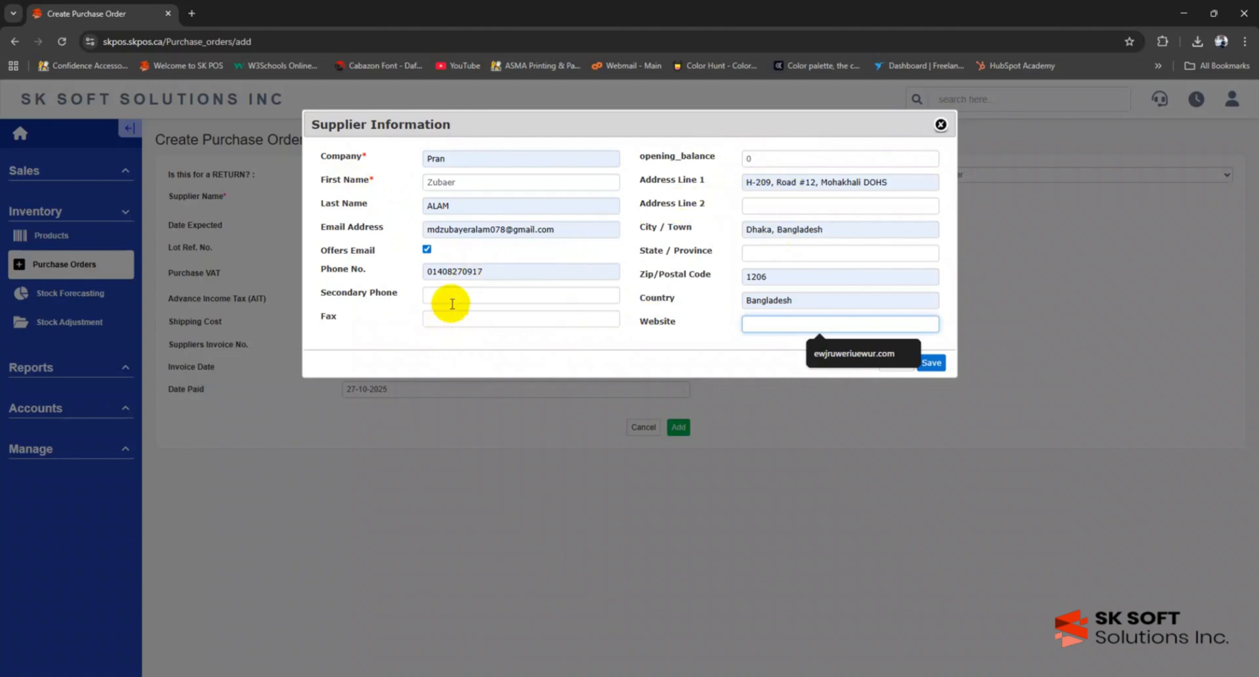
pyautogui.click(797, 159)
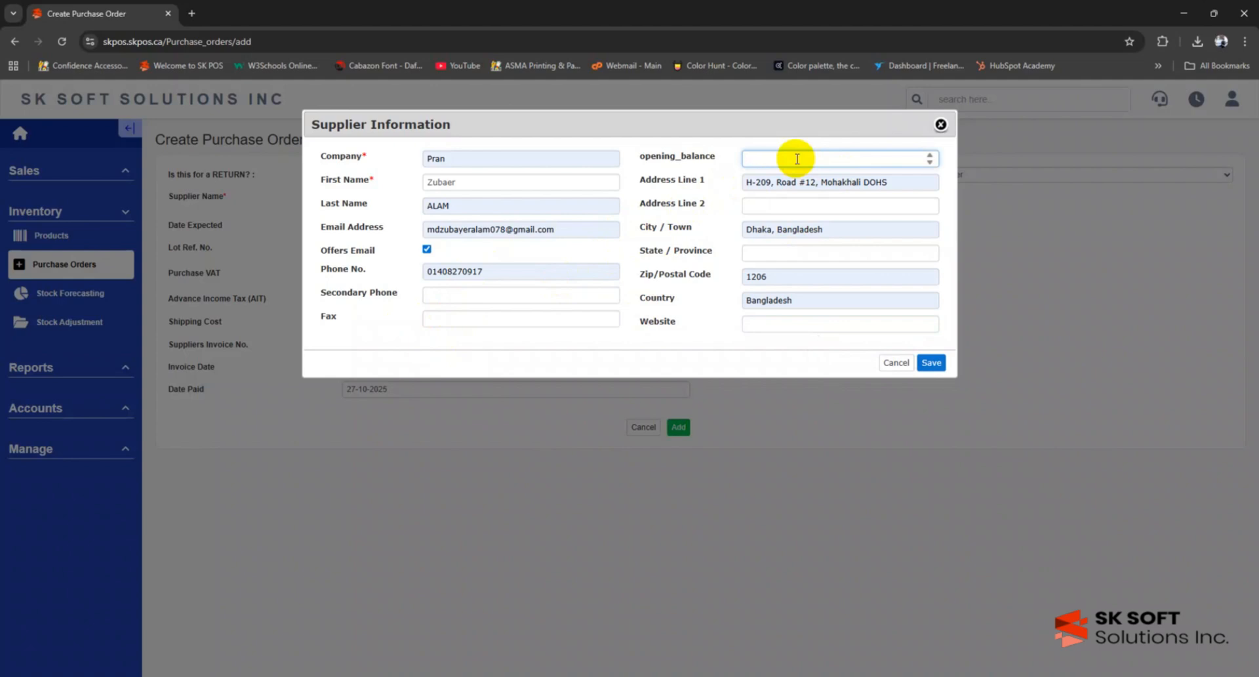
pyautogui.write('1000')
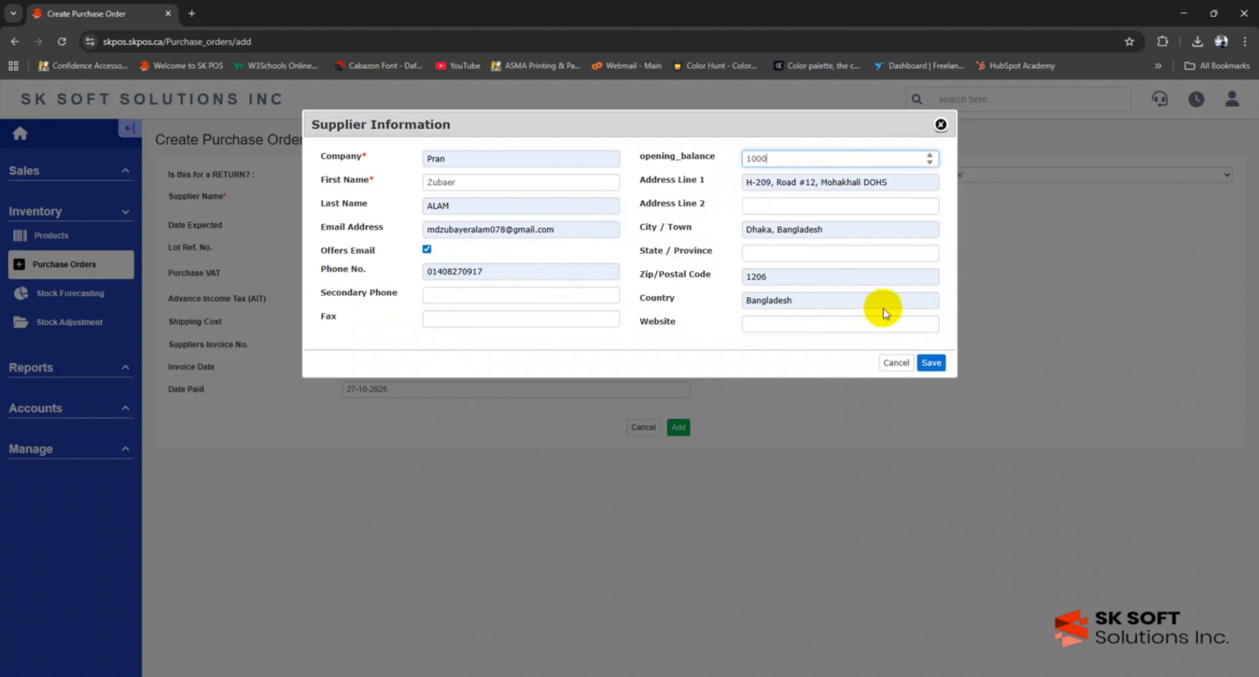
pyautogui.click(931, 363)
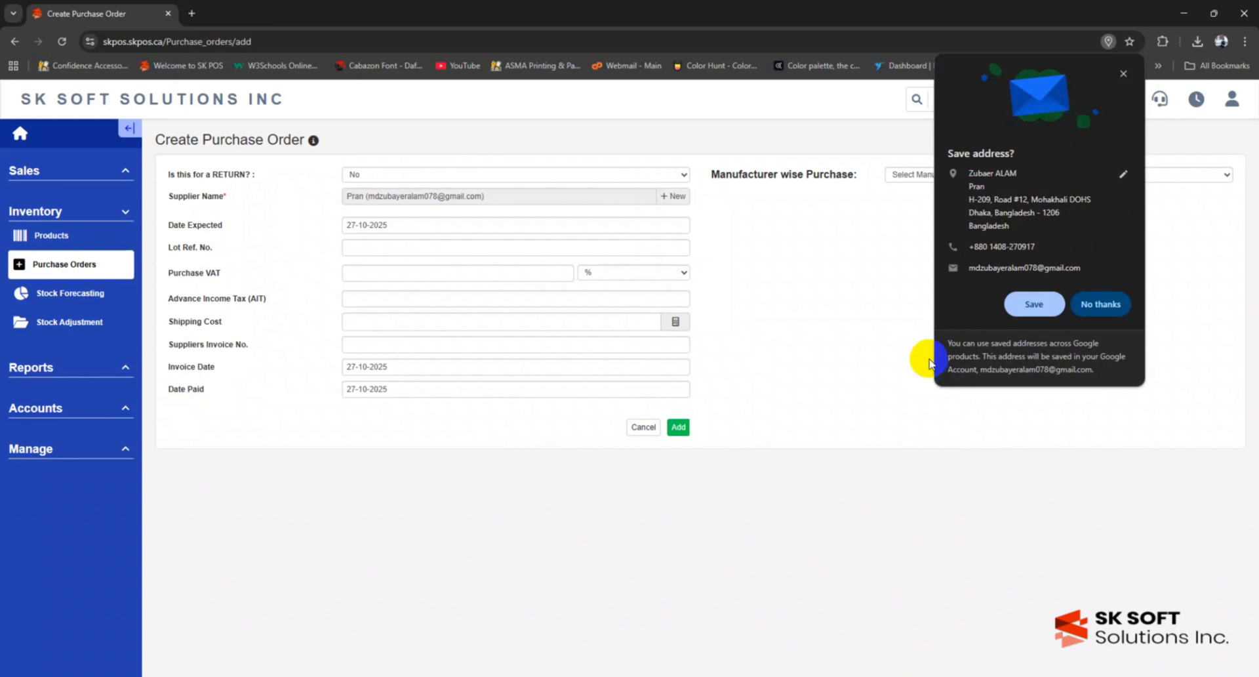
# - Dismiss the browser's save-address prompt and set Purchase VAT, AIT and Shipping Cost to 0
pyautogui.click(1108, 303)
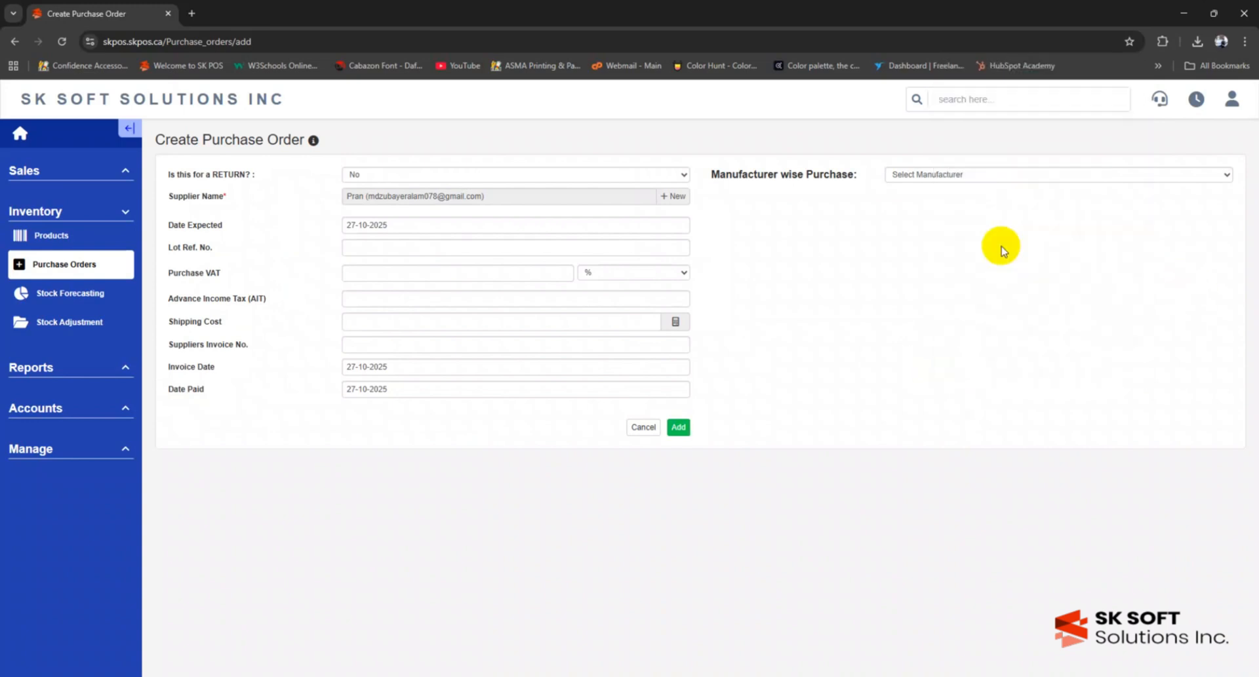
pyautogui.click(405, 243)
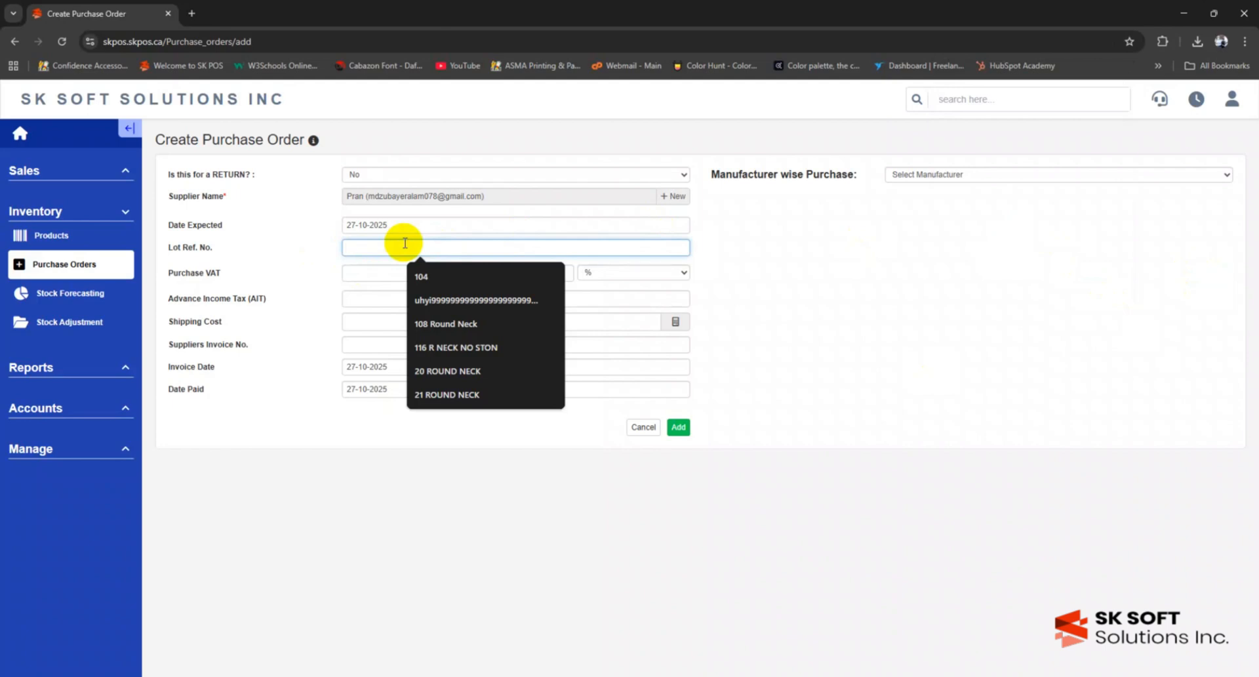
pyautogui.click(266, 254)
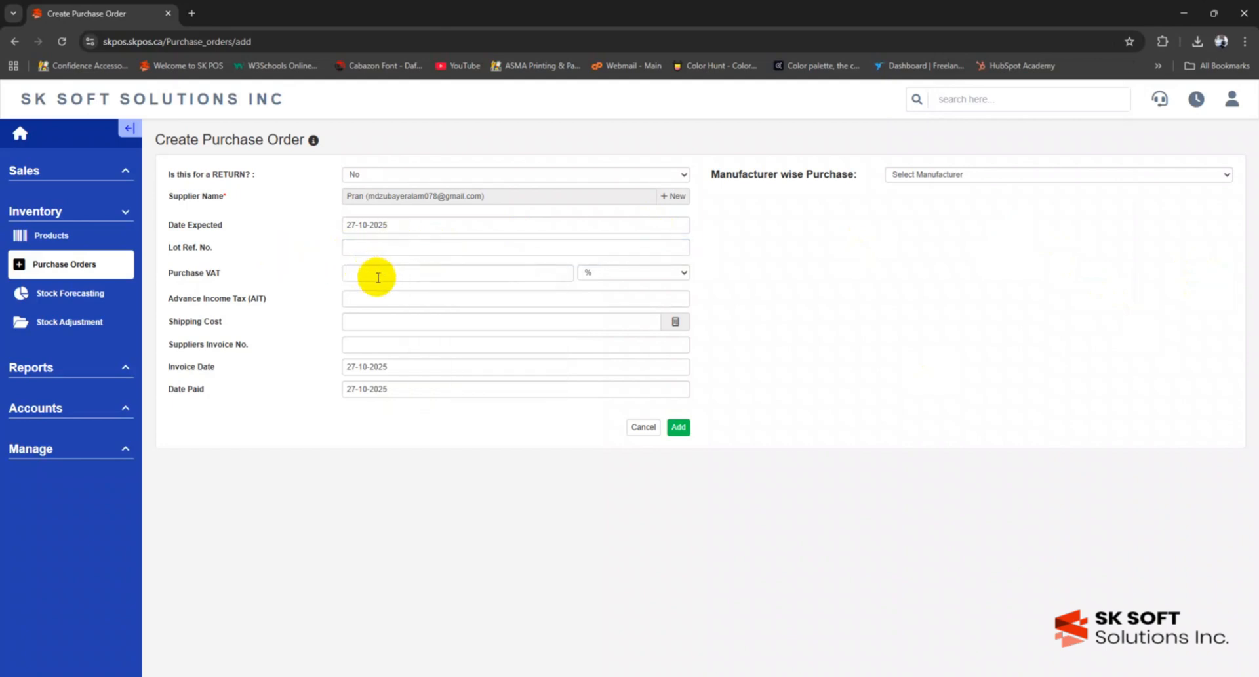
pyautogui.click(377, 277)
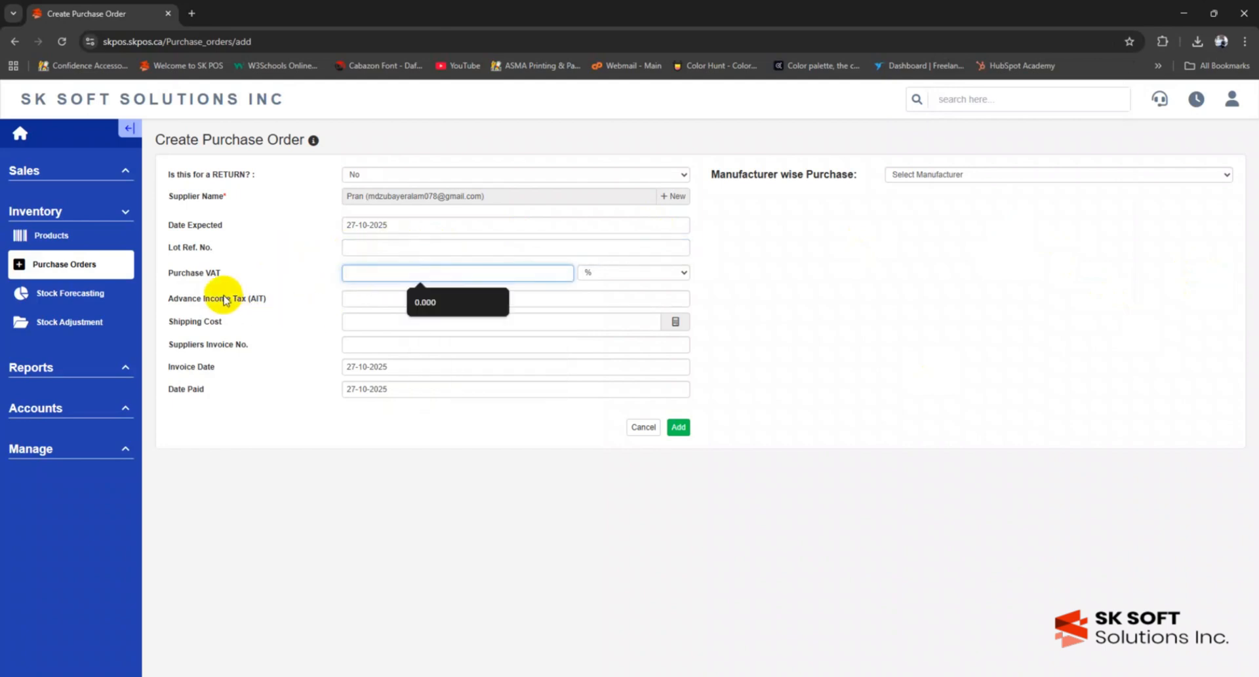
pyautogui.click(223, 300)
pyautogui.click(386, 296)
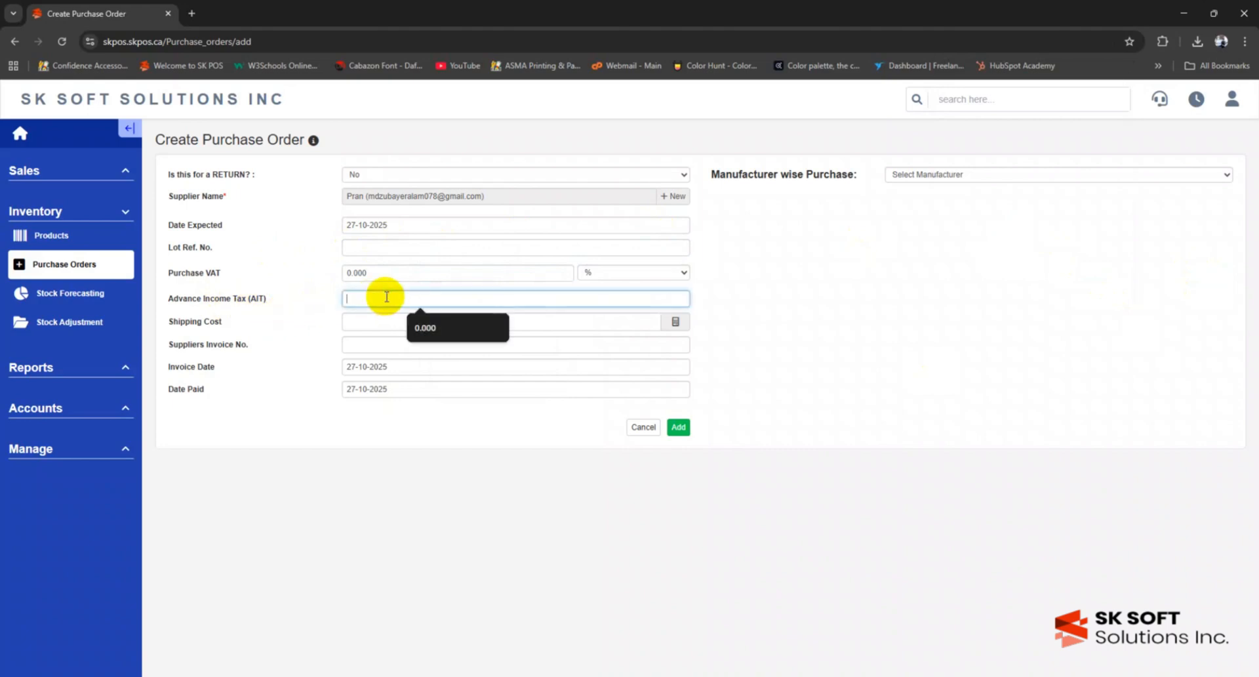
pyautogui.click(362, 323)
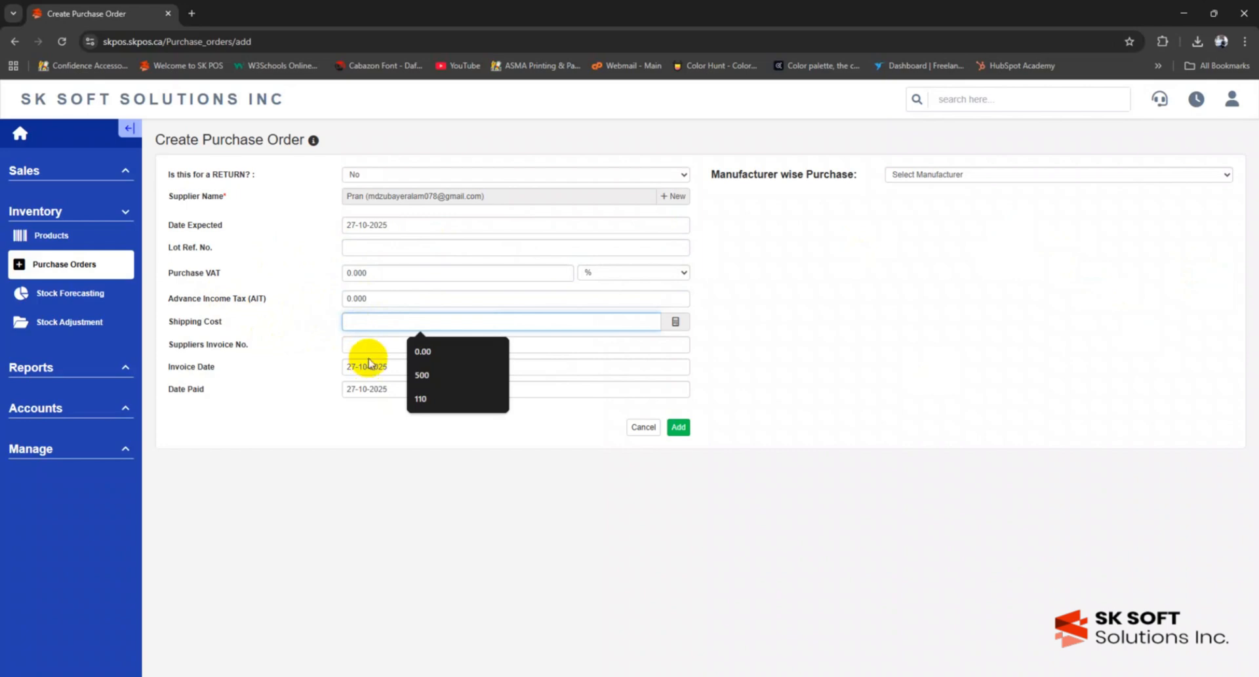
pyautogui.click(369, 351)
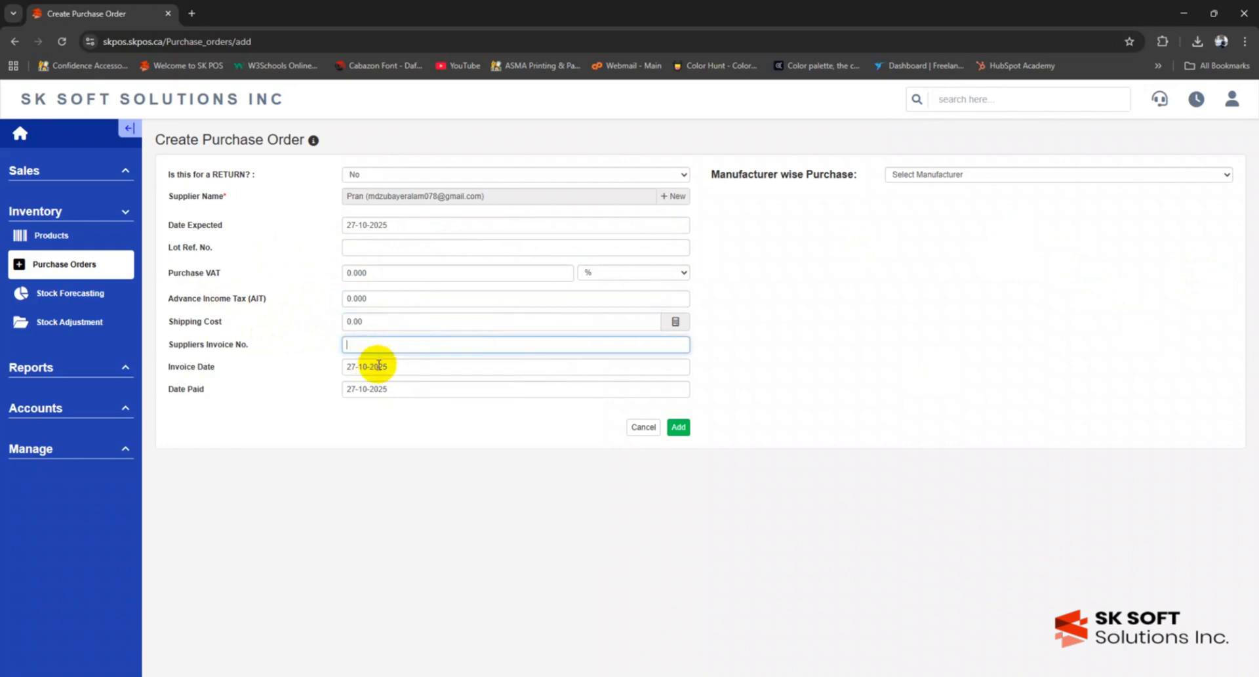
# - Keep the default invoice and paid dates, leave manufacturer empty, and create order p1
pyautogui.click(371, 366)
pyautogui.click(309, 387)
pyautogui.click(368, 388)
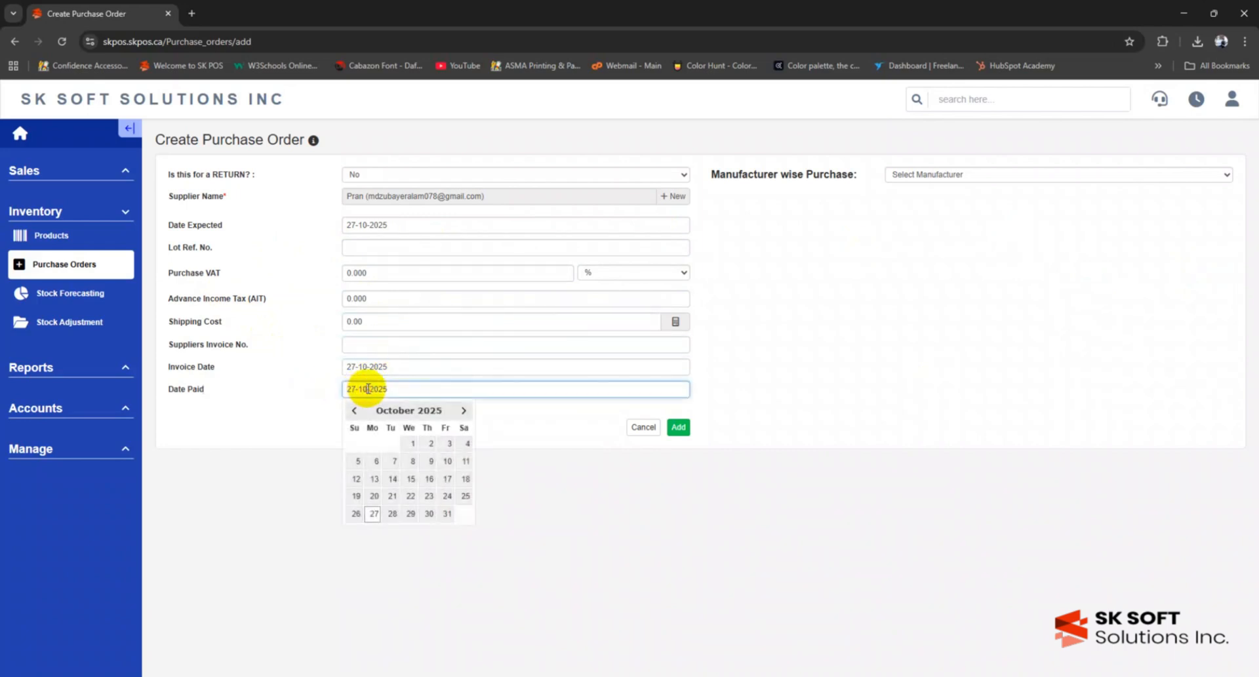
pyautogui.click(293, 393)
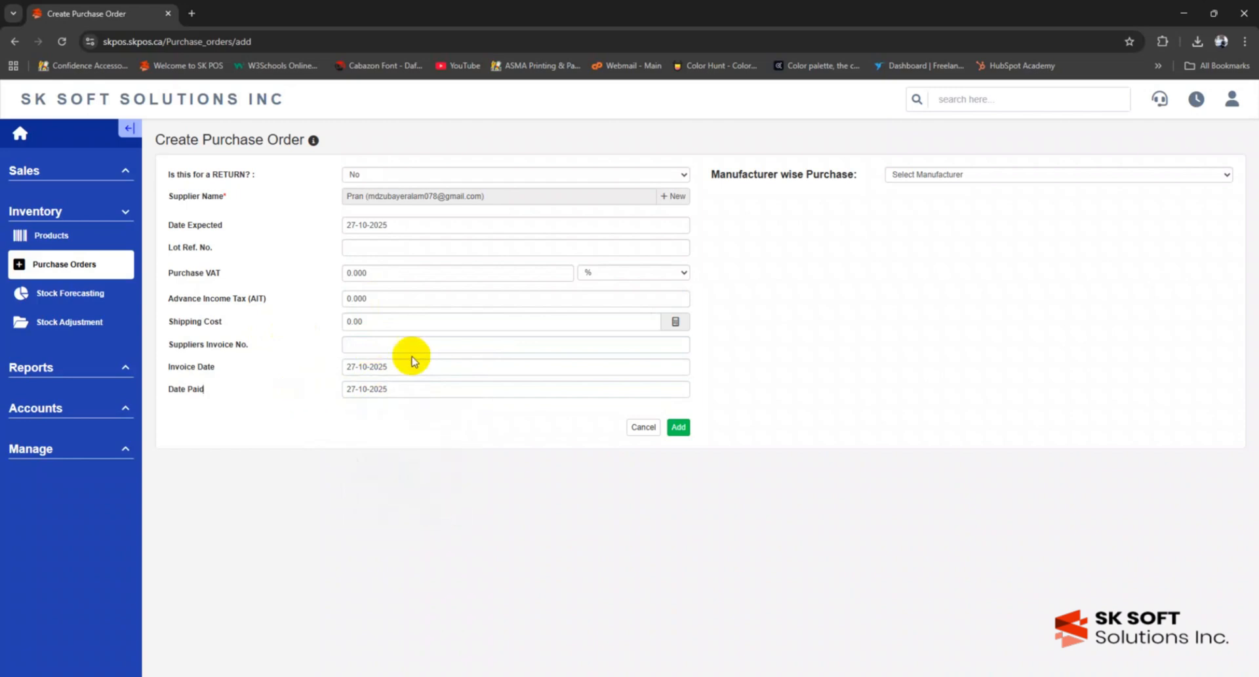
pyautogui.click(965, 174)
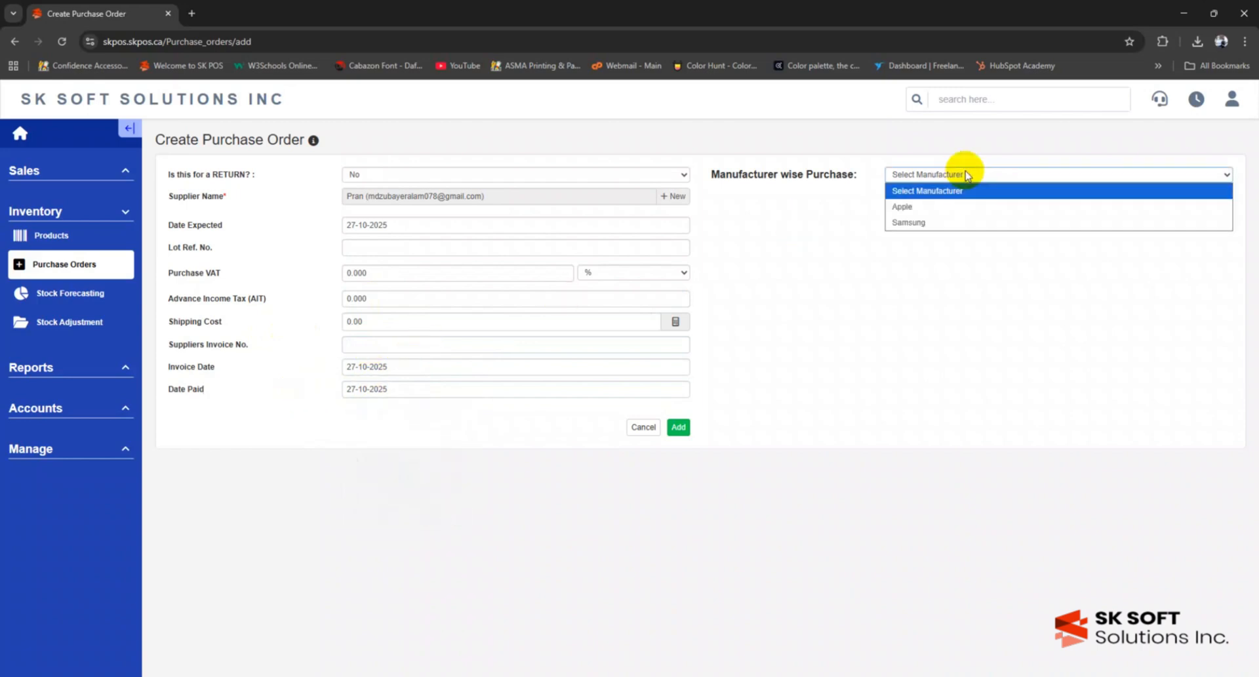
pyautogui.click(965, 175)
pyautogui.click(965, 175)
pyautogui.click(965, 174)
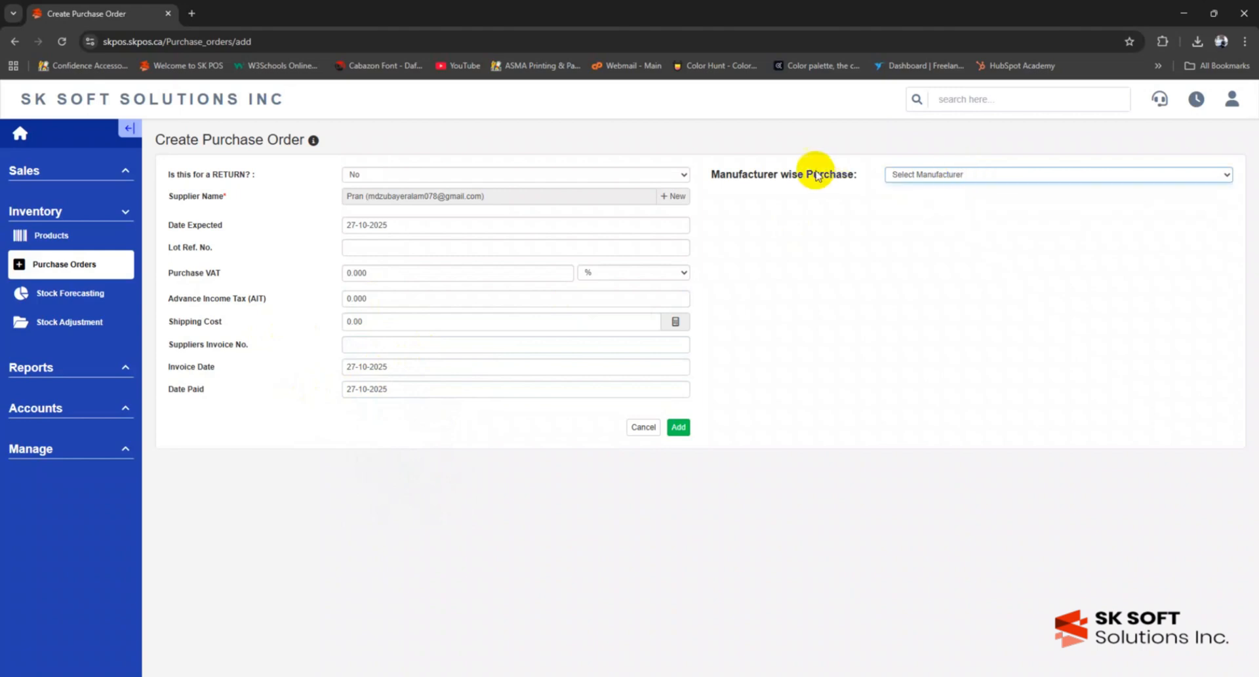
pyautogui.click(677, 427)
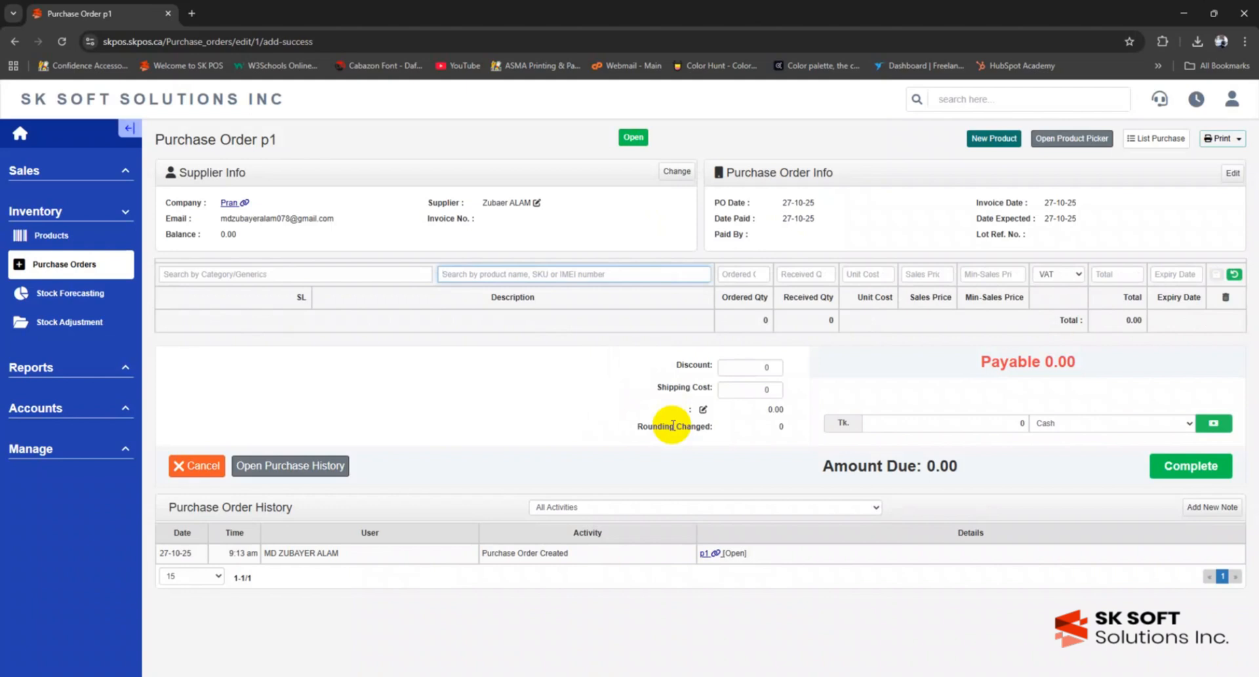
# - Filter the product search to the Drinks category
pyautogui.write('fanta')
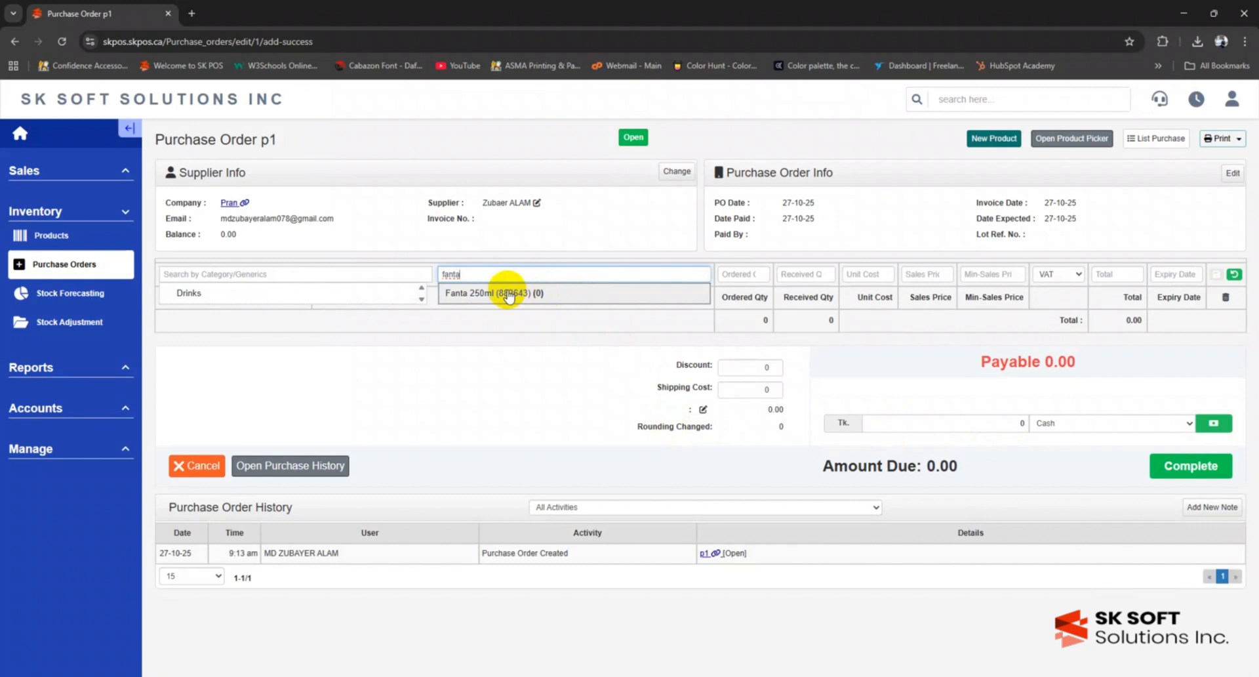
pyautogui.moveTo(475, 275); pyautogui.dragTo(435, 278)
pyautogui.press('BackSpace')
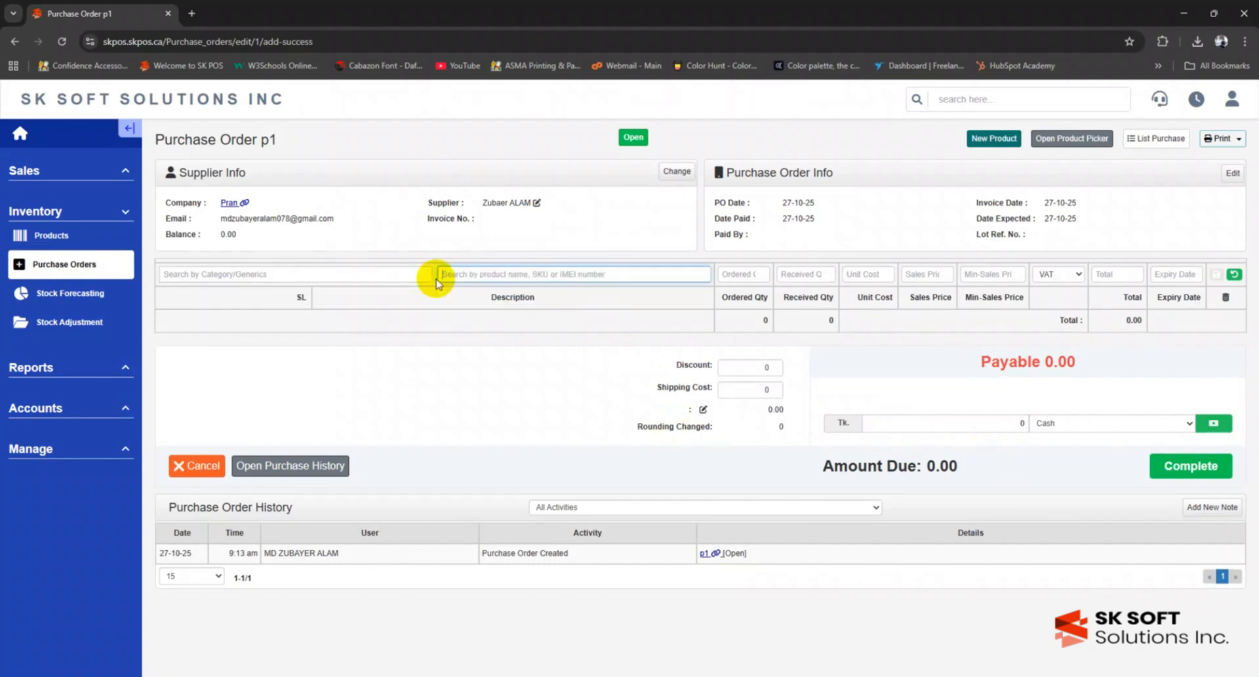
pyautogui.click(230, 276)
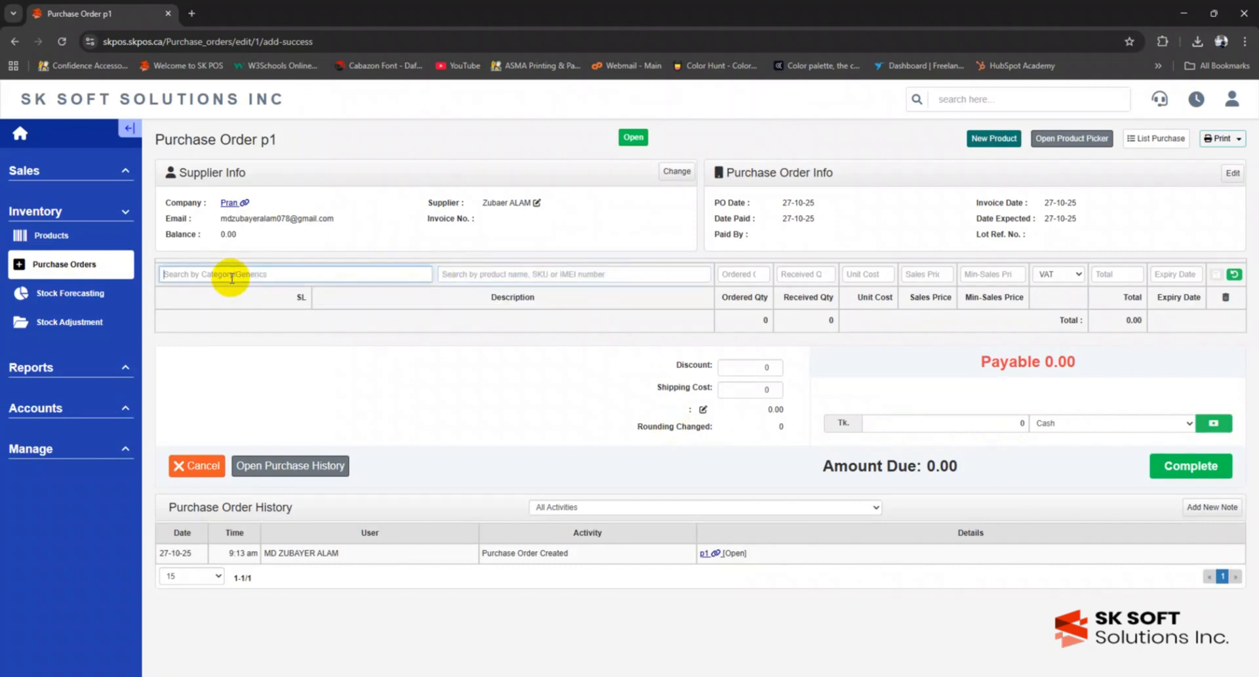
pyautogui.write('drinks')
pyautogui.click(225, 290)
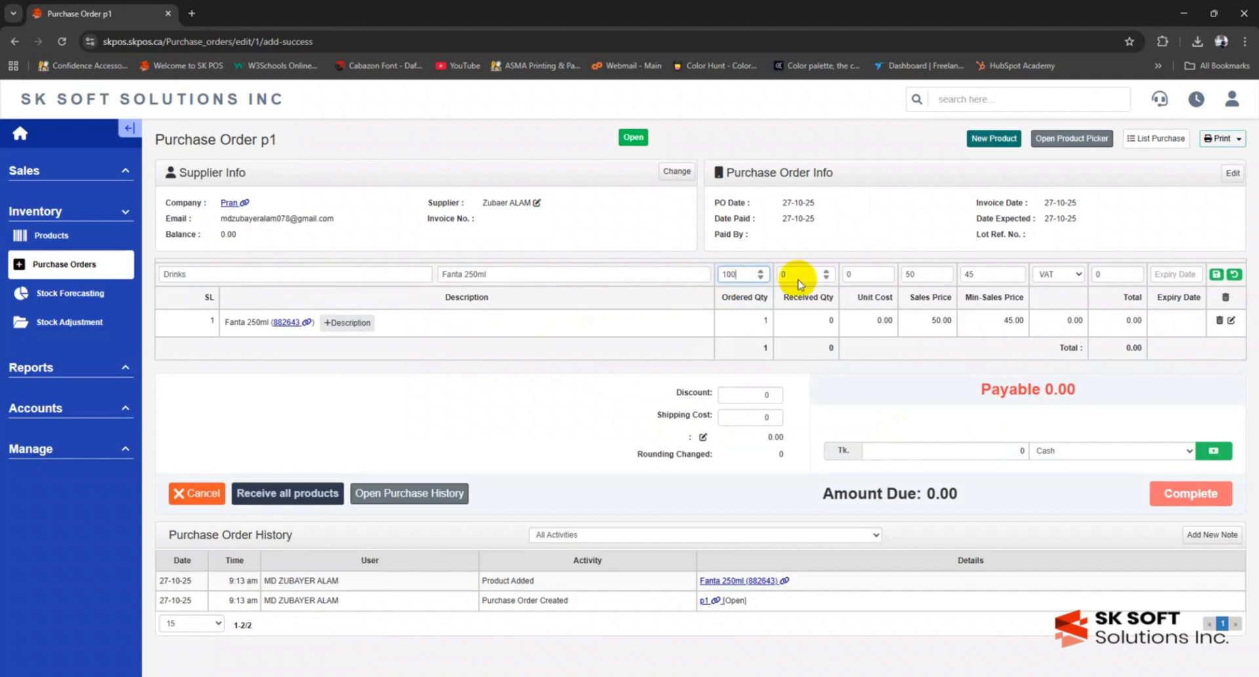
# - Enter 100 ordered Fanta 250ml at 35.00 unit cost, leaving VAT unchanged
pyautogui.click(850, 275)
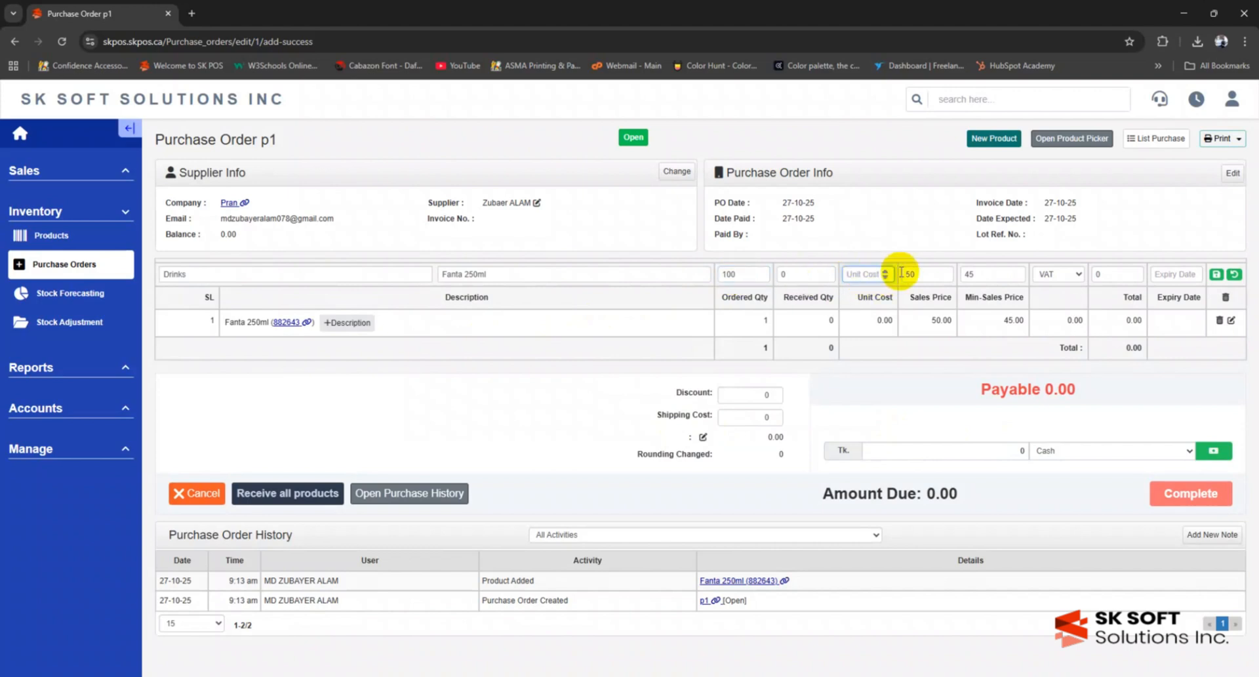
pyautogui.click(922, 274)
pyautogui.click(994, 274)
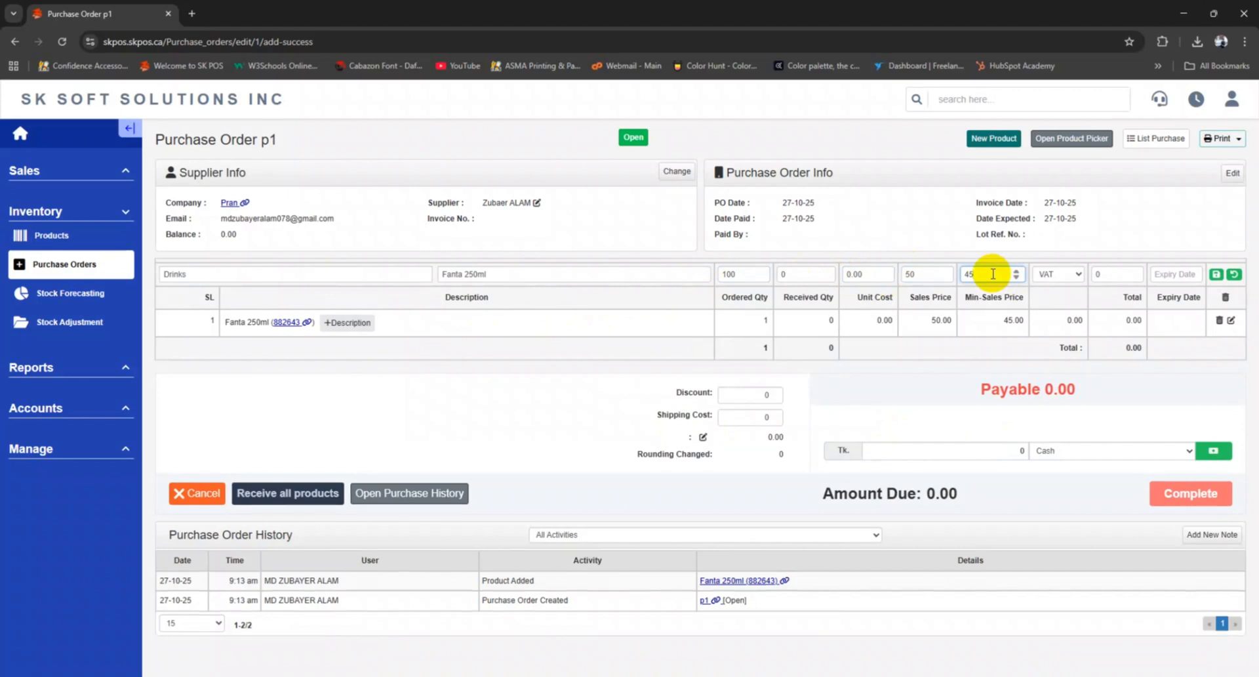
pyautogui.click(863, 274)
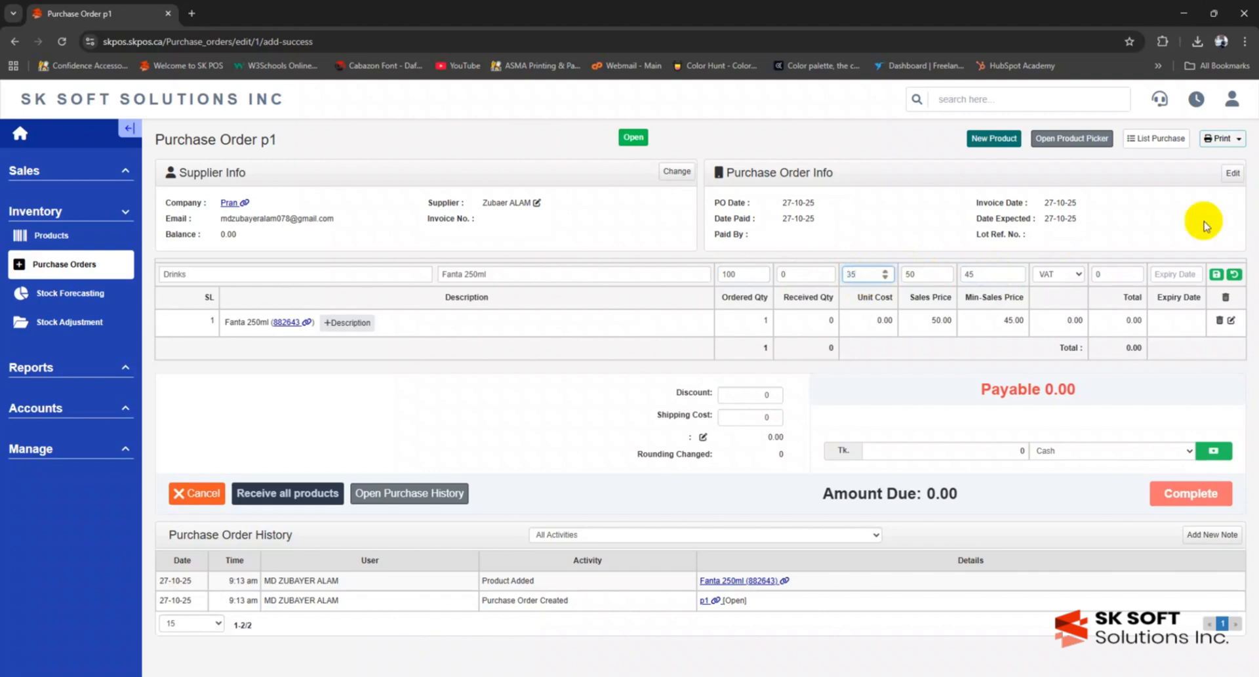
pyautogui.click(1070, 276)
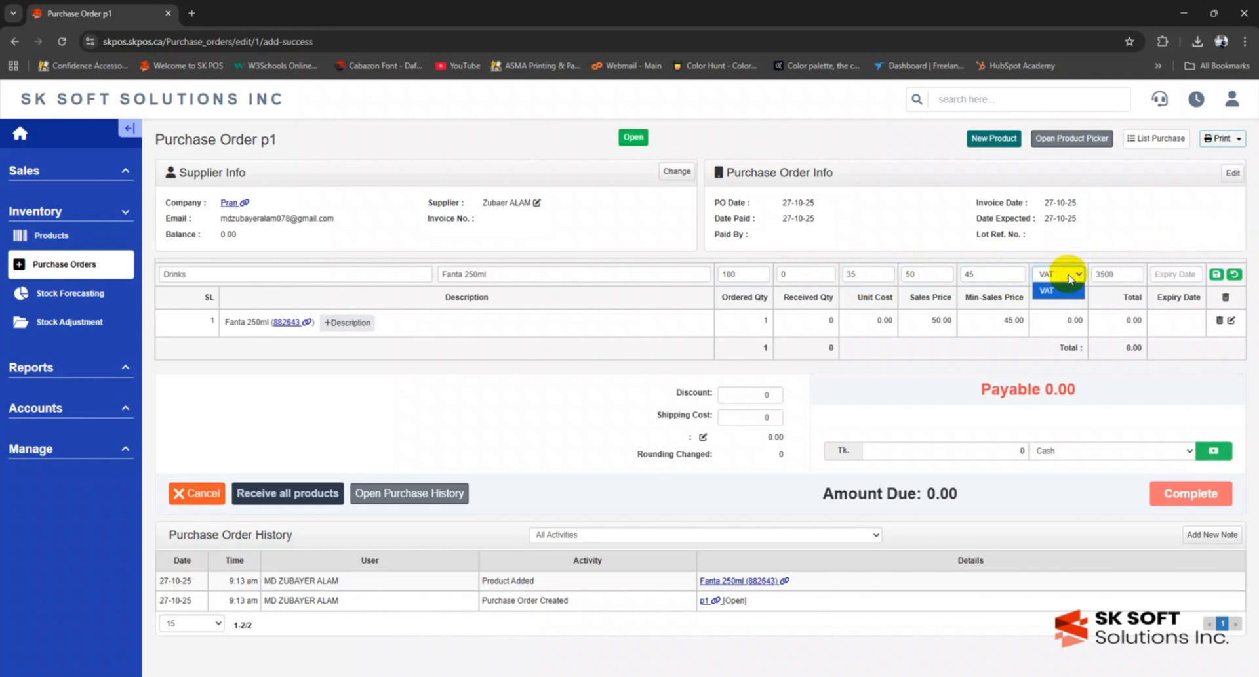
pyautogui.click(1069, 279)
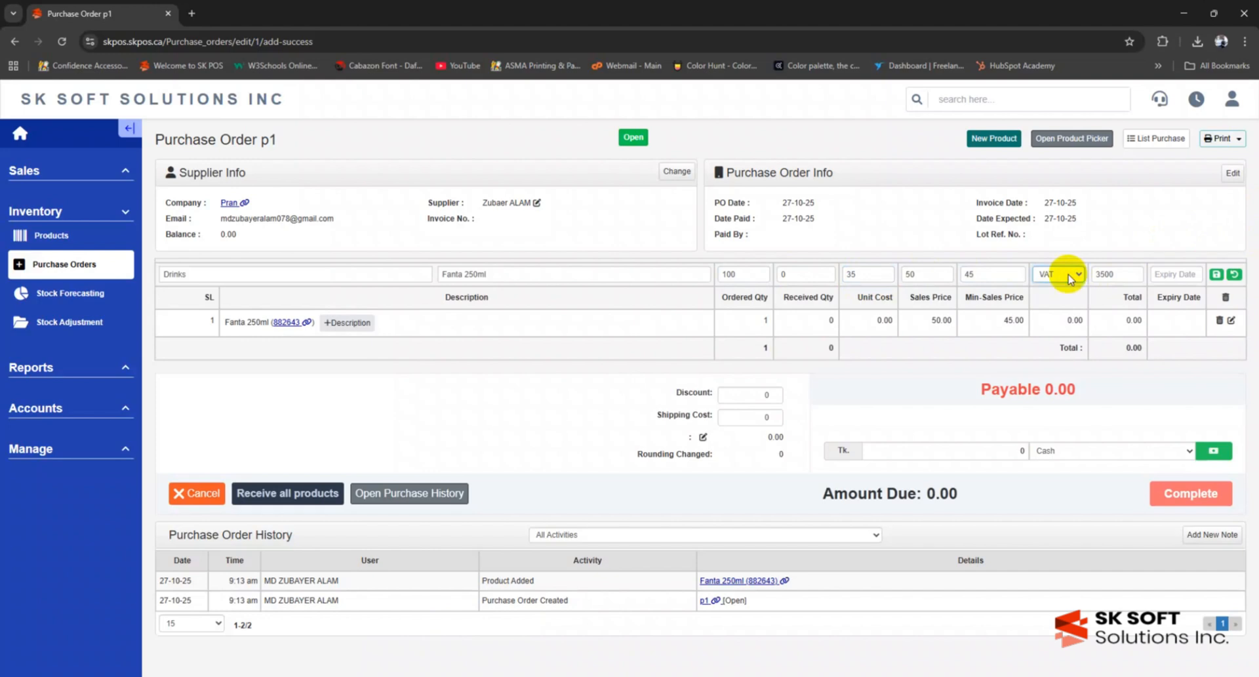
# - Set the Fanta line's expiry to 01-01-2026 and save it to the order
pyautogui.click(1159, 272)
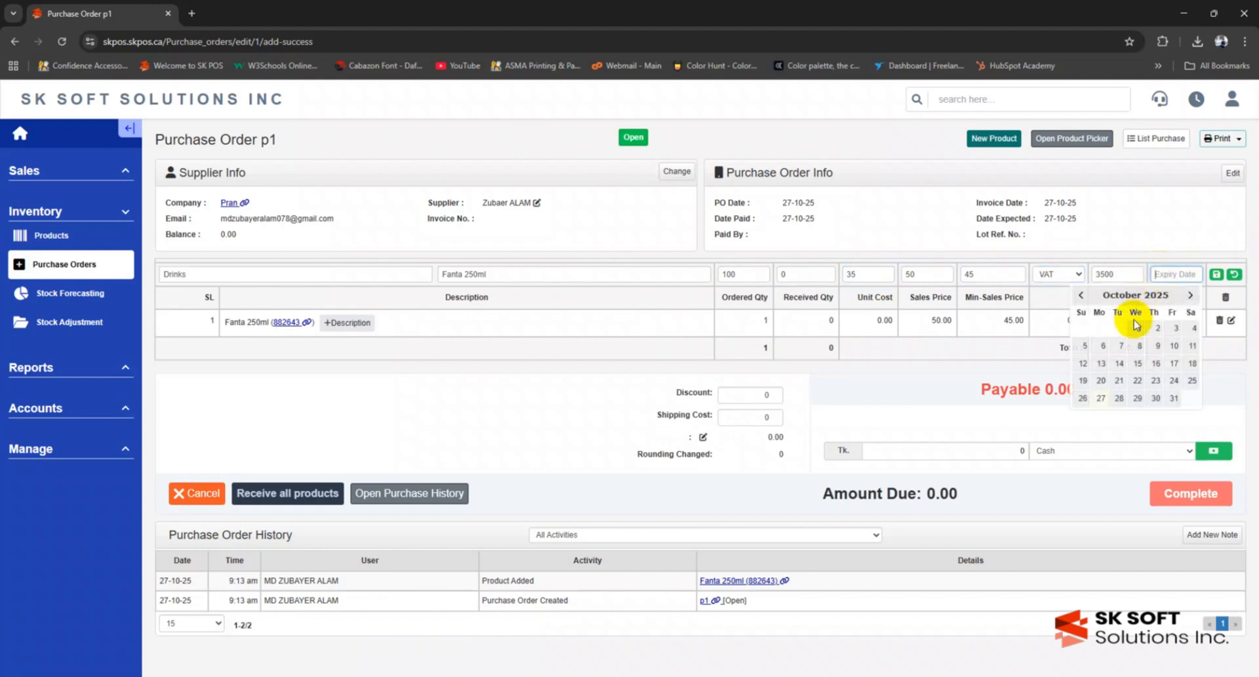
pyautogui.click(1190, 295)
pyautogui.click(1190, 295)
pyautogui.click(1190, 295)
pyautogui.click(1158, 327)
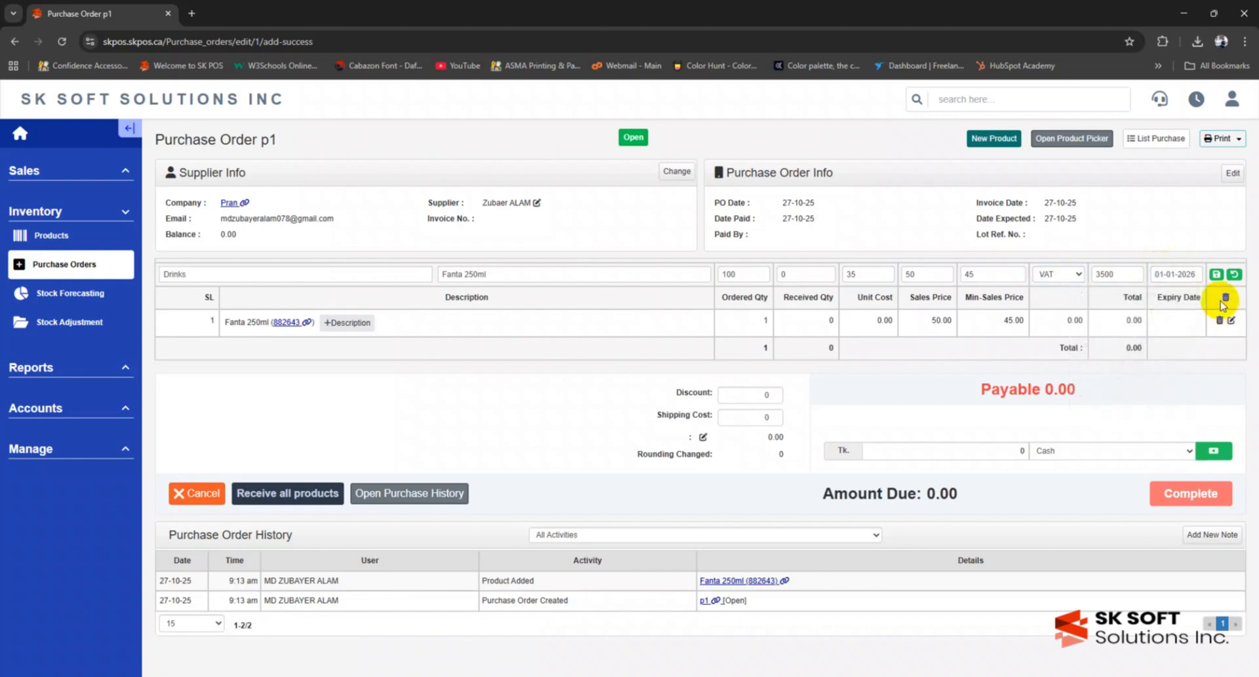
pyautogui.click(1216, 274)
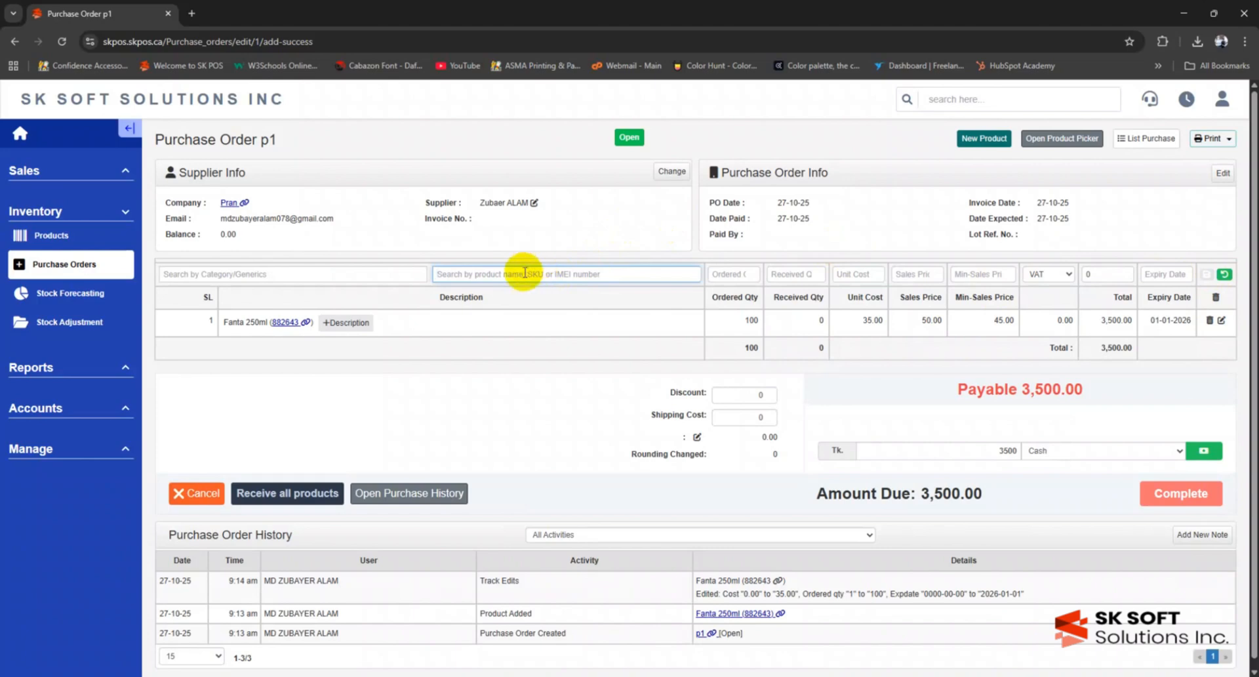
pyautogui.click(282, 274)
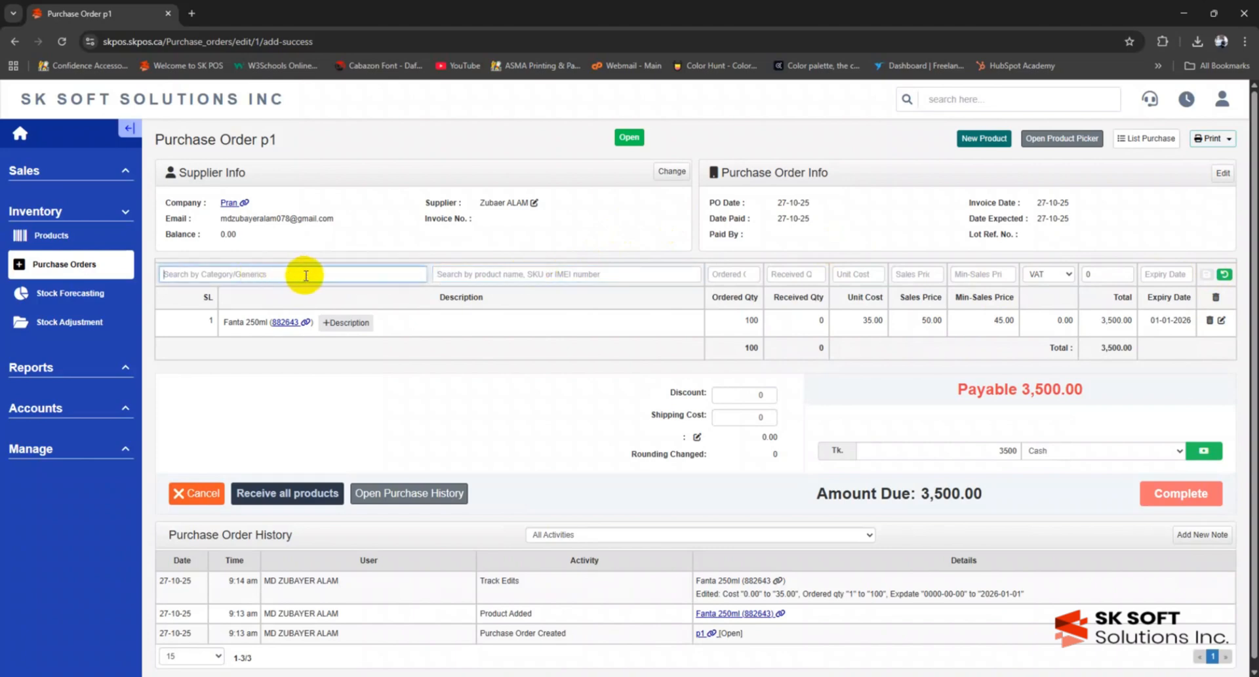
# - Add Napa Extra with Box Qty 10, giving 600 units at 1.00 cost and 2.00 sale price
pyautogui.write('A')
pyautogui.click(444, 291)
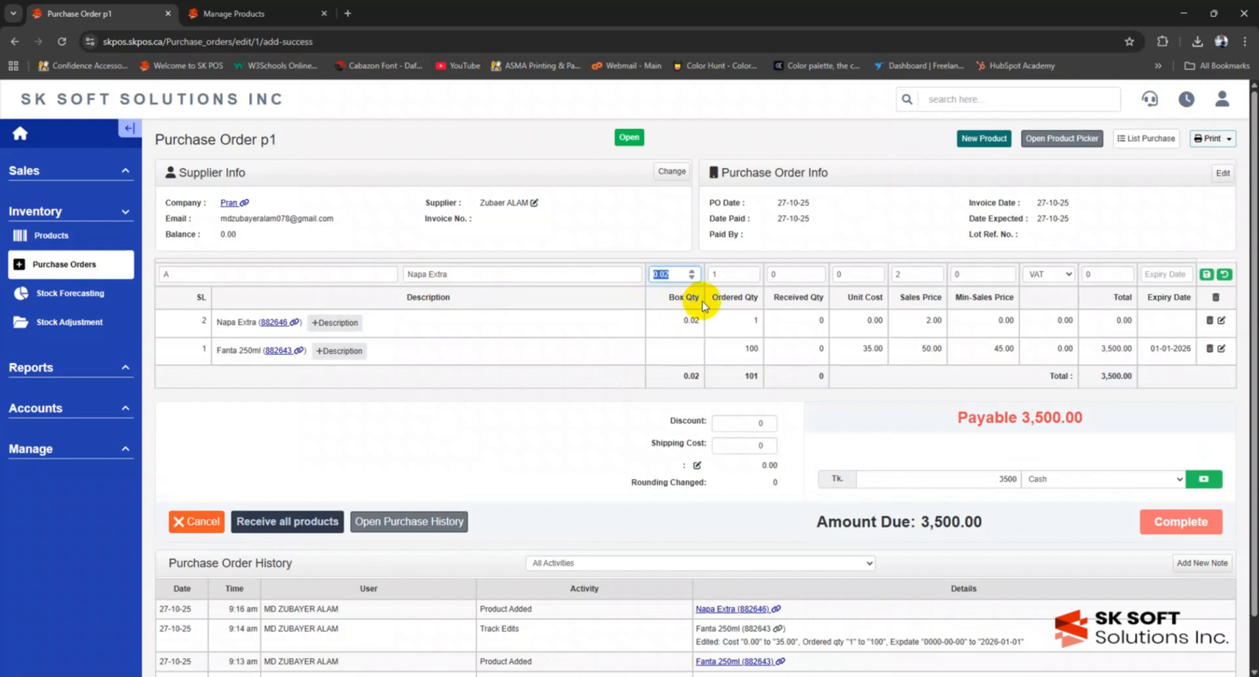
pyautogui.write('10')
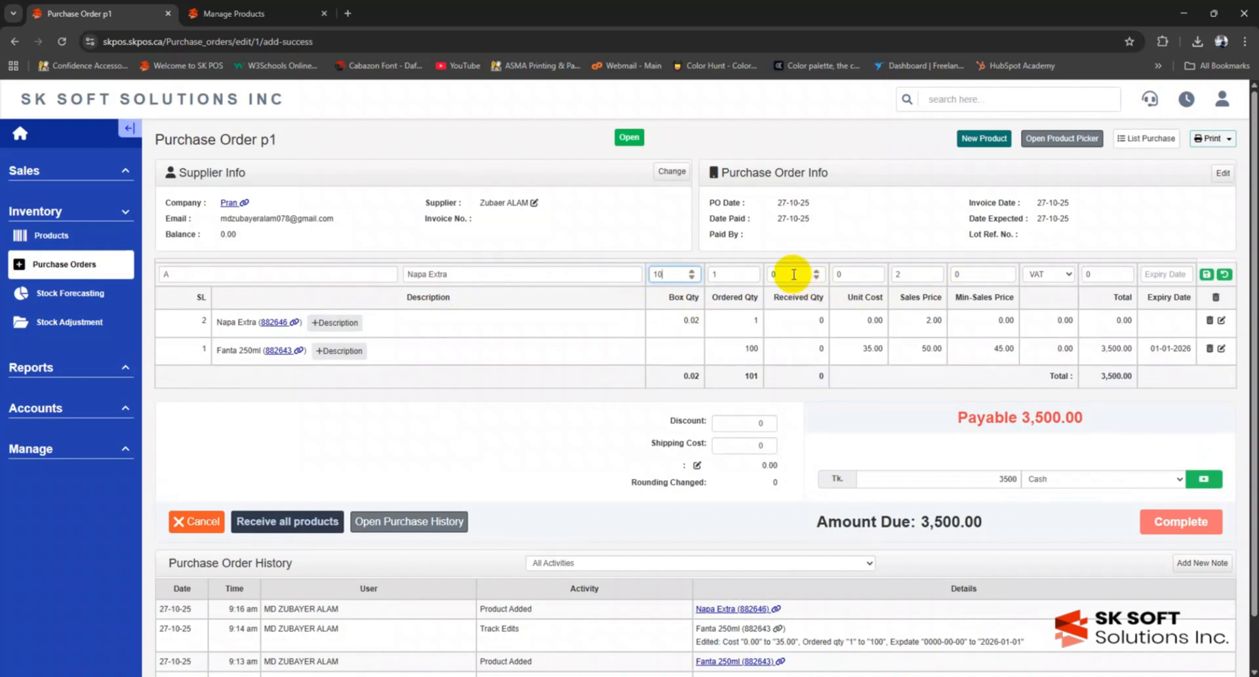
pyautogui.click(856, 275)
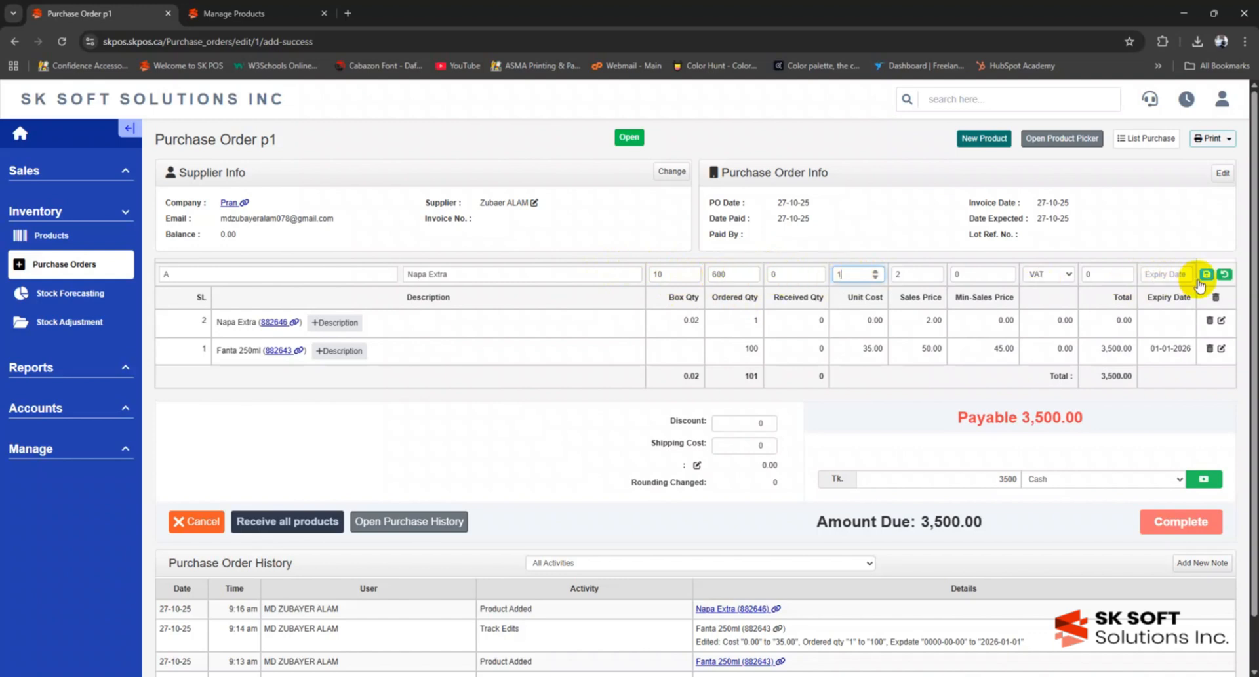
# - Set the Napa Extra expiry to 15-05-2026 and save the line
pyautogui.click(1152, 278)
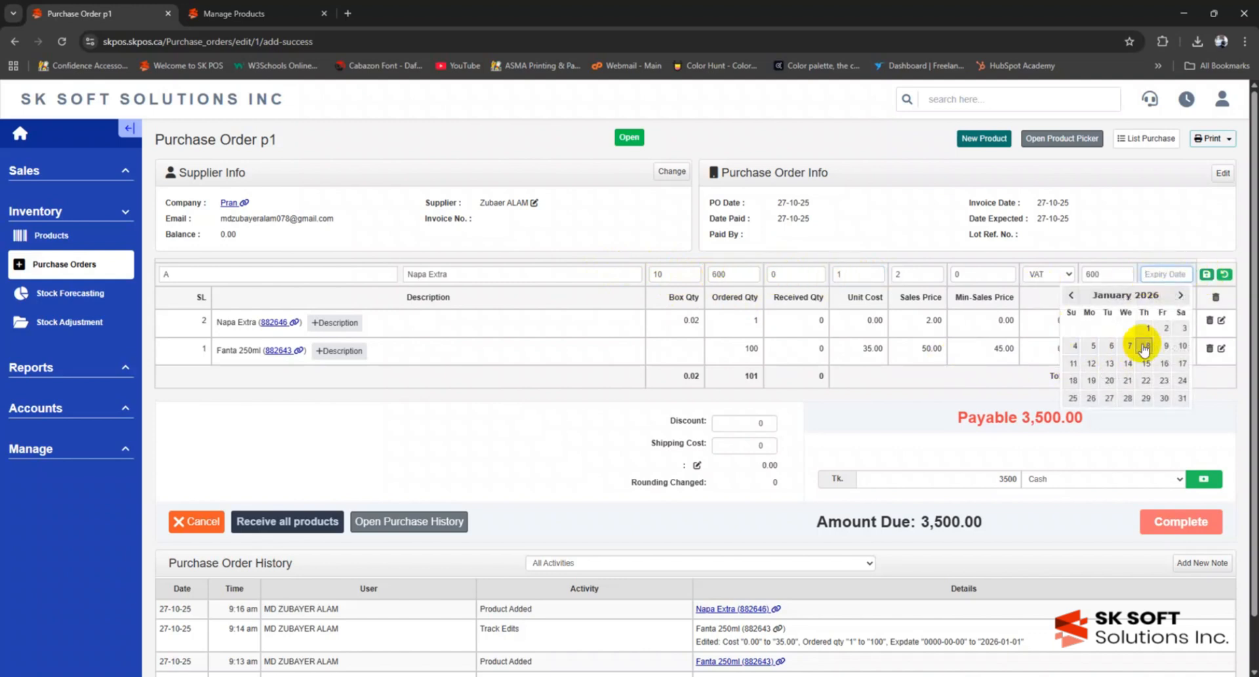
pyautogui.click(1179, 295)
pyautogui.click(1180, 295)
pyautogui.click(1180, 295)
pyautogui.click(1180, 295)
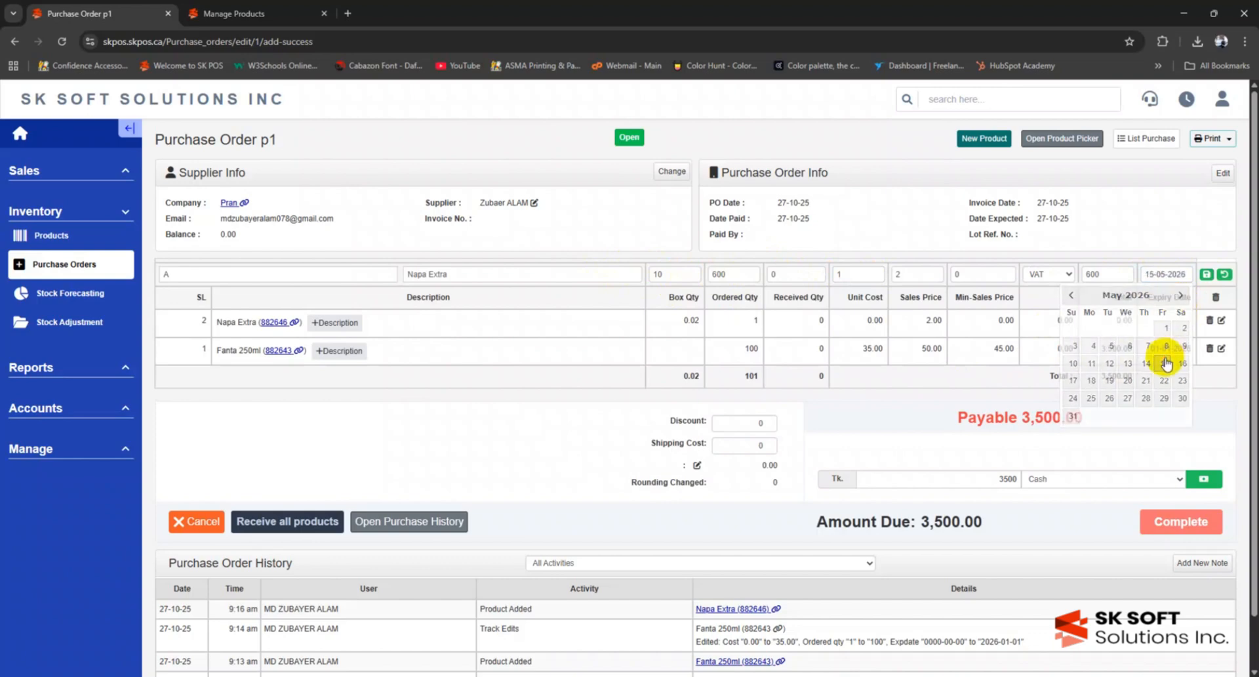
pyautogui.click(1162, 363)
pyautogui.click(1206, 274)
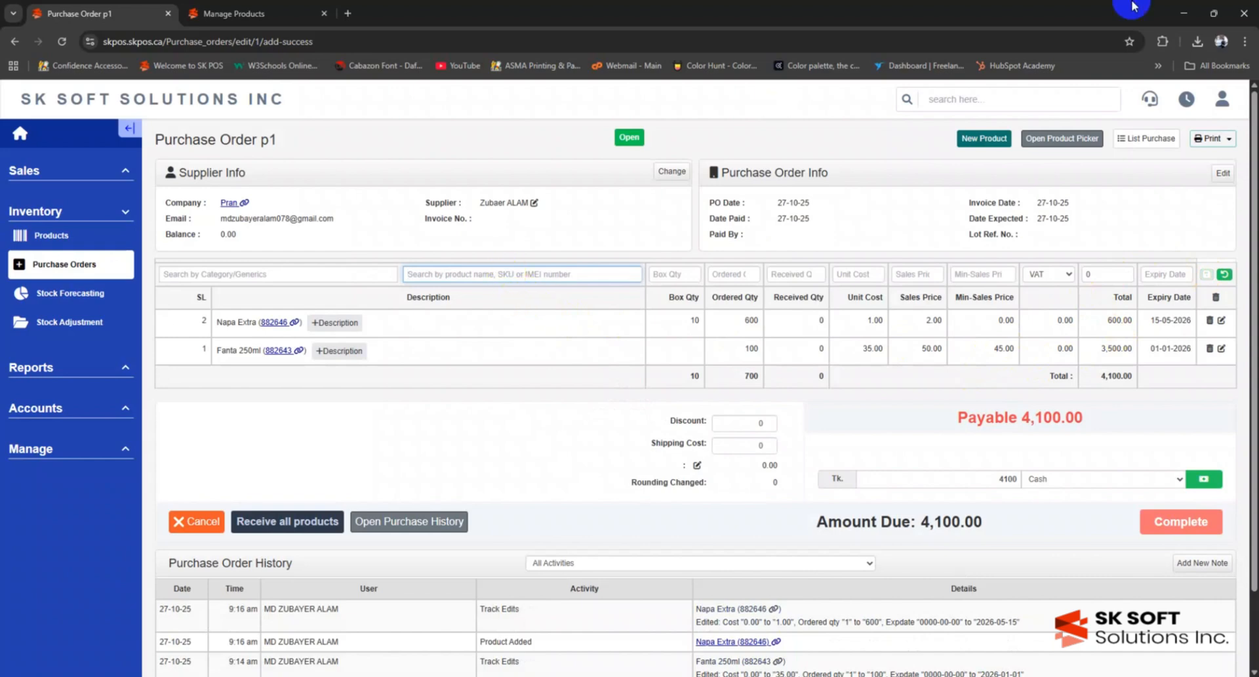
pyautogui.click(985, 143)
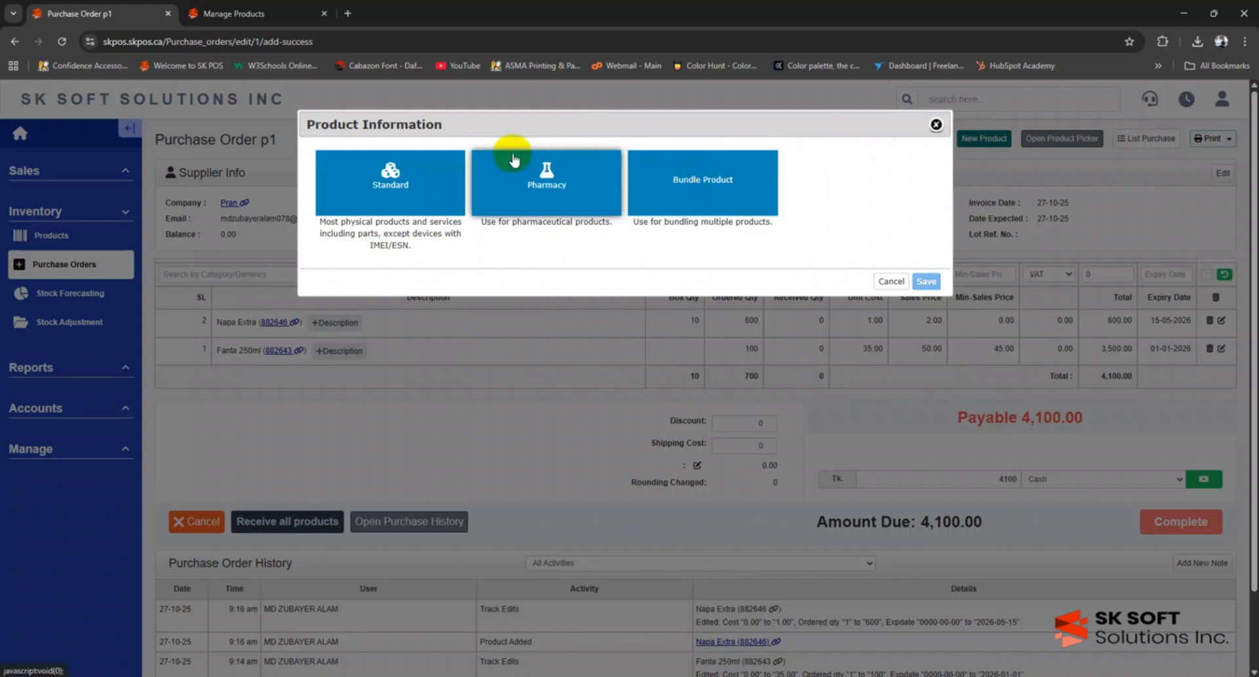
# - Create a product named Boy's T-Shirt in the T-Shirt category and save it
pyautogui.click(889, 280)
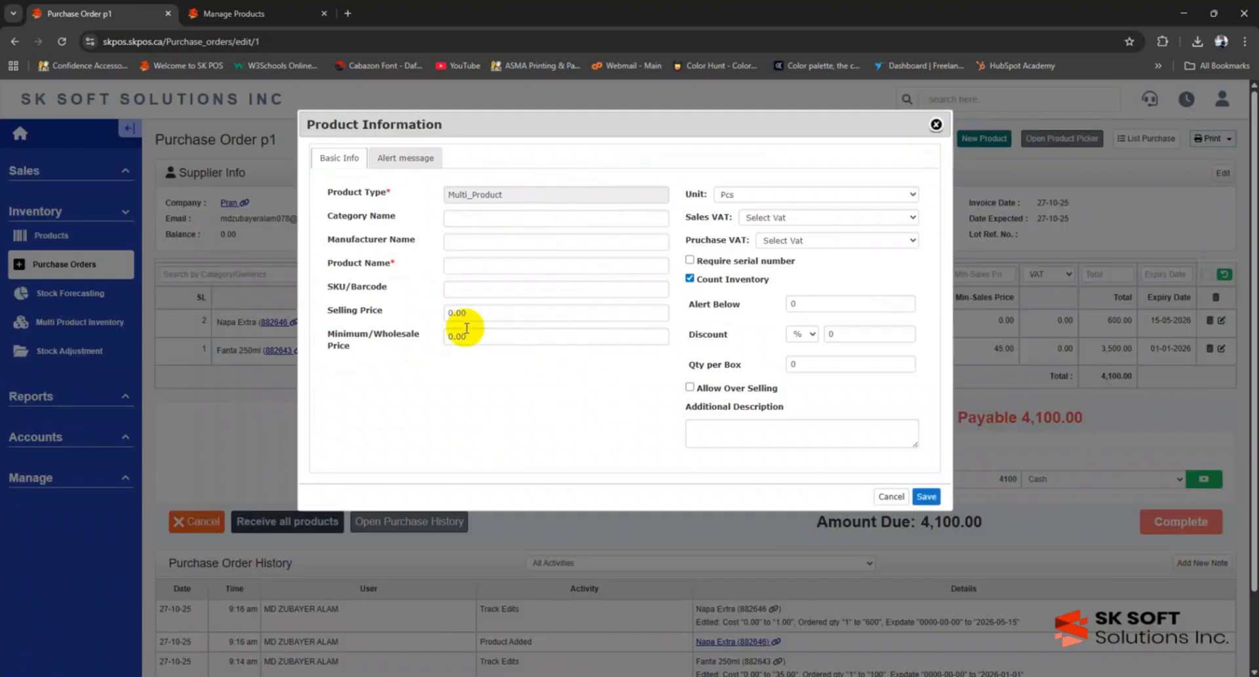
pyautogui.click(463, 220)
pyautogui.click(467, 341)
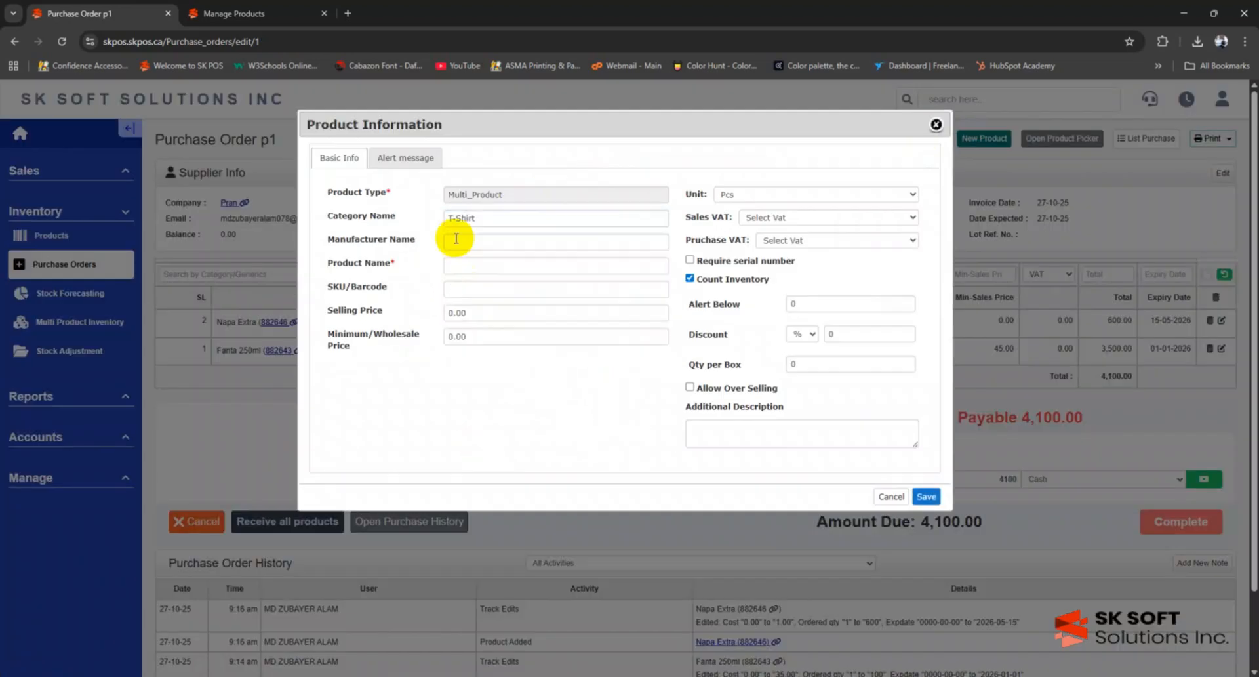
pyautogui.click(455, 266)
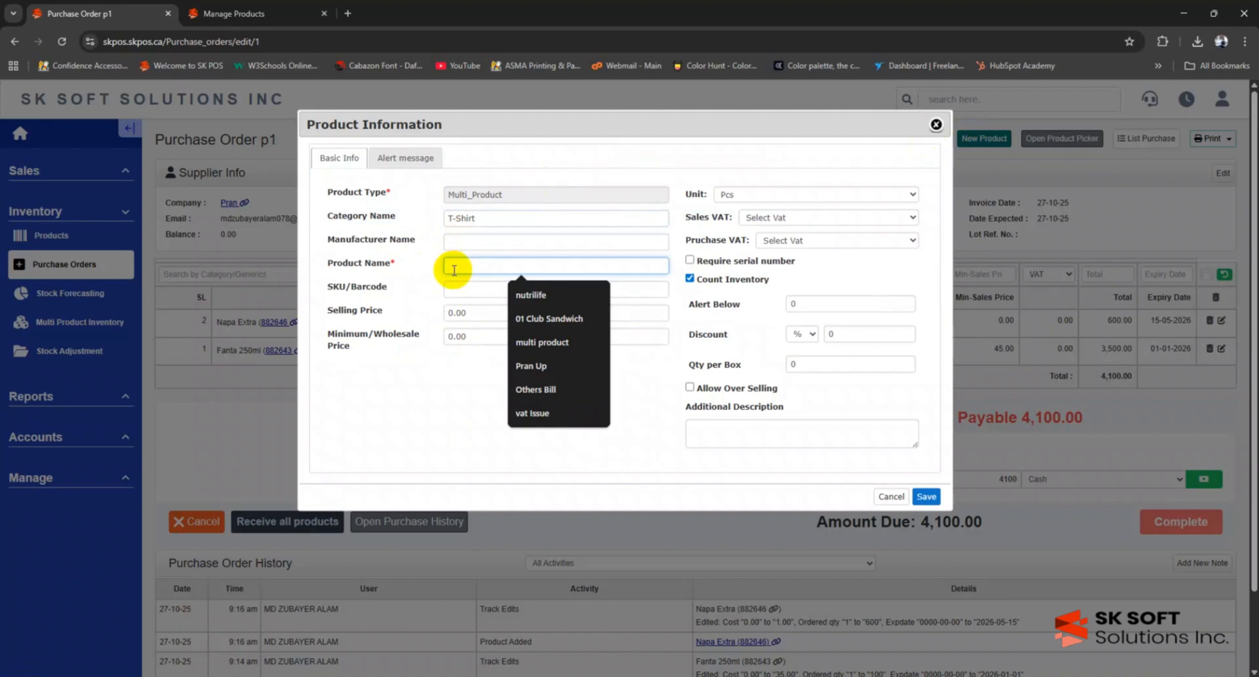
pyautogui.write("Boy's T-Shirt")
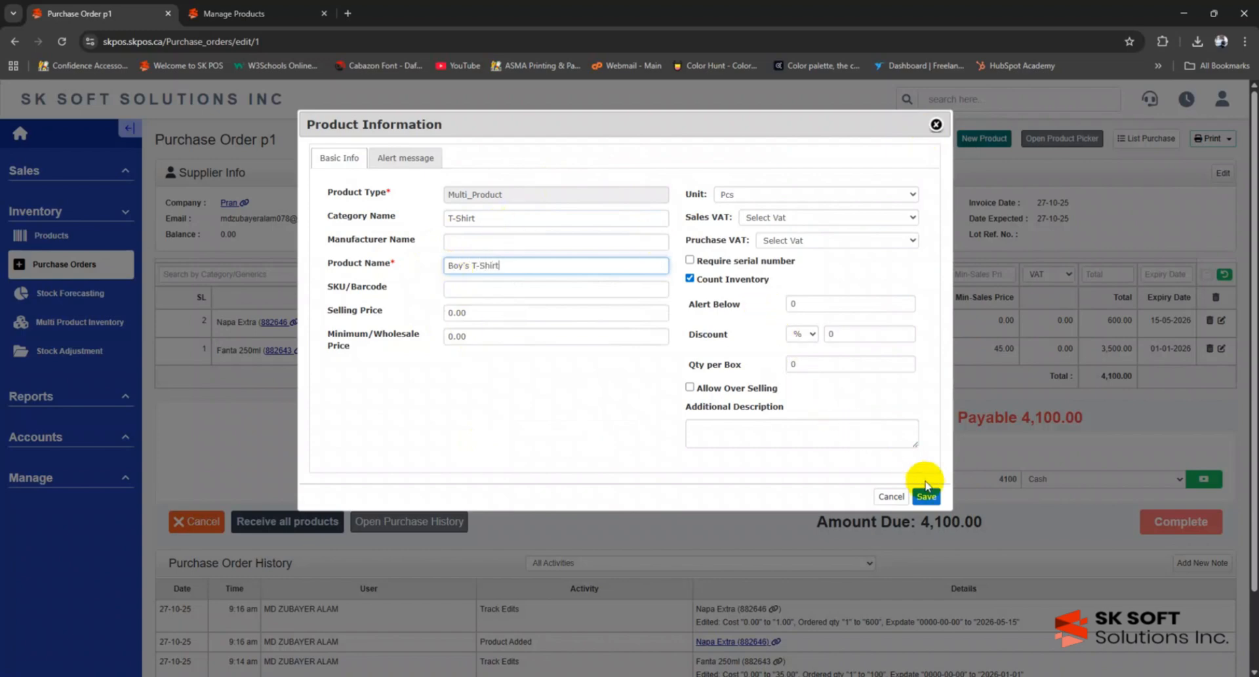
pyautogui.click(926, 496)
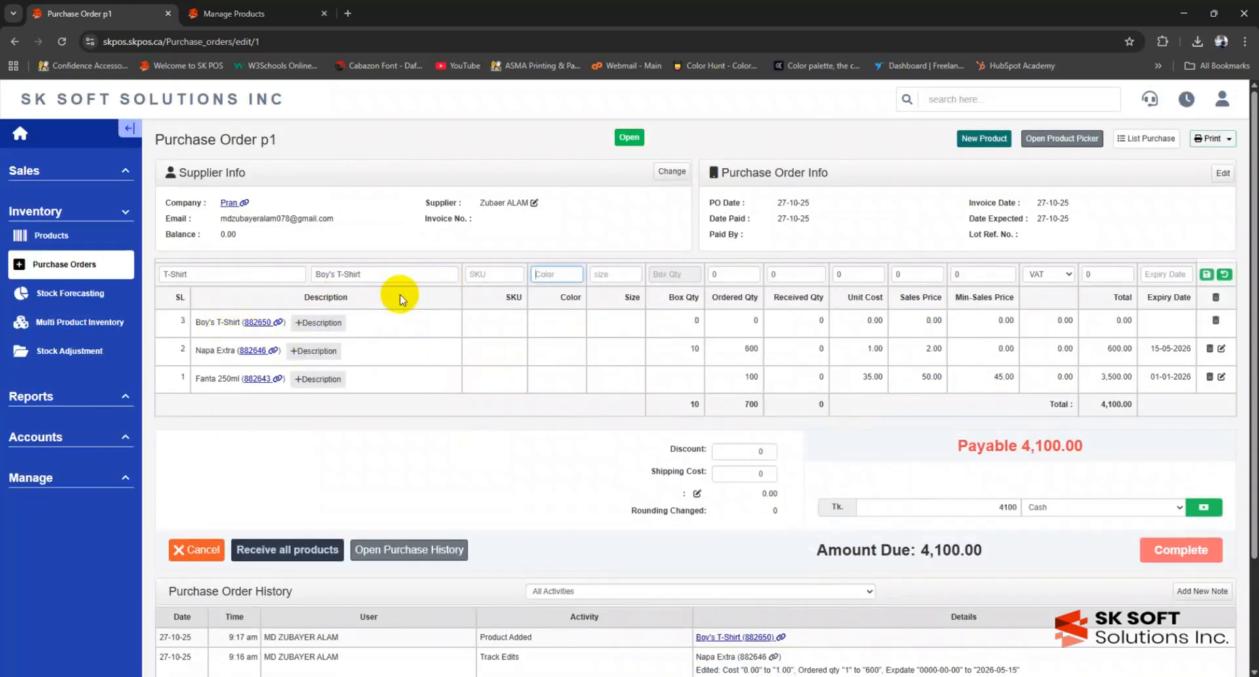
# - Save the Boy's T-Shirt line as RED, size m, 10 ordered at 250 cost and 350 sale price
pyautogui.write('RED')
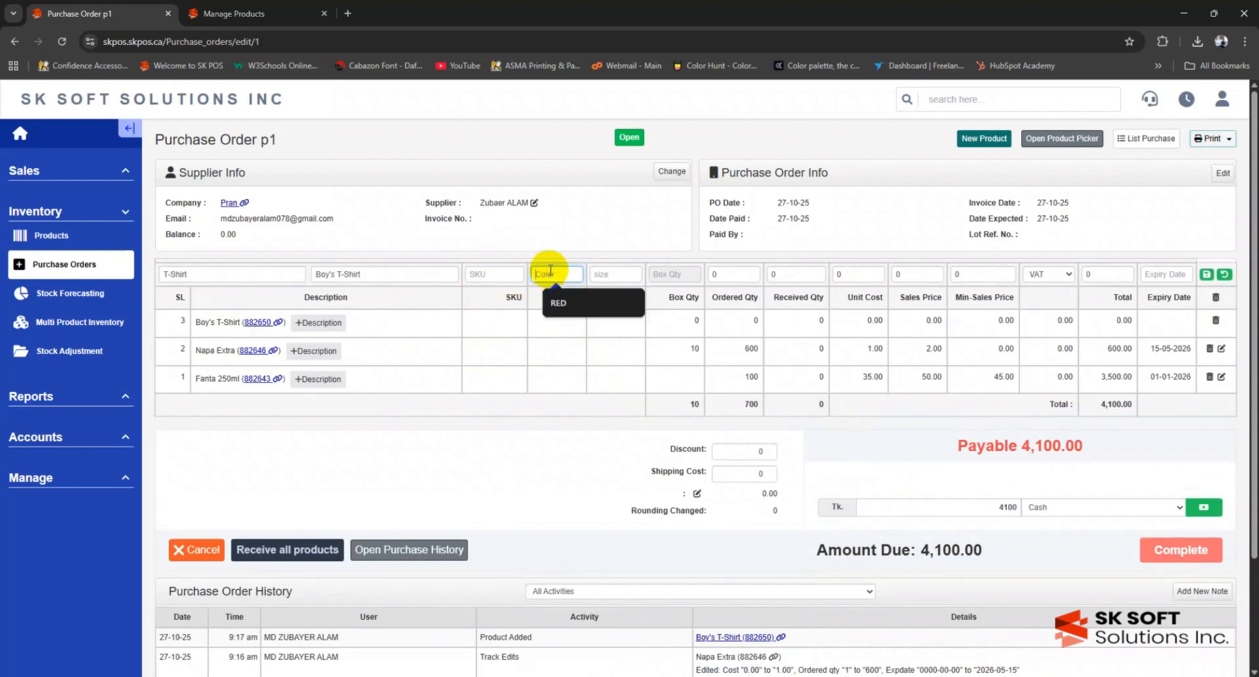
pyautogui.click(559, 300)
pyautogui.click(616, 276)
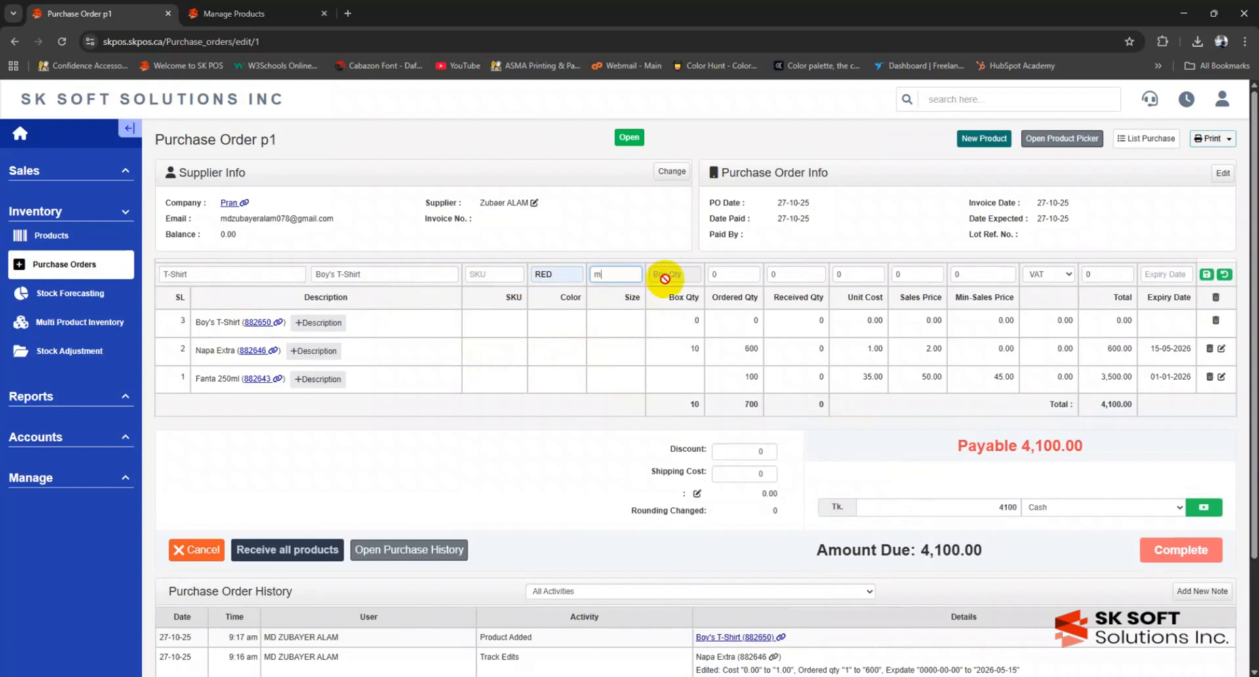
pyautogui.click(726, 276)
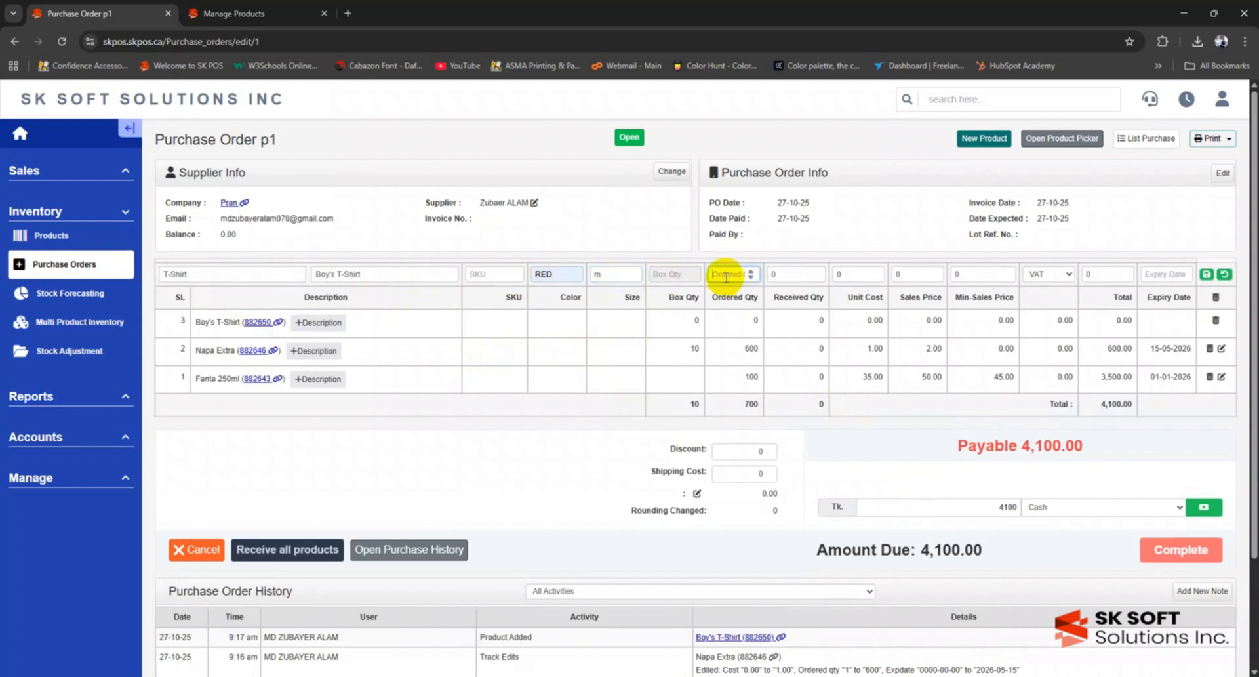
pyautogui.write('10')
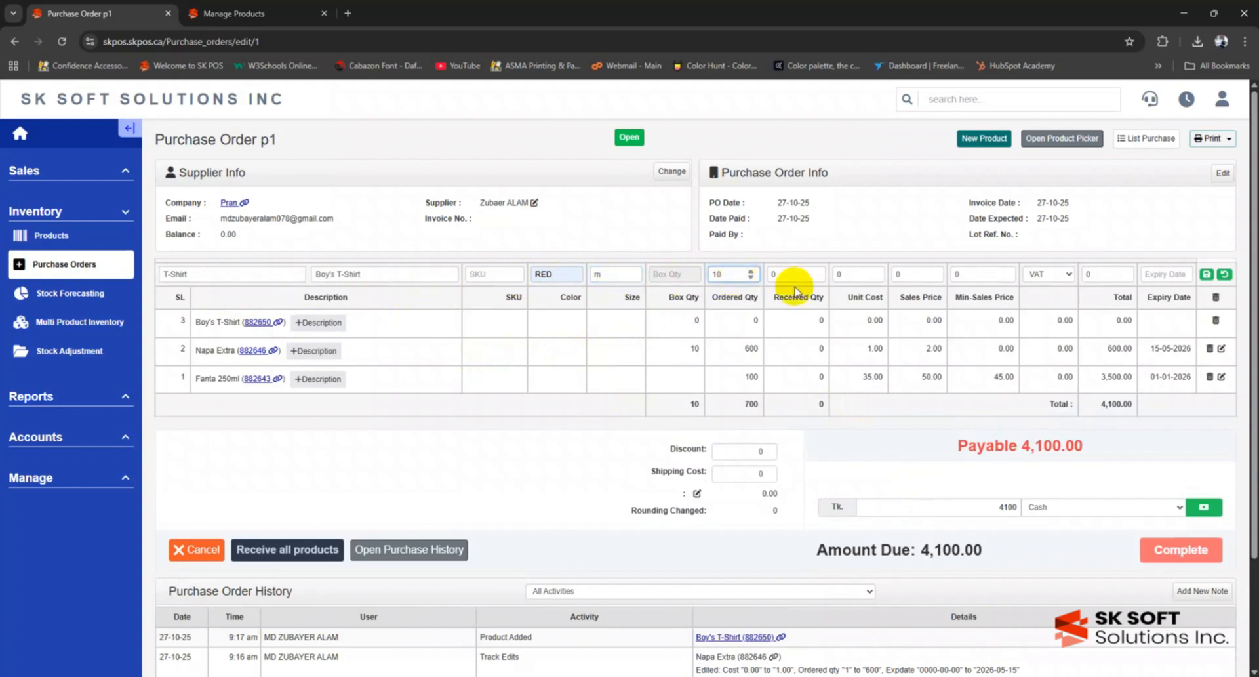
pyautogui.click(859, 275)
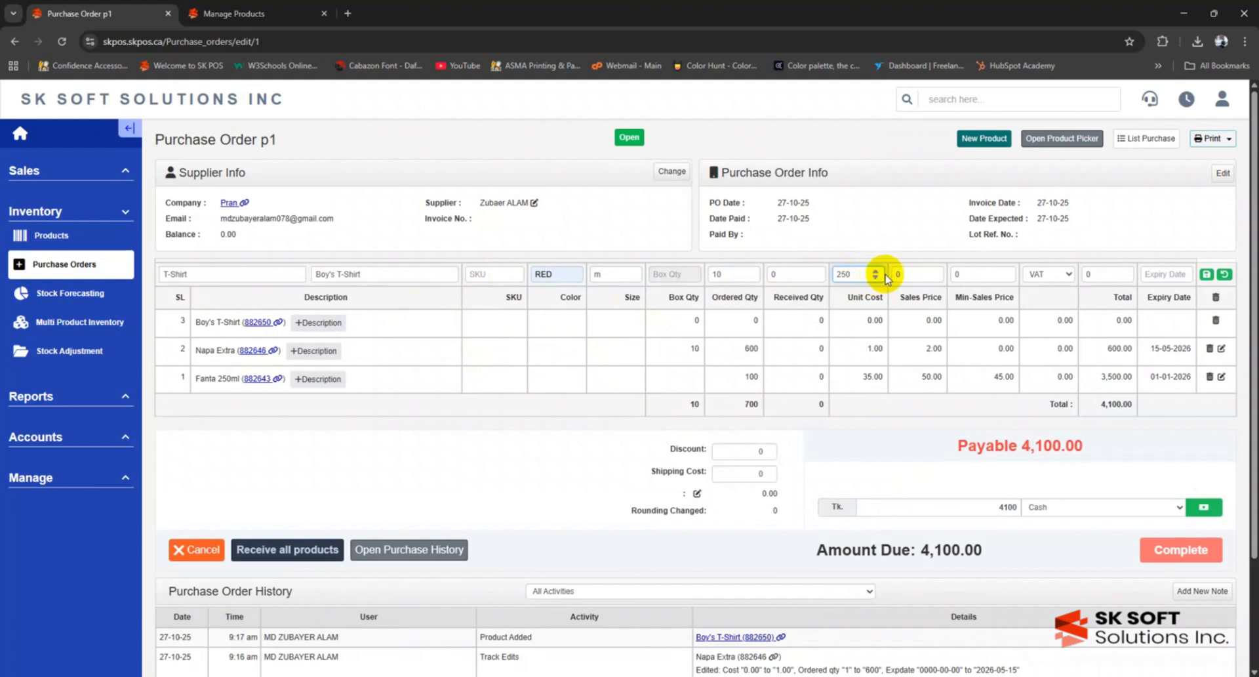
pyautogui.click(906, 274)
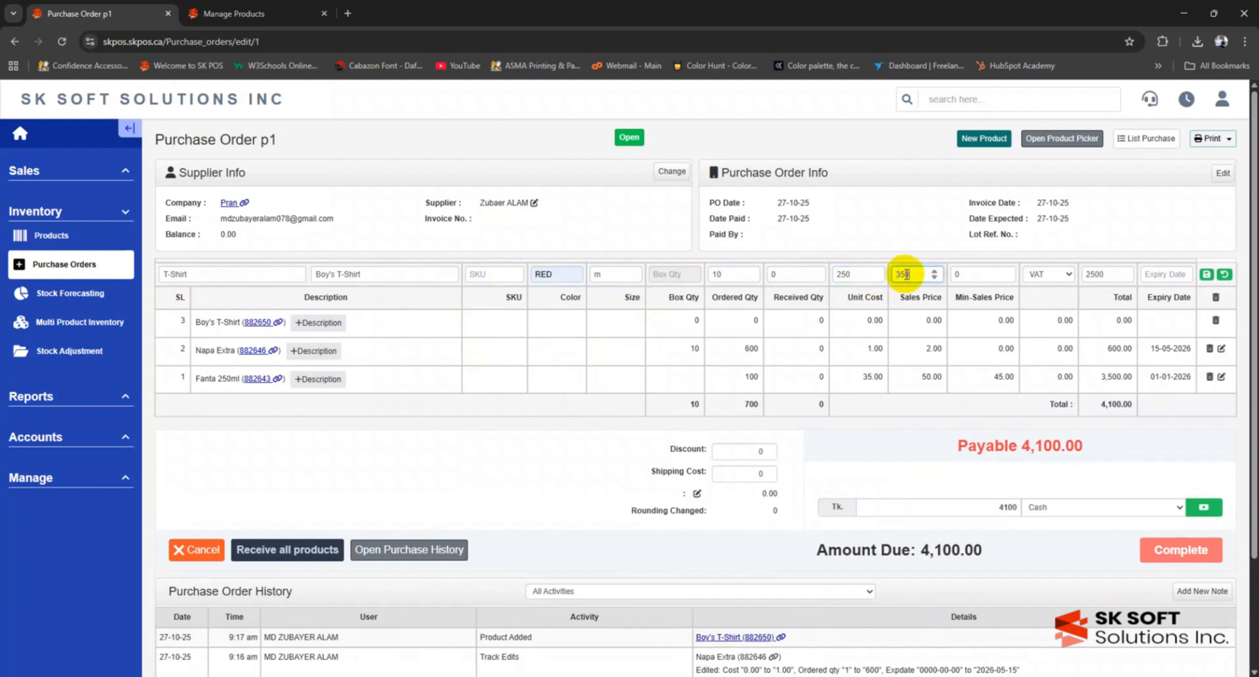
pyautogui.click(977, 274)
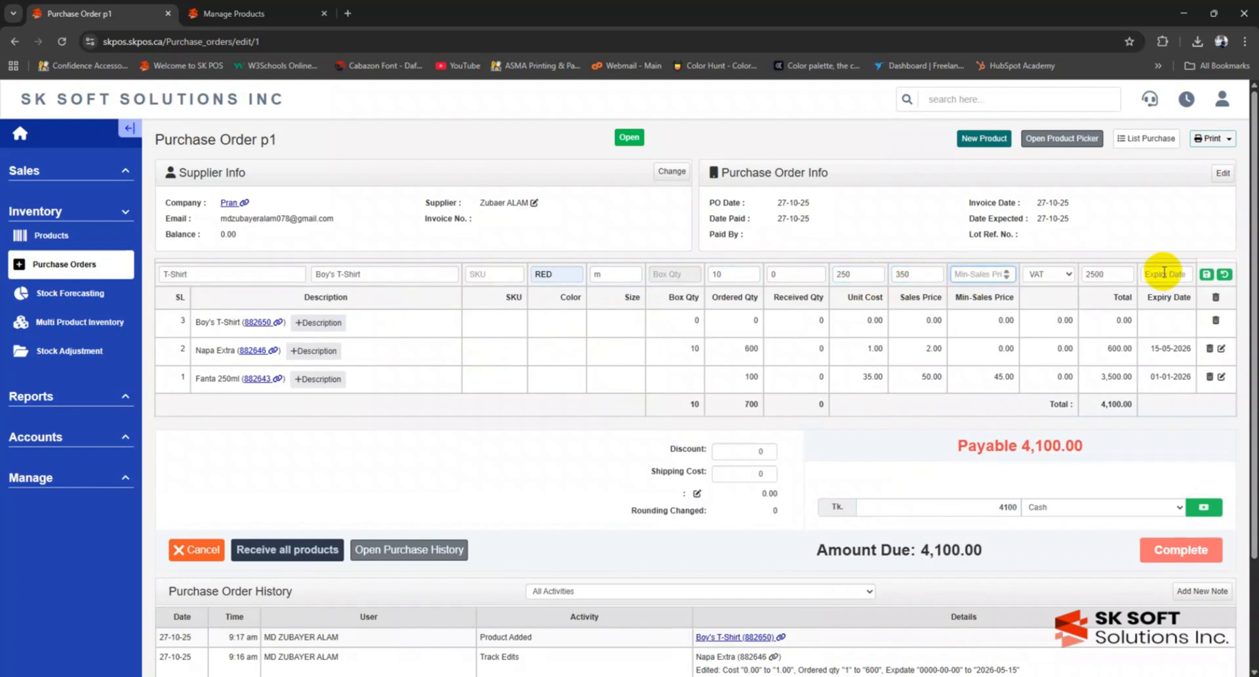
pyautogui.click(1207, 275)
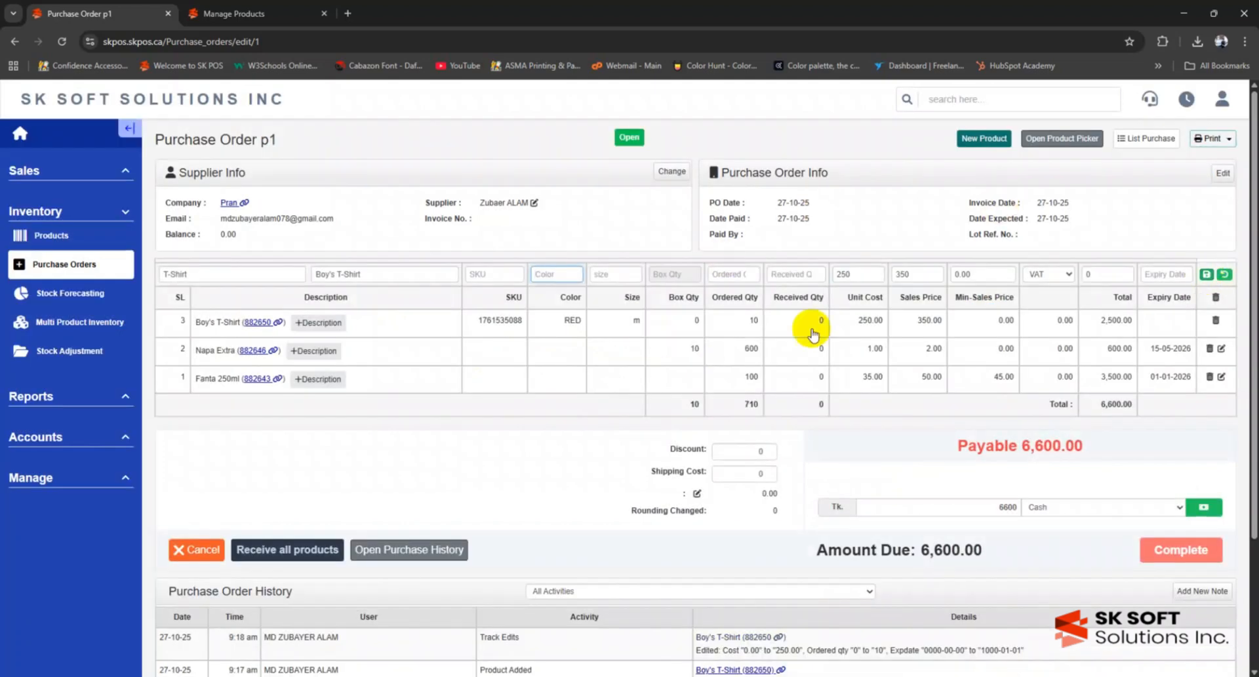
pyautogui.click(603, 321)
# - Change the Boy's T-Shirt size to M and save the line
pyautogui.click(604, 276)
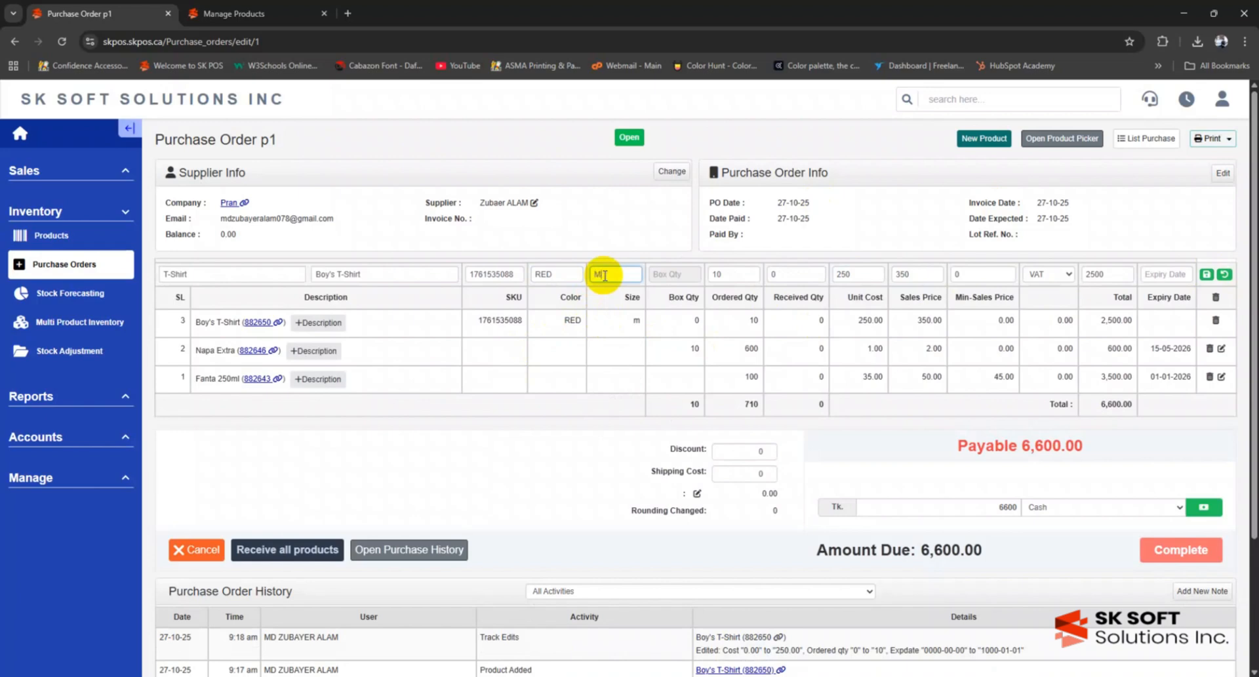
pyautogui.write('M')
pyautogui.click(1206, 275)
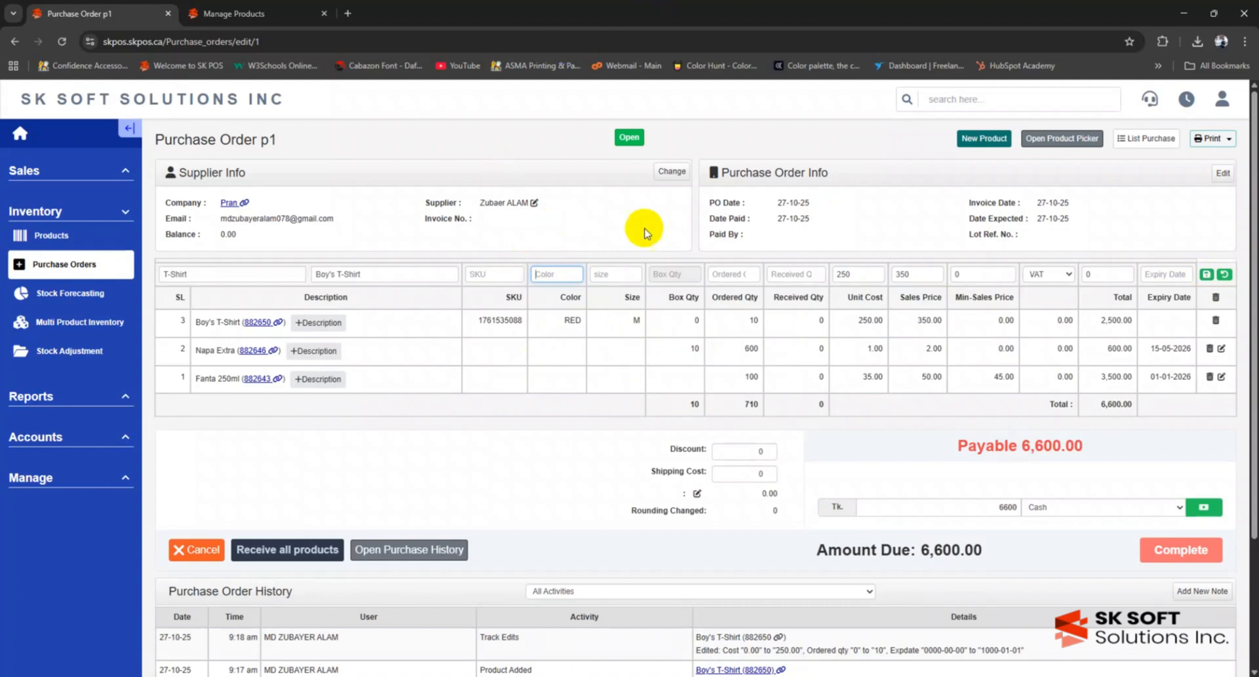
pyautogui.scroll(-2, 649, 227)
pyautogui.scroll(-1, 659, 221)
pyautogui.scroll(1, 659, 221)
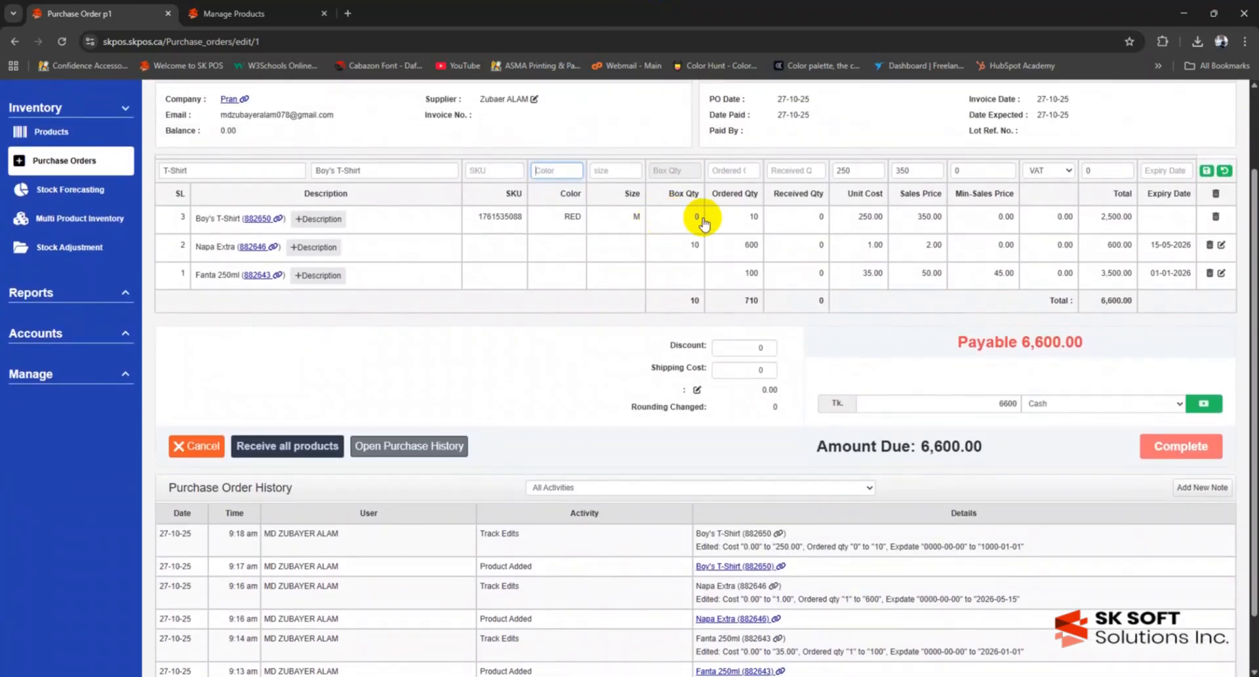
pyautogui.click(725, 221)
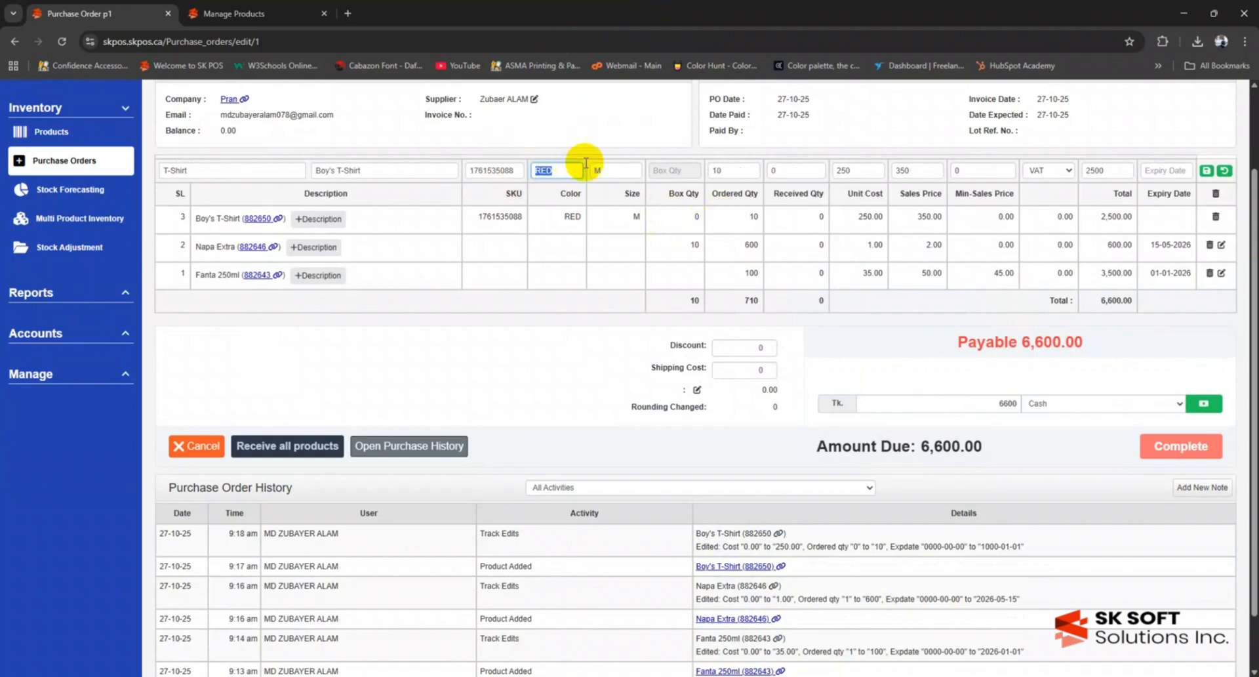
pyautogui.click(769, 170)
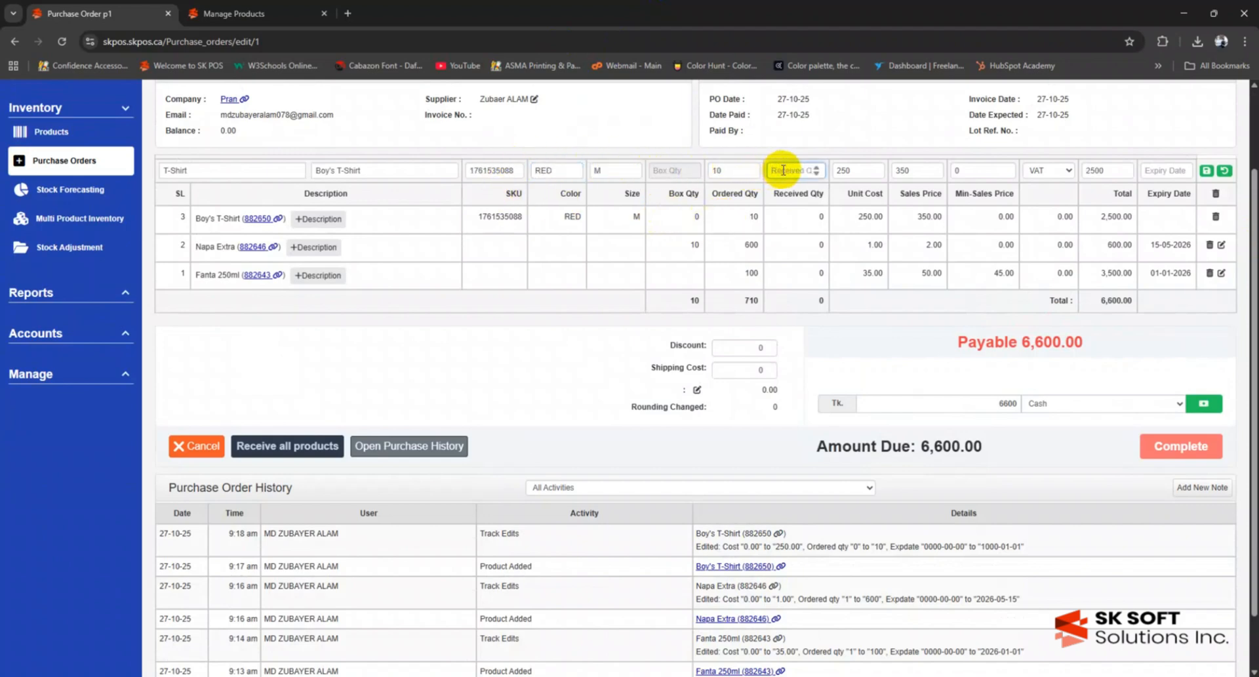
pyautogui.click(1207, 171)
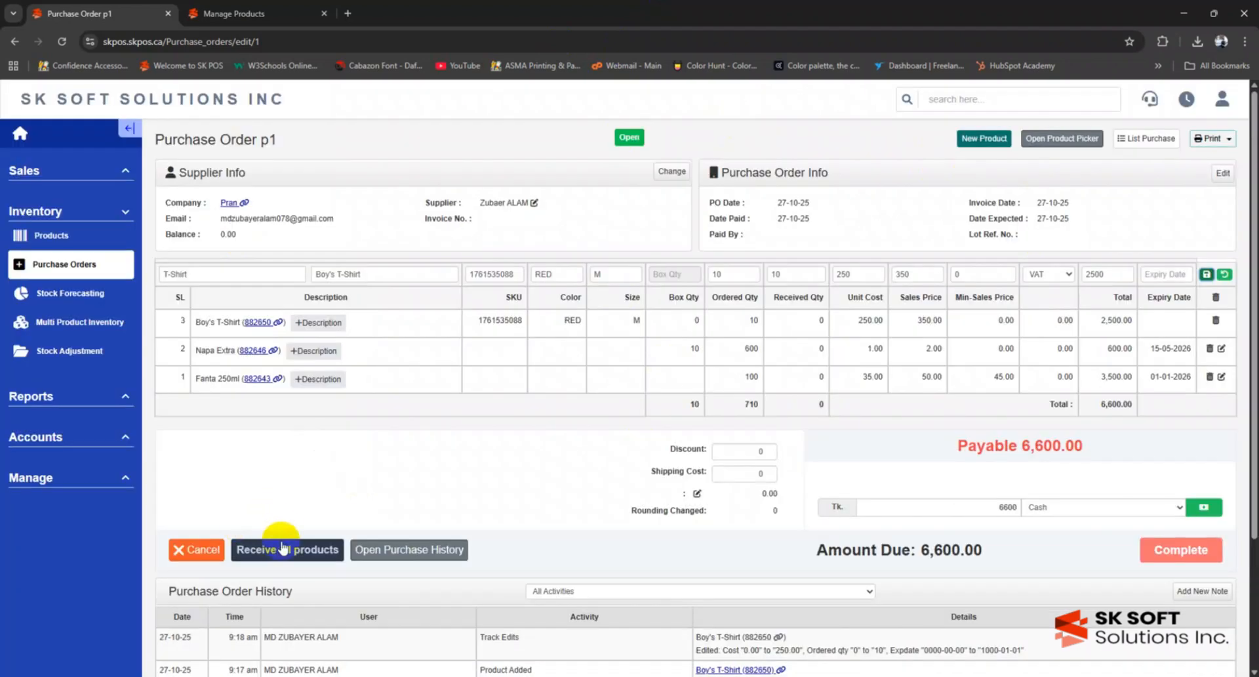
# - Receive all products on the order in full and confirm
pyautogui.click(283, 548)
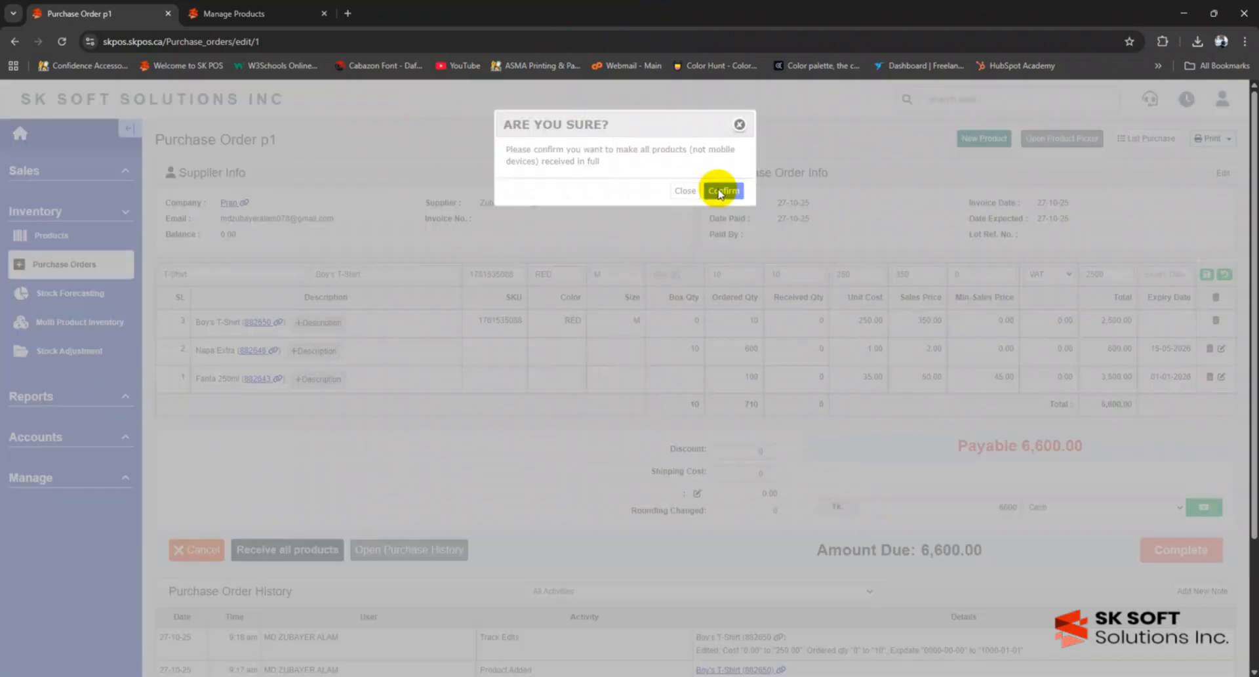
pyautogui.click(722, 191)
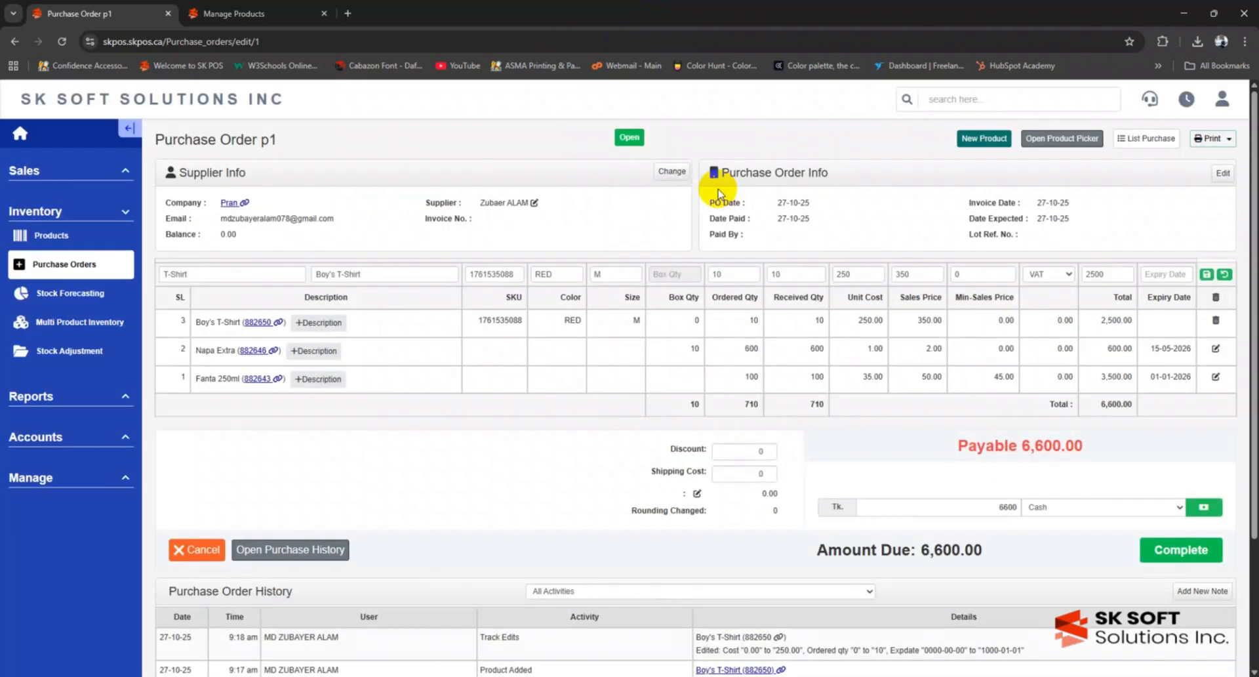
pyautogui.scroll(-3, 548, 345)
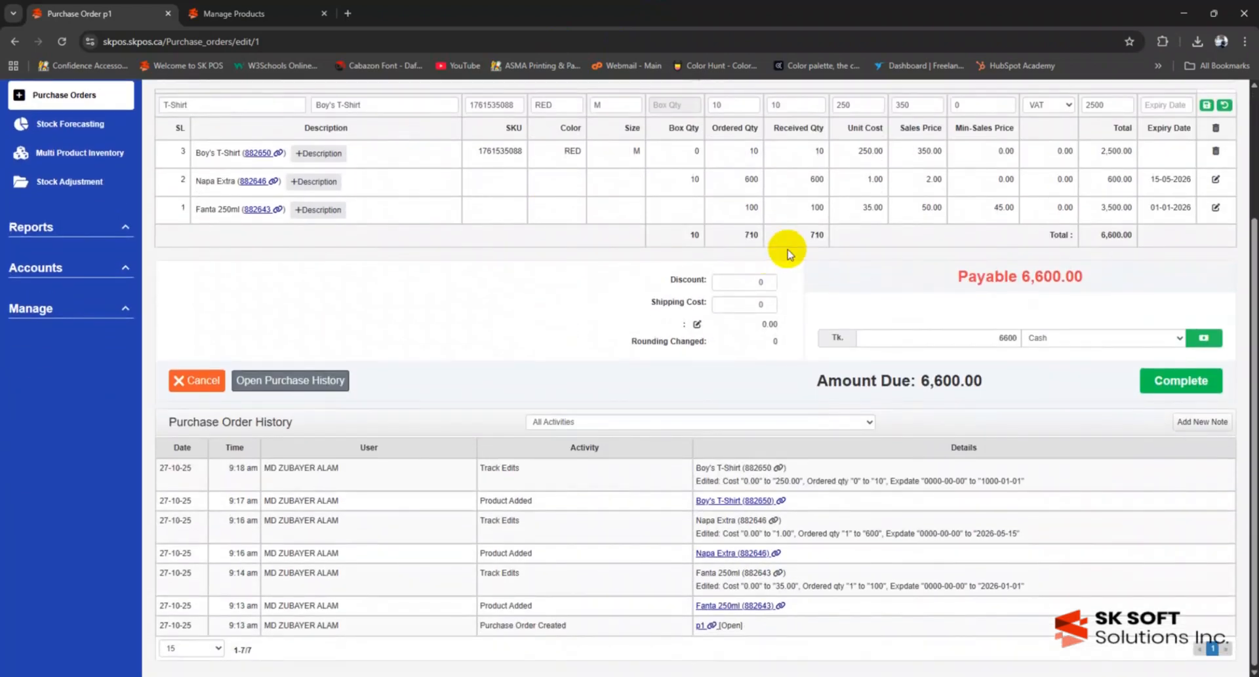
pyautogui.scroll(1, 756, 208)
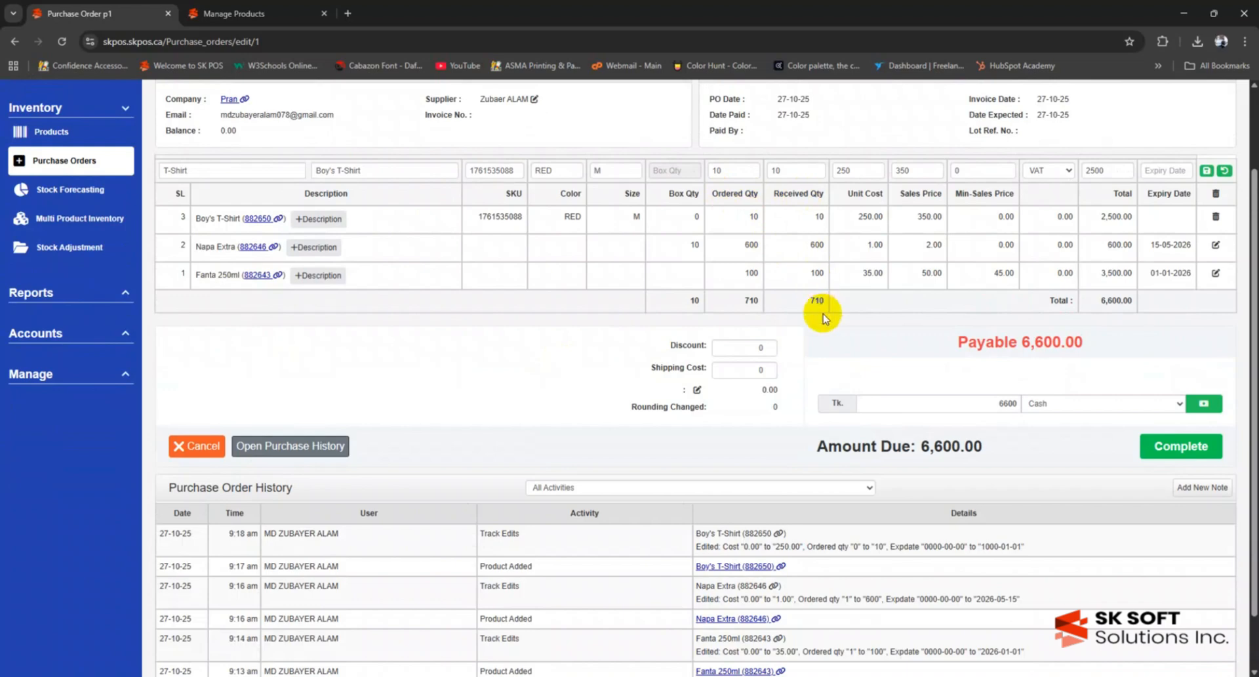
# - Record a 6,600 cash payment on the order
pyautogui.doubleClick(990, 403)
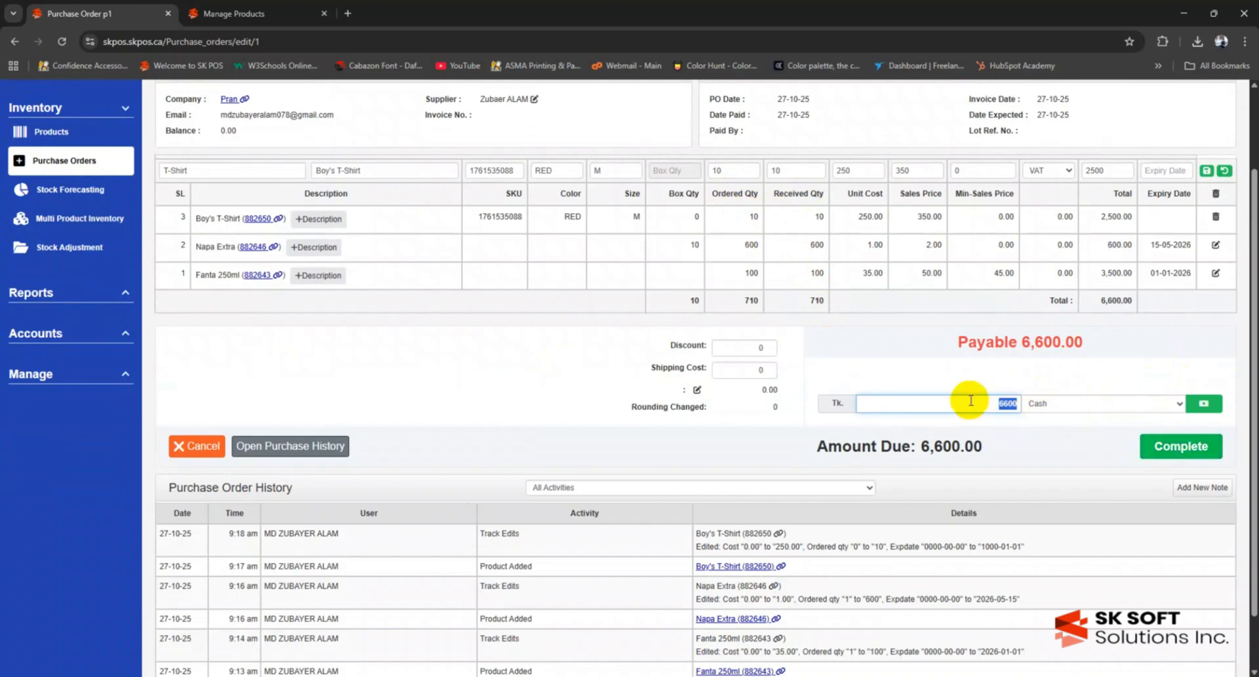
pyautogui.click(1152, 402)
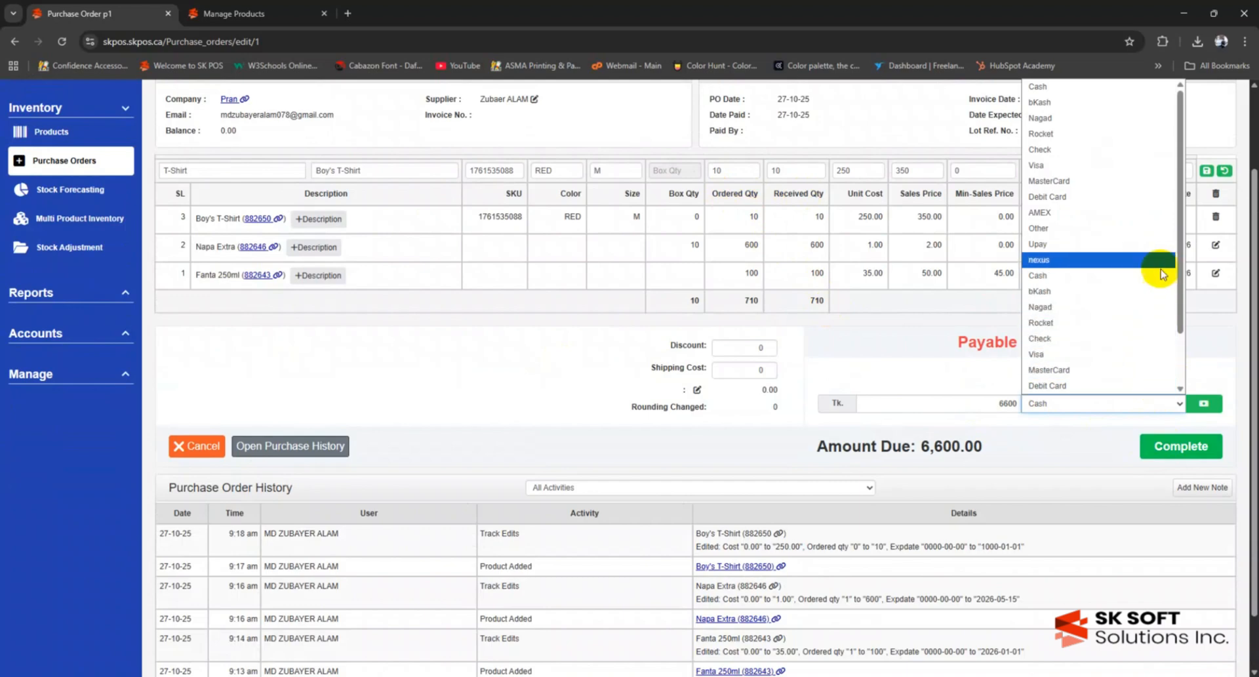
pyautogui.click(1123, 88)
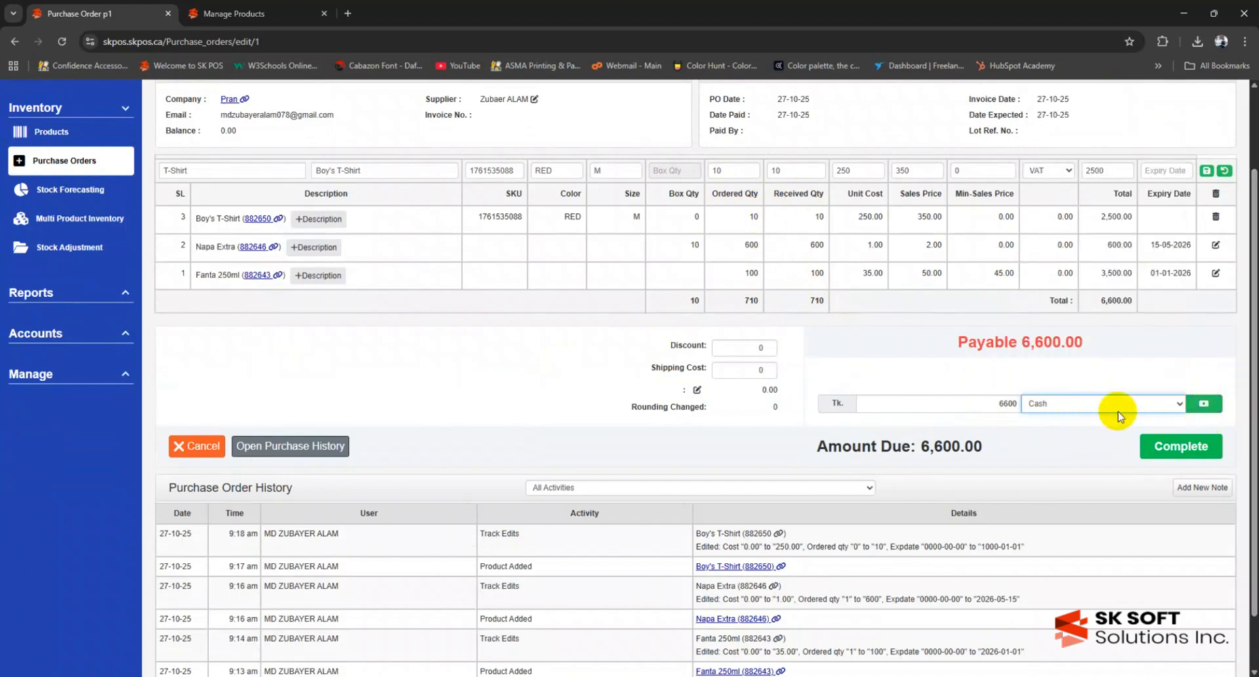
pyautogui.click(1206, 406)
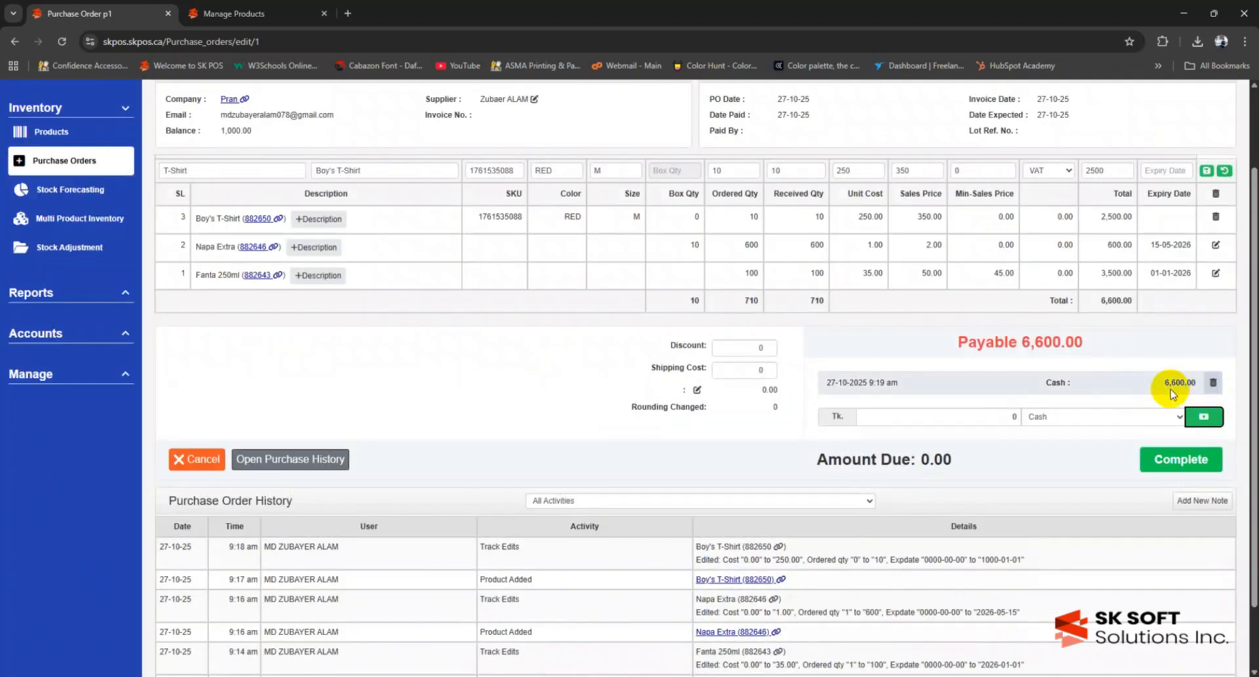
# - Replace it with a 1,600 cash payment and complete order p1
pyautogui.scroll(2, 1172, 393)
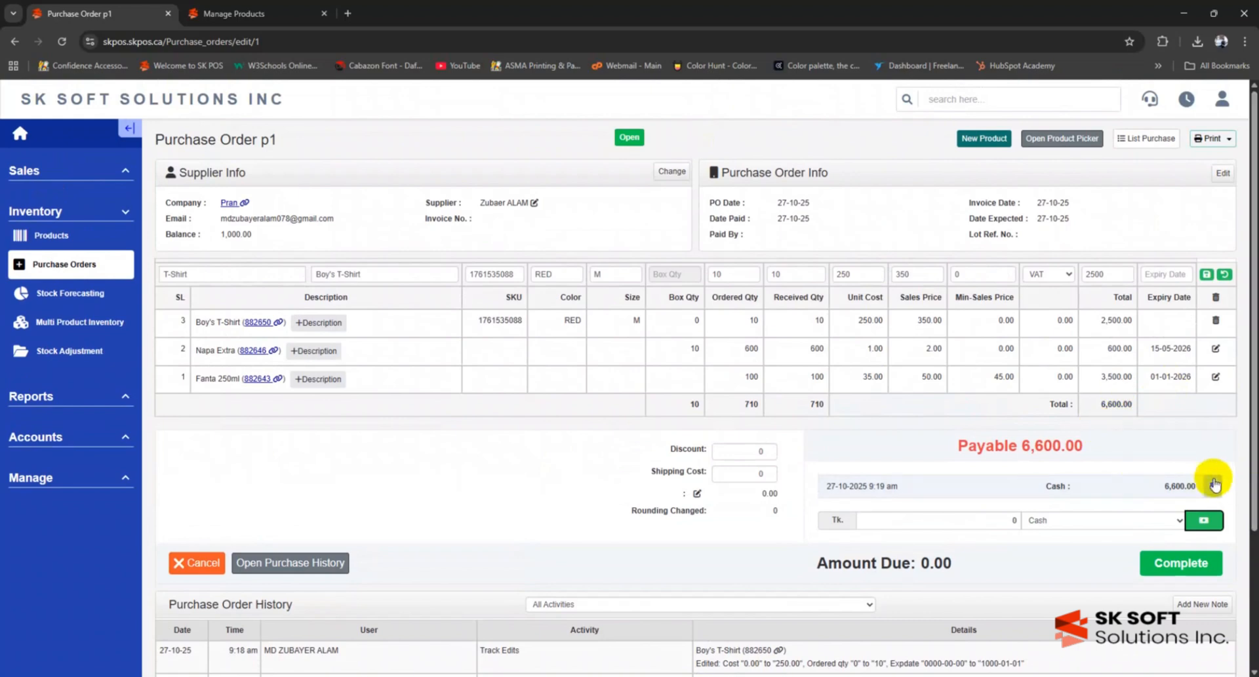
pyautogui.click(1213, 485)
pyautogui.click(1002, 509)
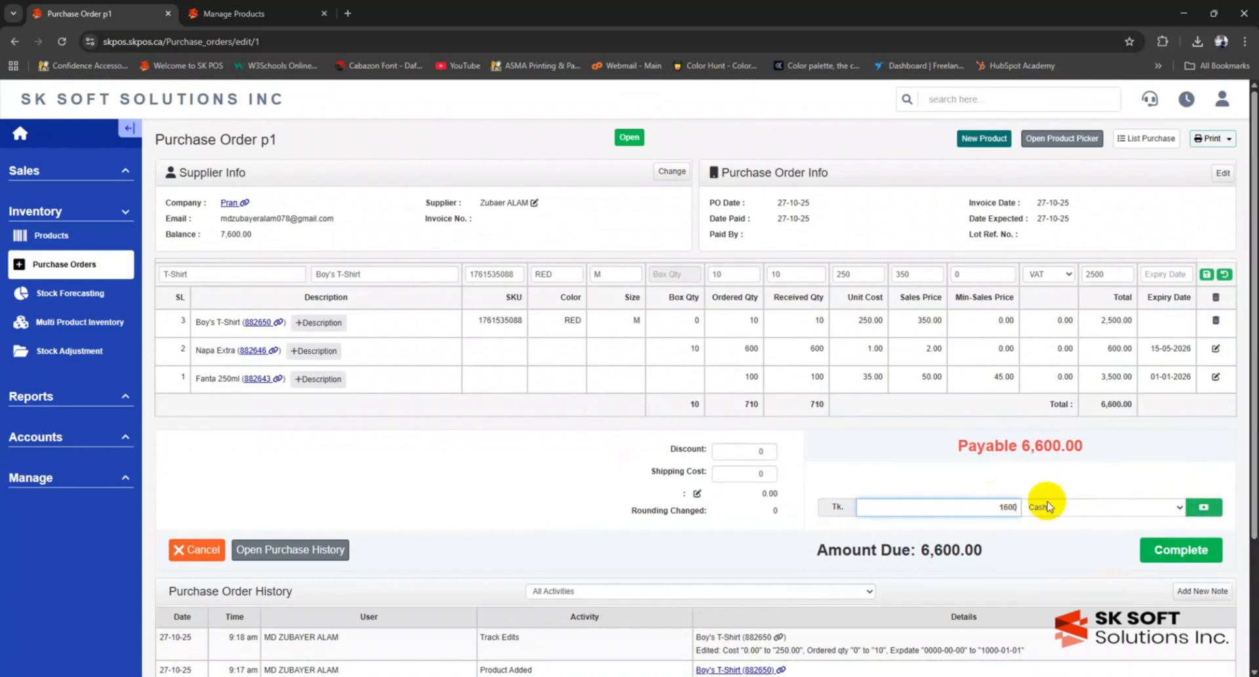
pyautogui.click(1190, 510)
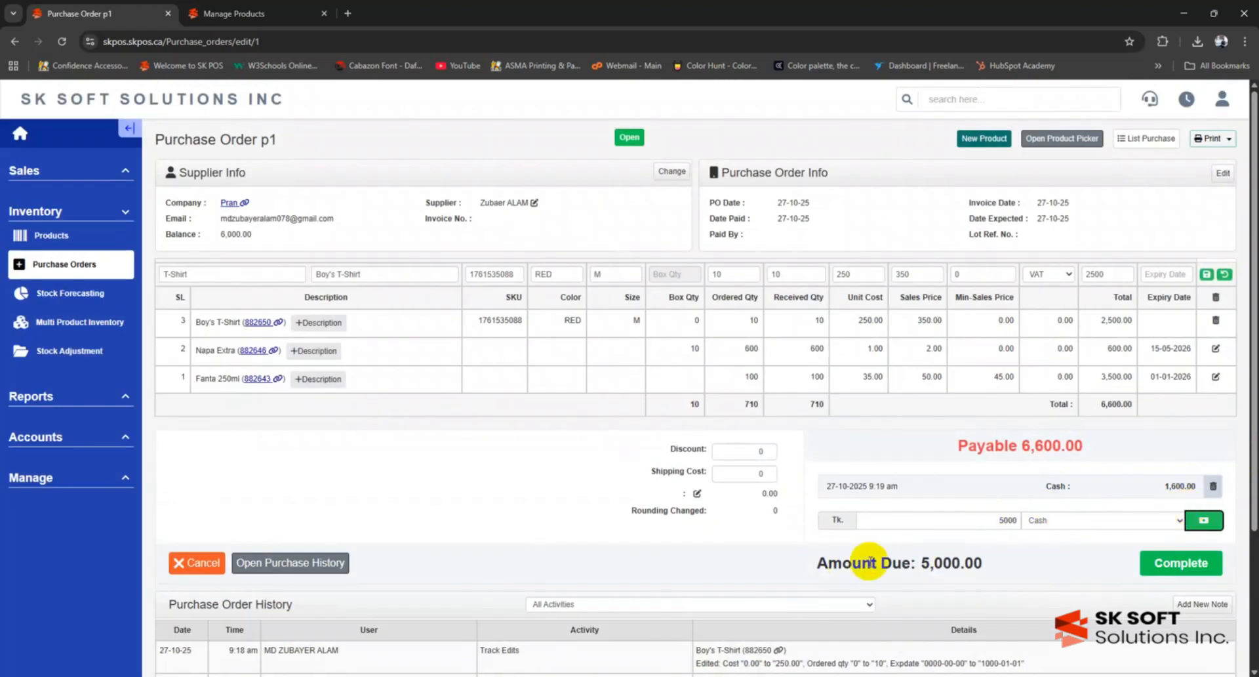
pyautogui.click(1180, 563)
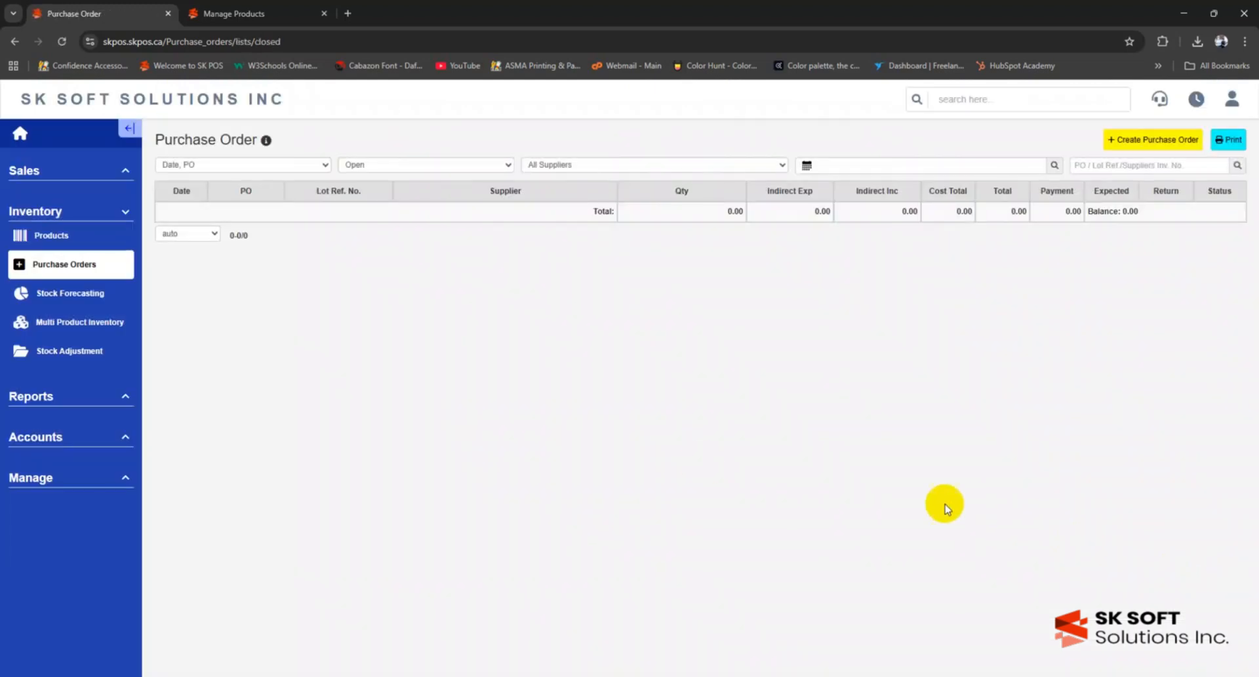
# - Filter the purchase order list to Closed and open Pran's order p1
pyautogui.click(412, 168)
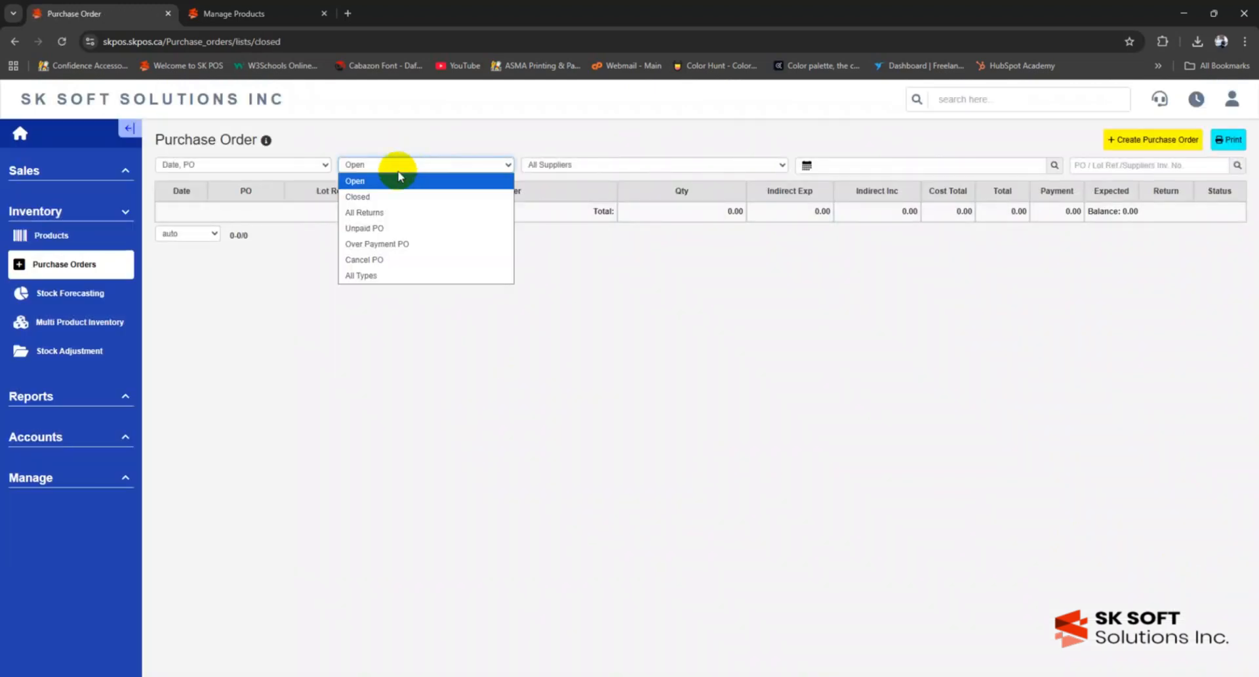
pyautogui.click(395, 196)
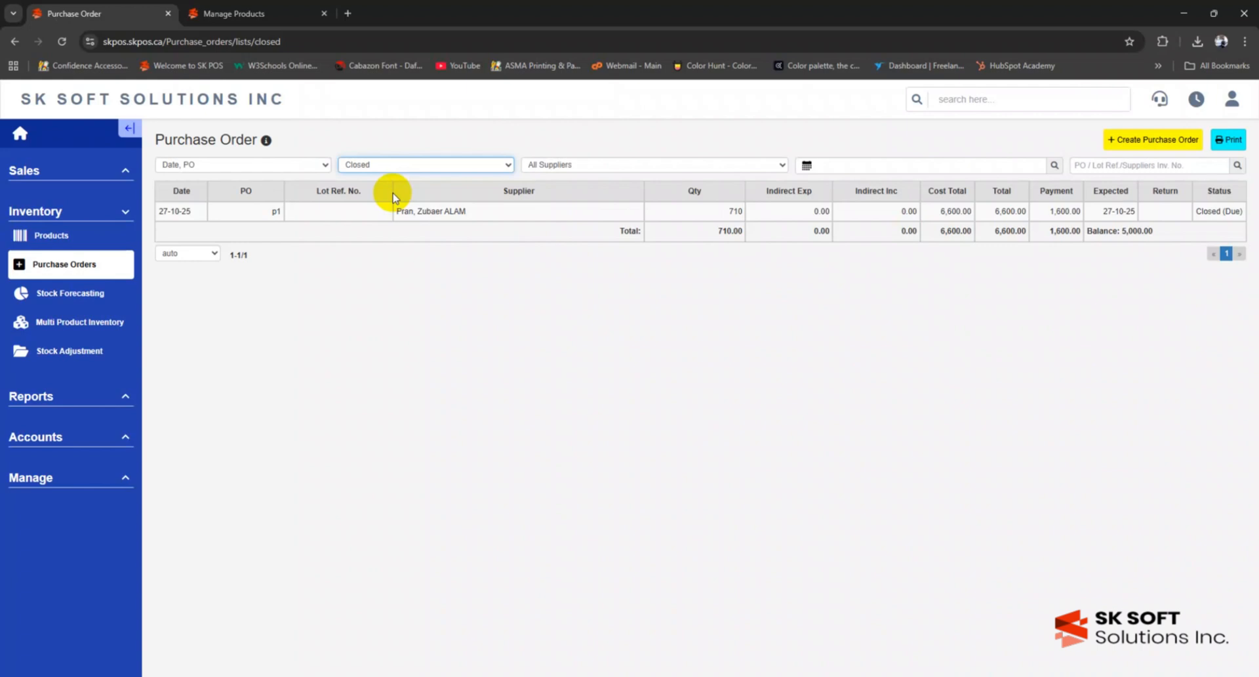
pyautogui.click(432, 212)
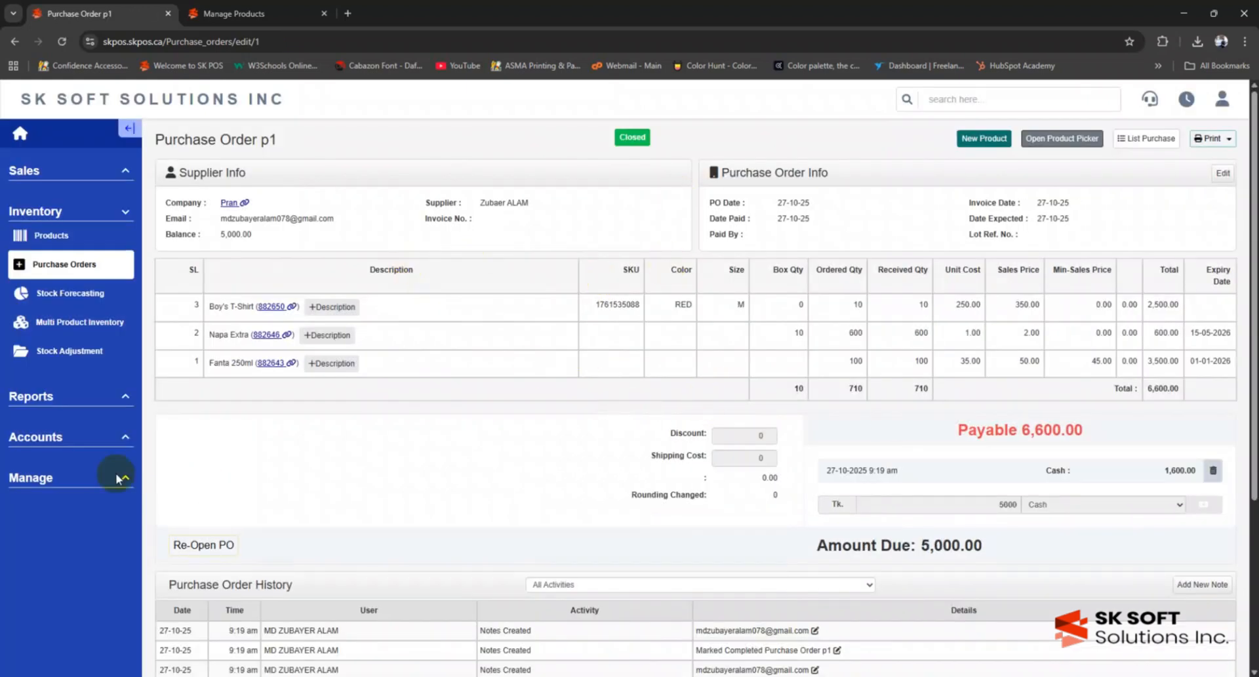
# - Go to Inventory > Products to verify the red Boy's T-Shirt balance of 10
pyautogui.click(66, 236)
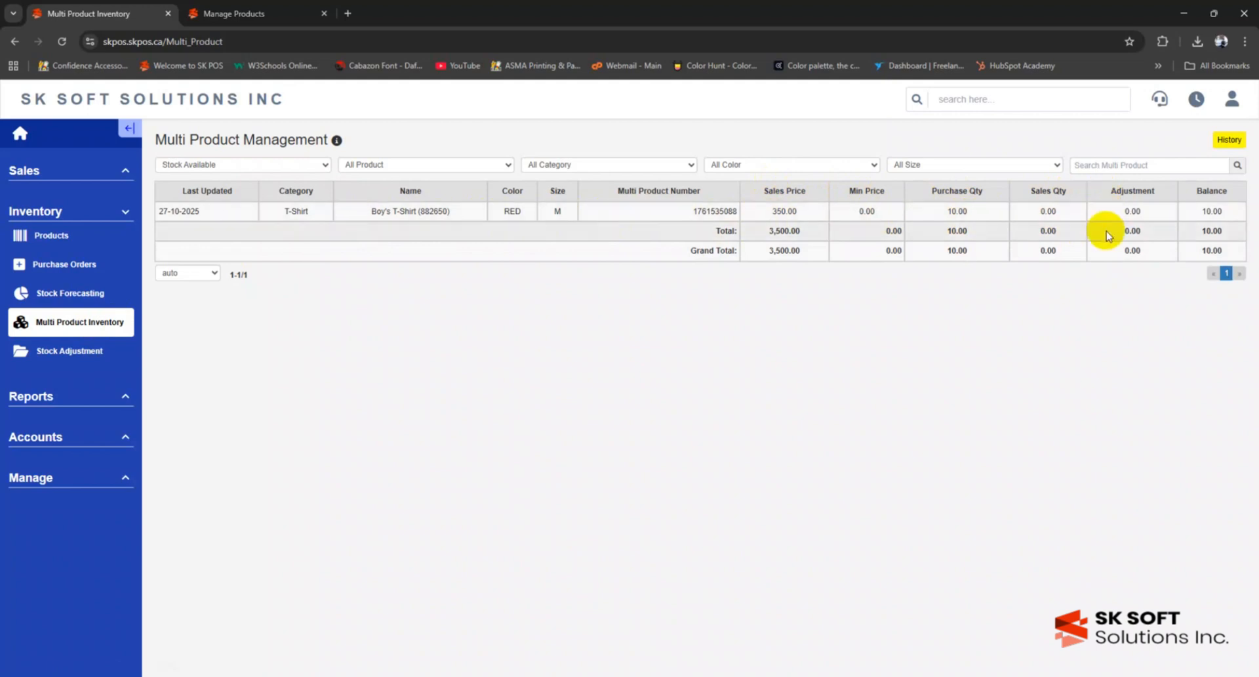
# - Create a new purchase order p2 with Pran as the supplier
pyautogui.click(59, 269)
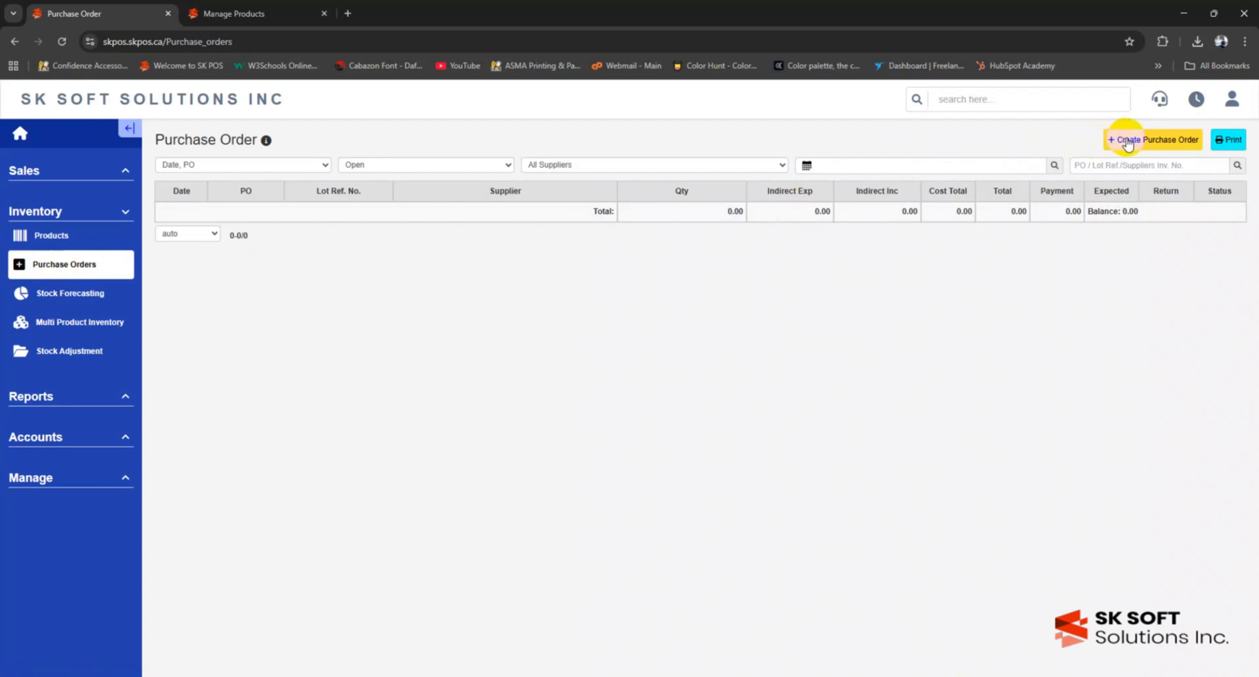
pyautogui.click(1129, 140)
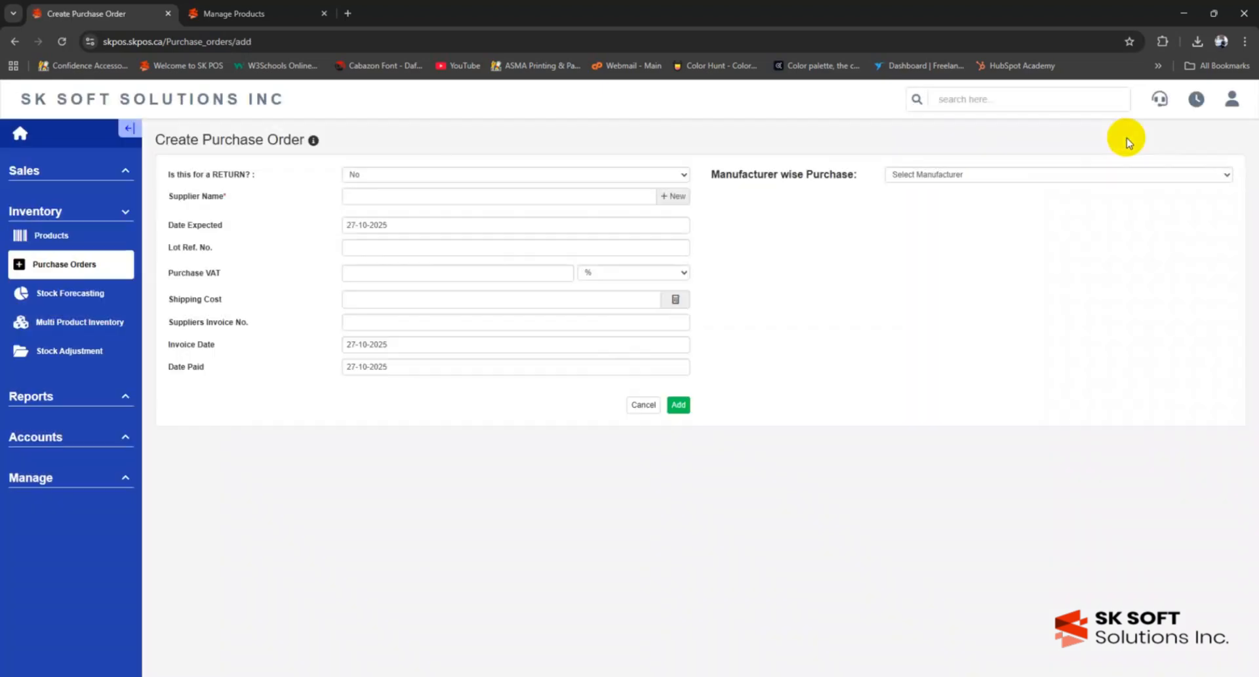
pyautogui.click(382, 195)
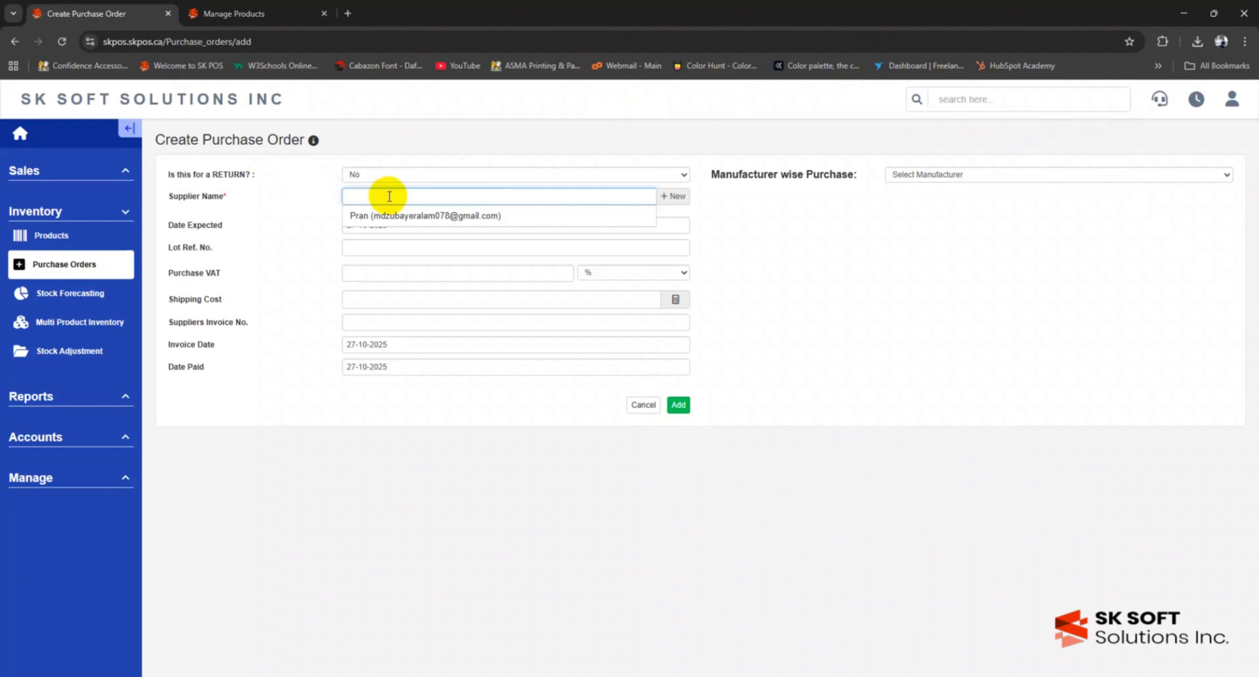
pyautogui.click(367, 215)
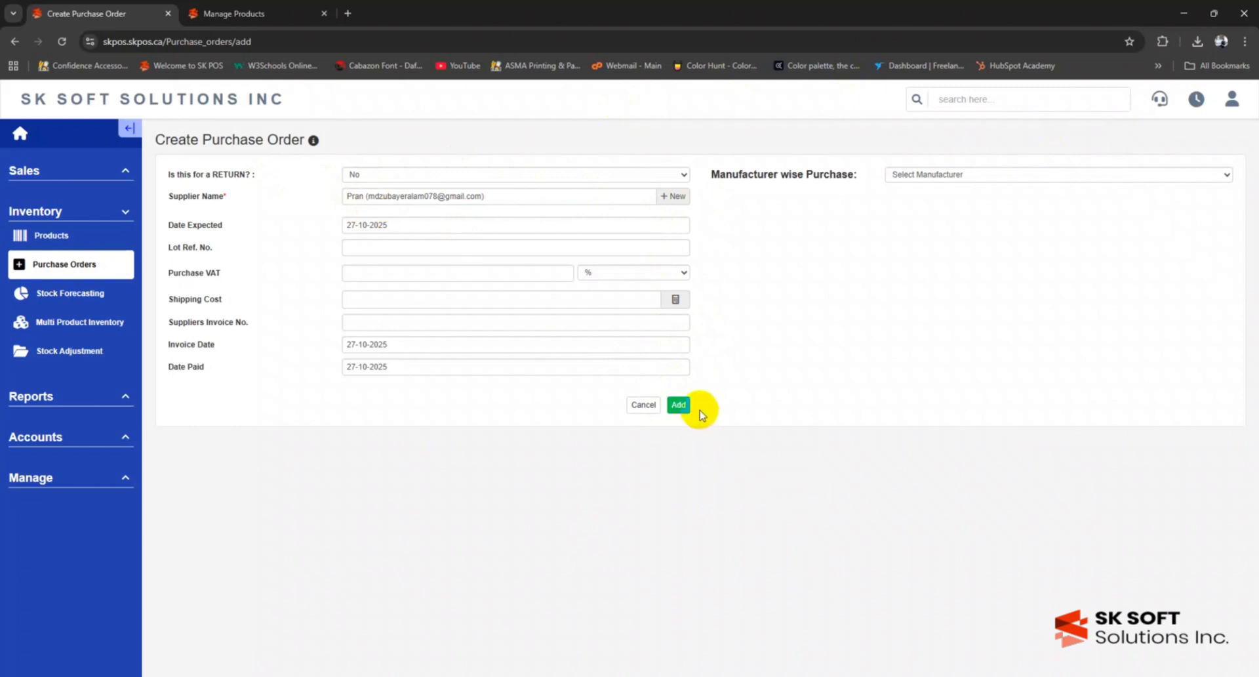
pyautogui.click(676, 403)
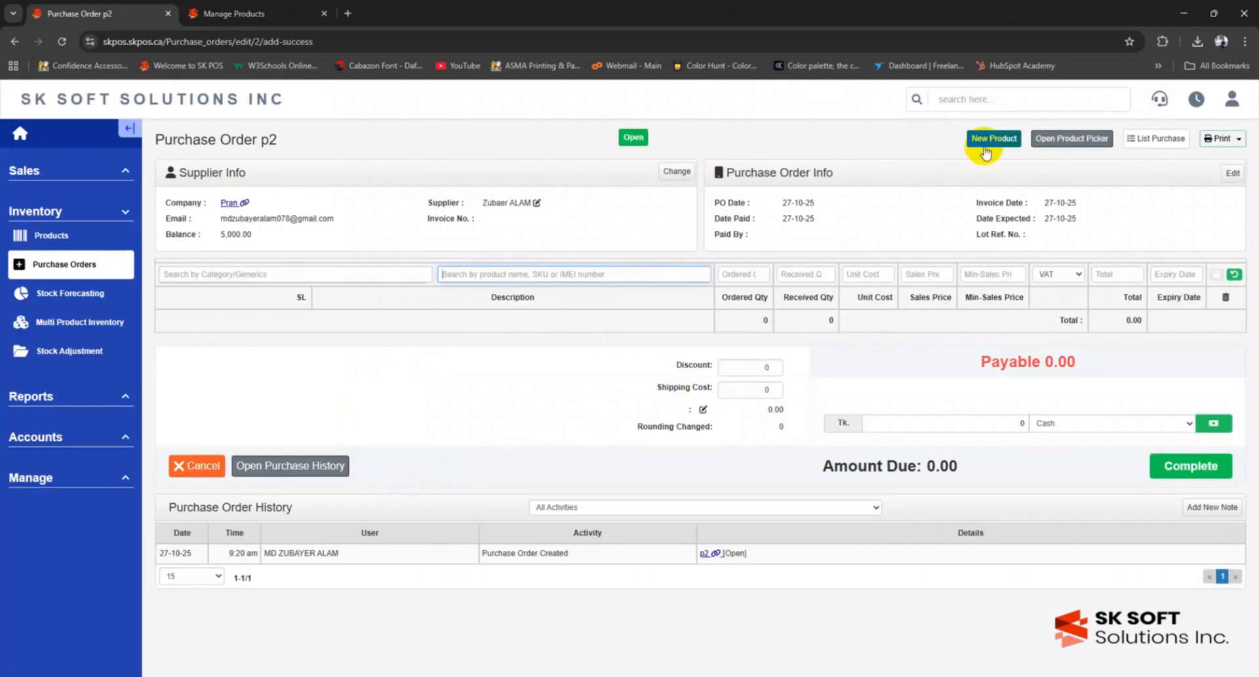
pyautogui.click(985, 149)
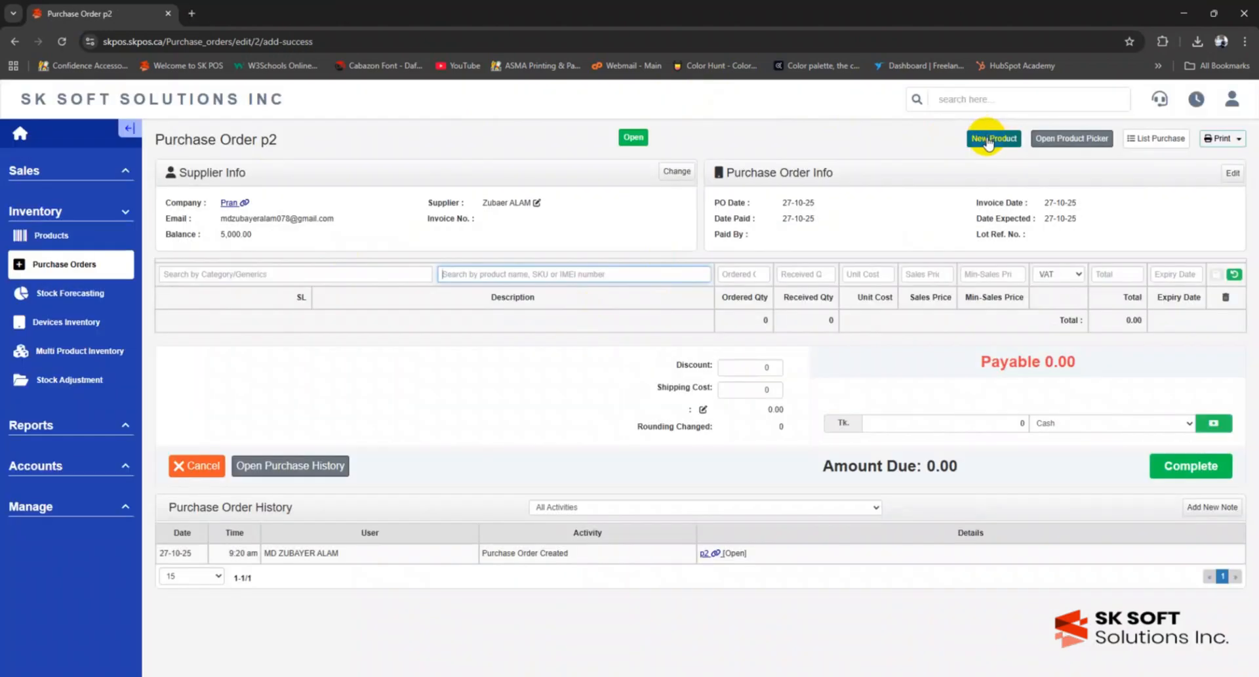
# - Start a new Device-type product and fill in its category
pyautogui.click(988, 143)
pyautogui.click(566, 185)
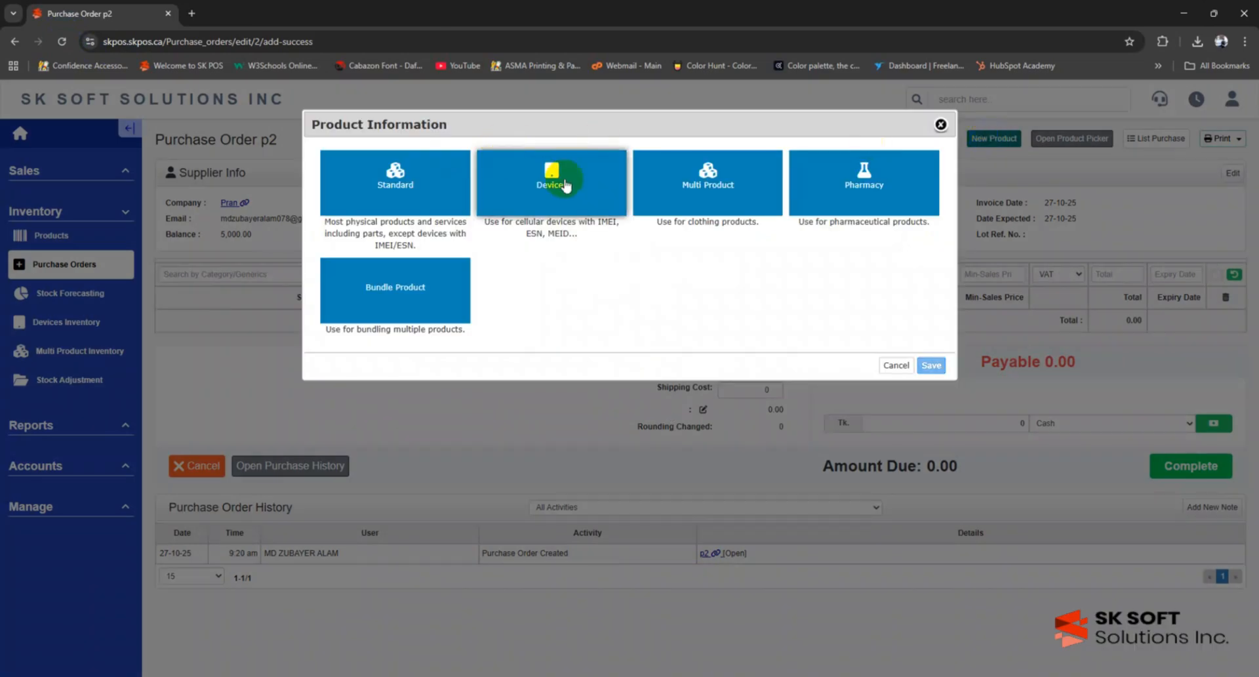
pyautogui.click(488, 219)
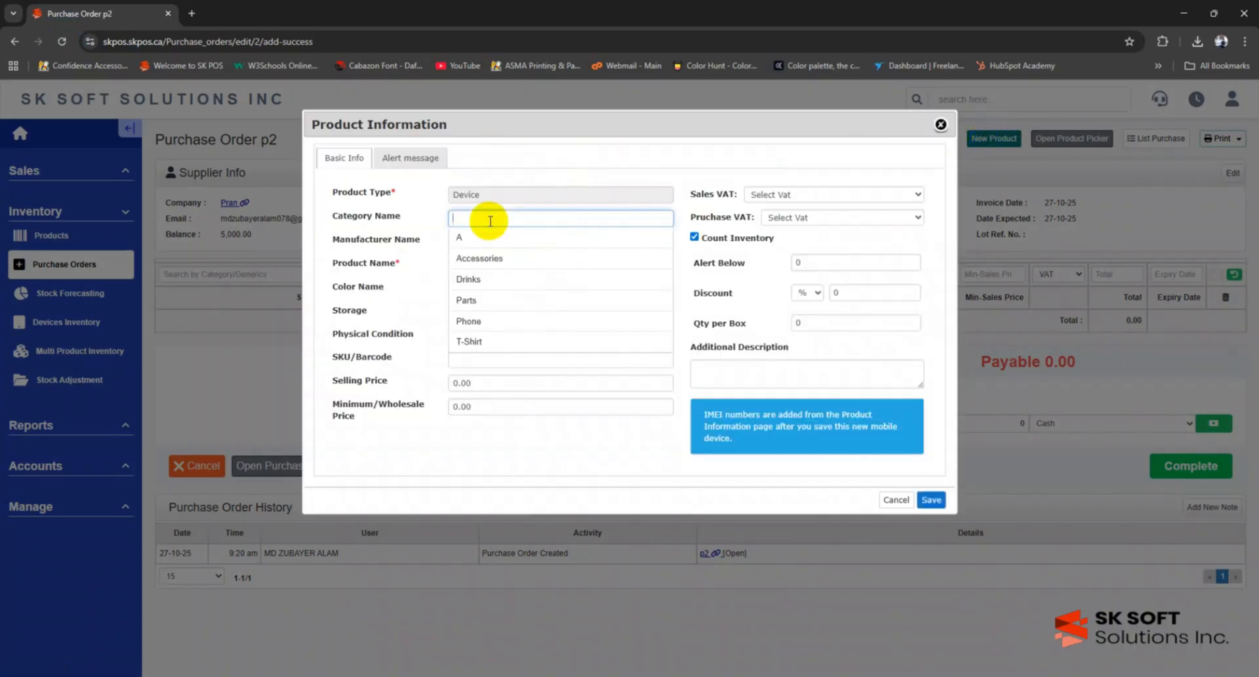
pyautogui.click(490, 221)
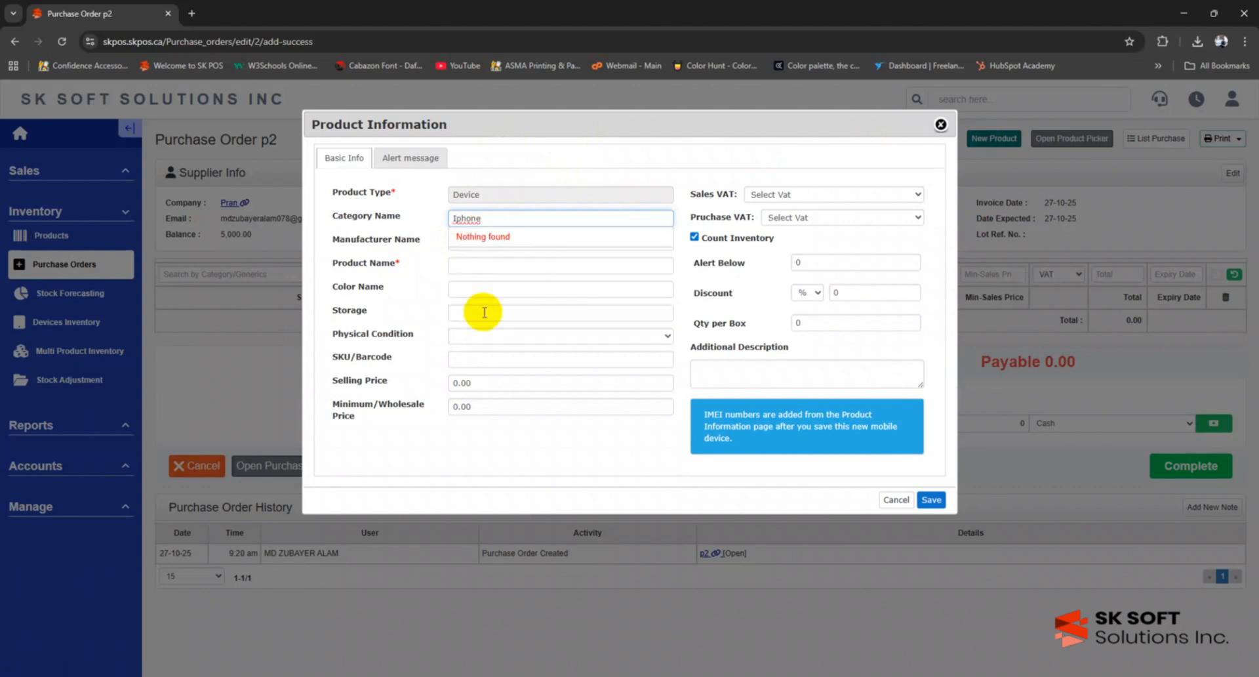
pyautogui.click(464, 288)
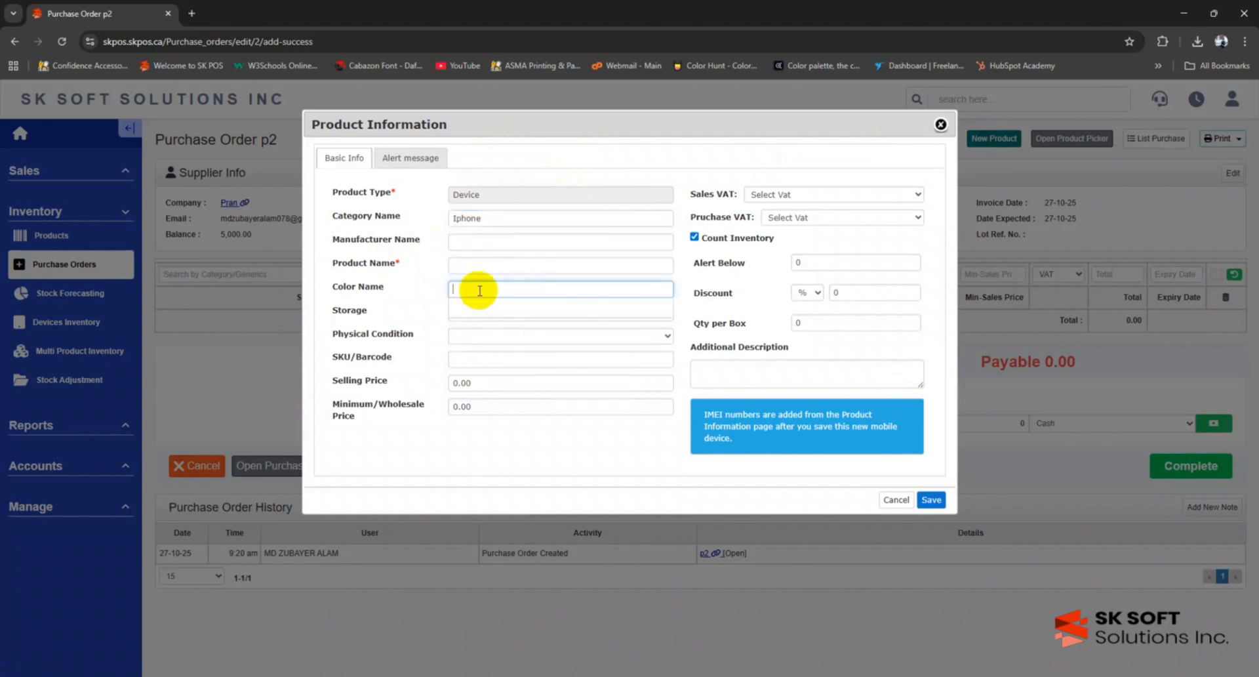
pyautogui.click(429, 274)
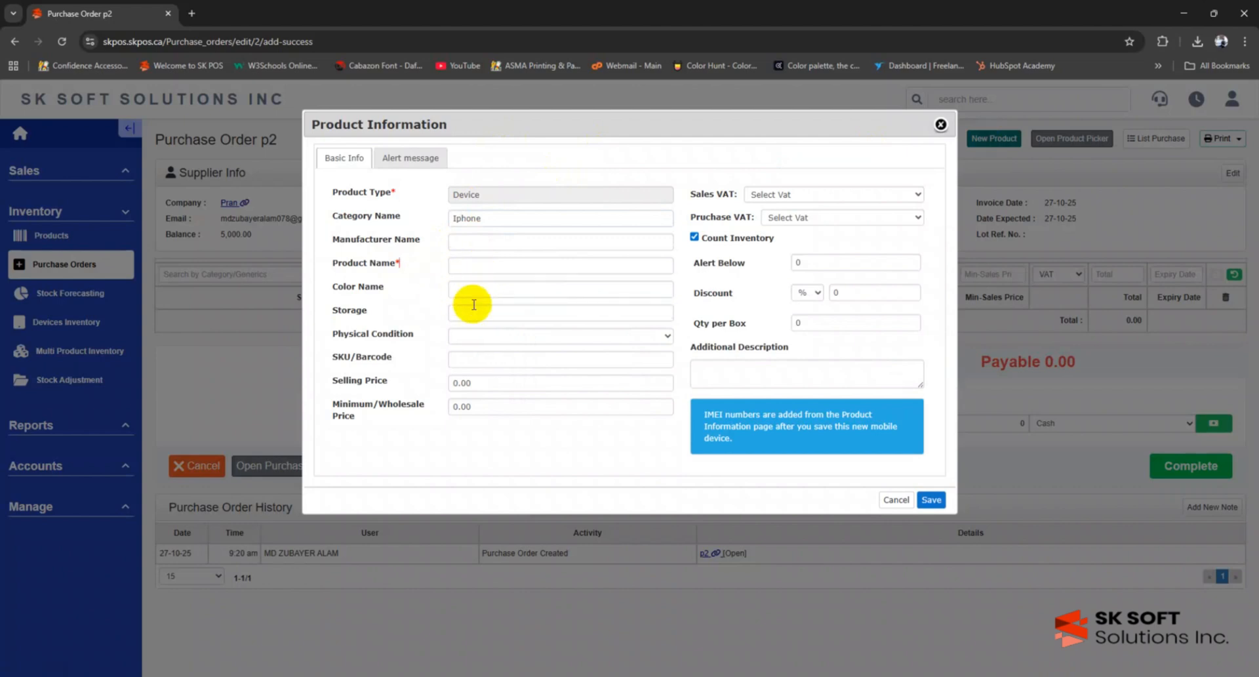
# - Enter device '15 Pro Max', colour 'Whitw', price 60,000, minimum 55,000, and save it to p2
pyautogui.click(476, 293)
pyautogui.write('Wh')
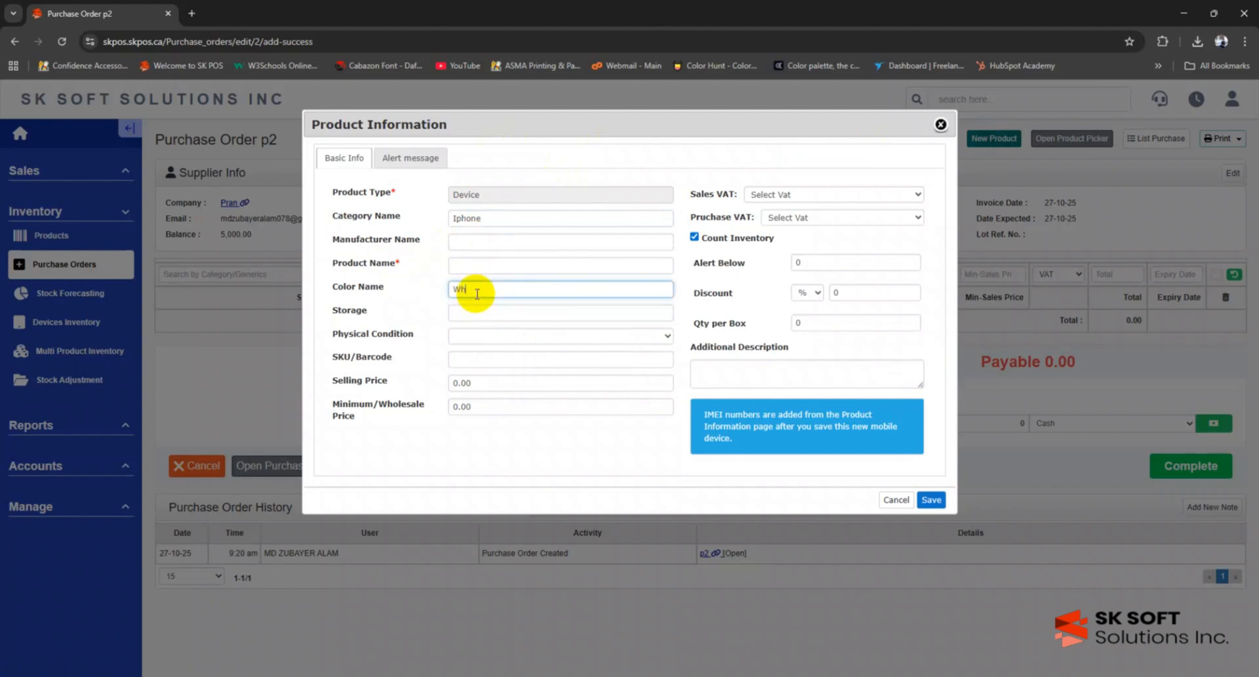
pyautogui.write('itw')
pyautogui.click(497, 264)
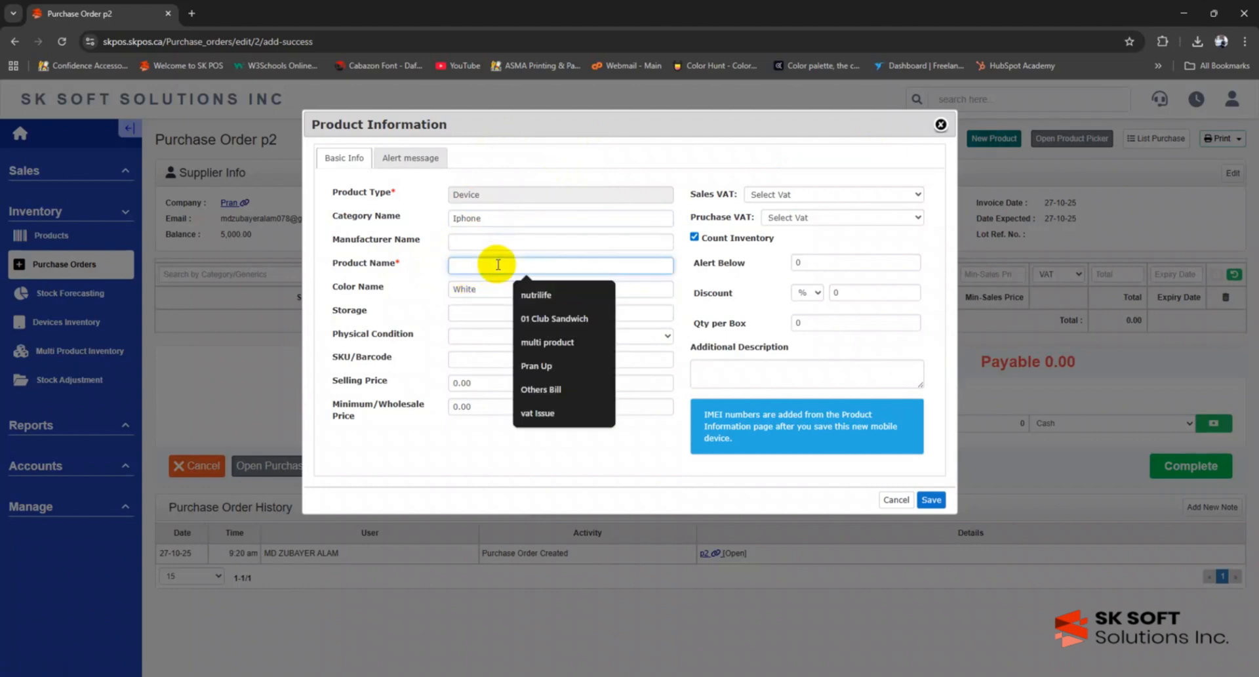
pyautogui.write('15 Pro M')
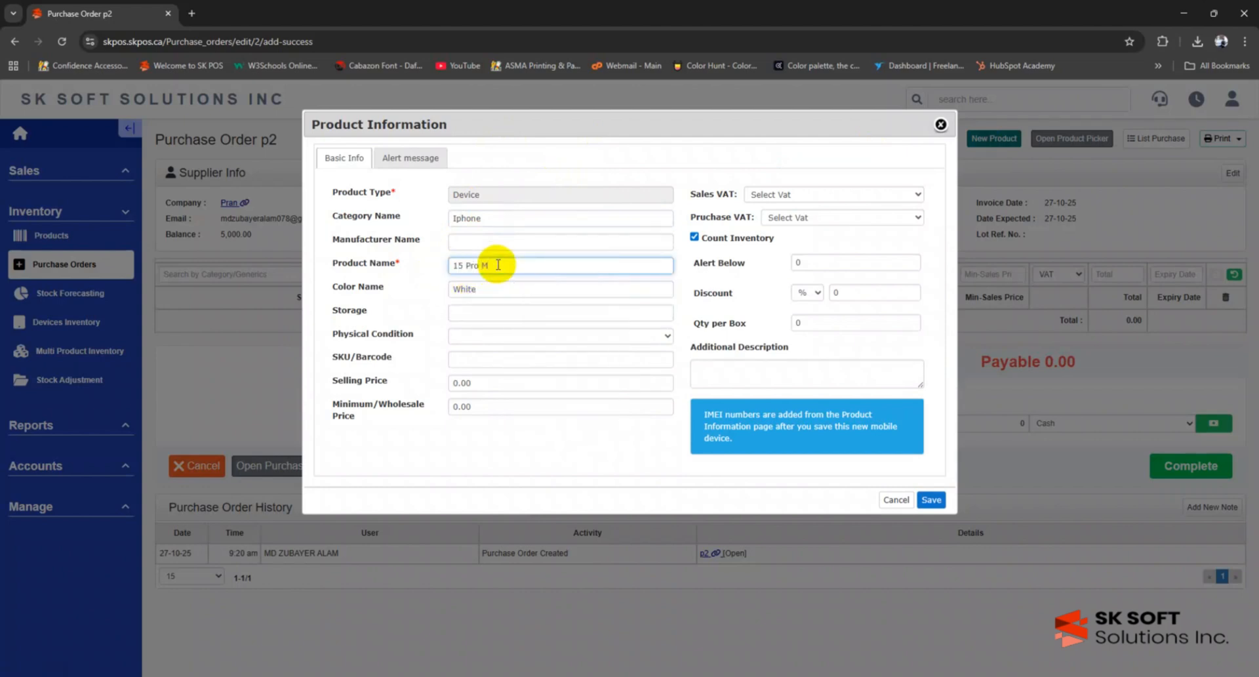
pyautogui.write('ax')
pyautogui.click(544, 384)
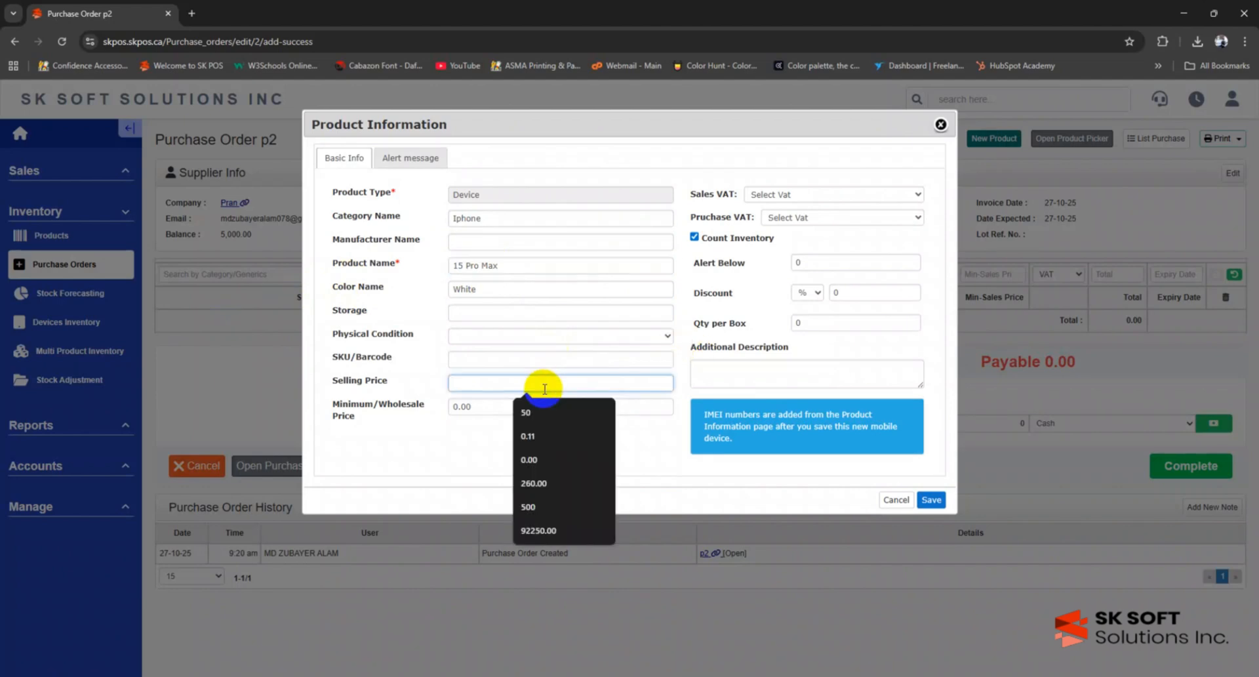
pyautogui.write('60000')
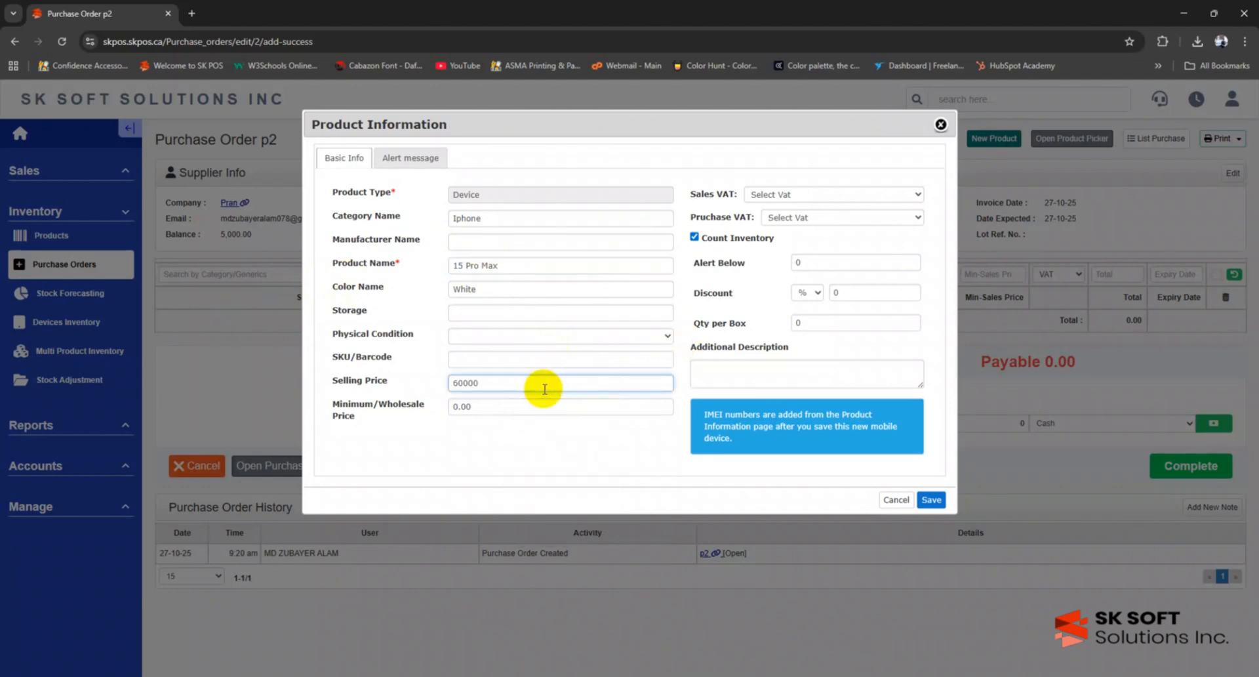
pyautogui.press('Tab')
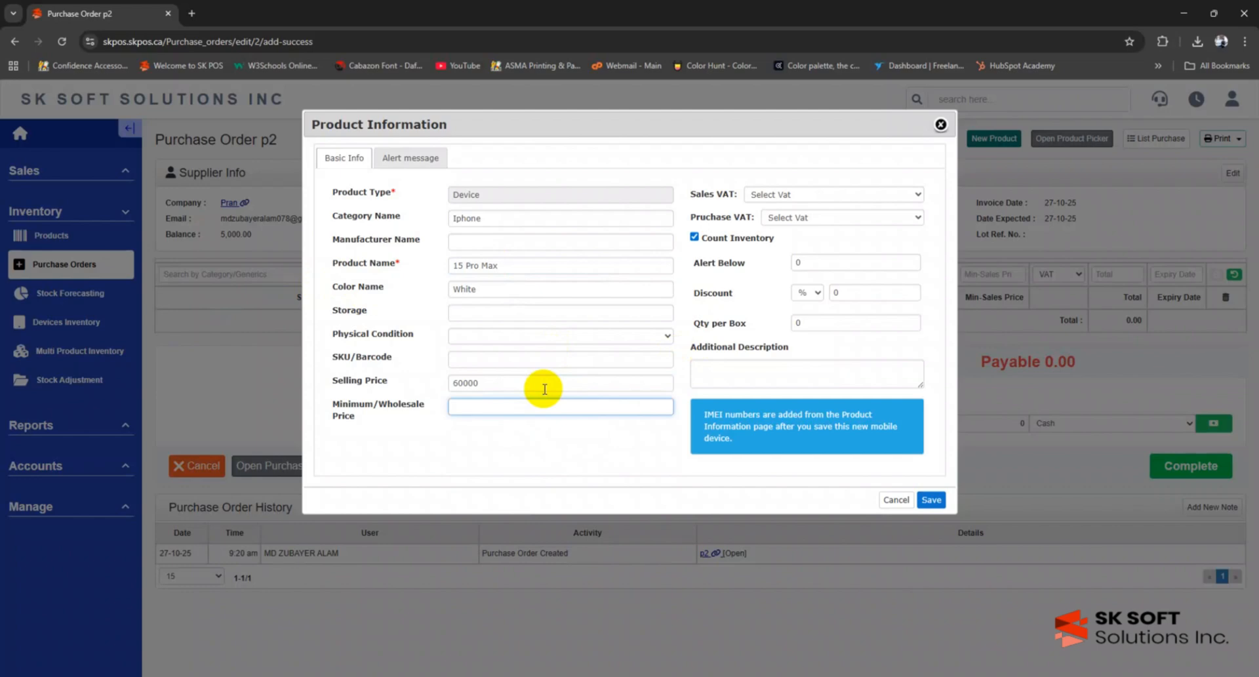
pyautogui.write('55000')
pyautogui.click(931, 499)
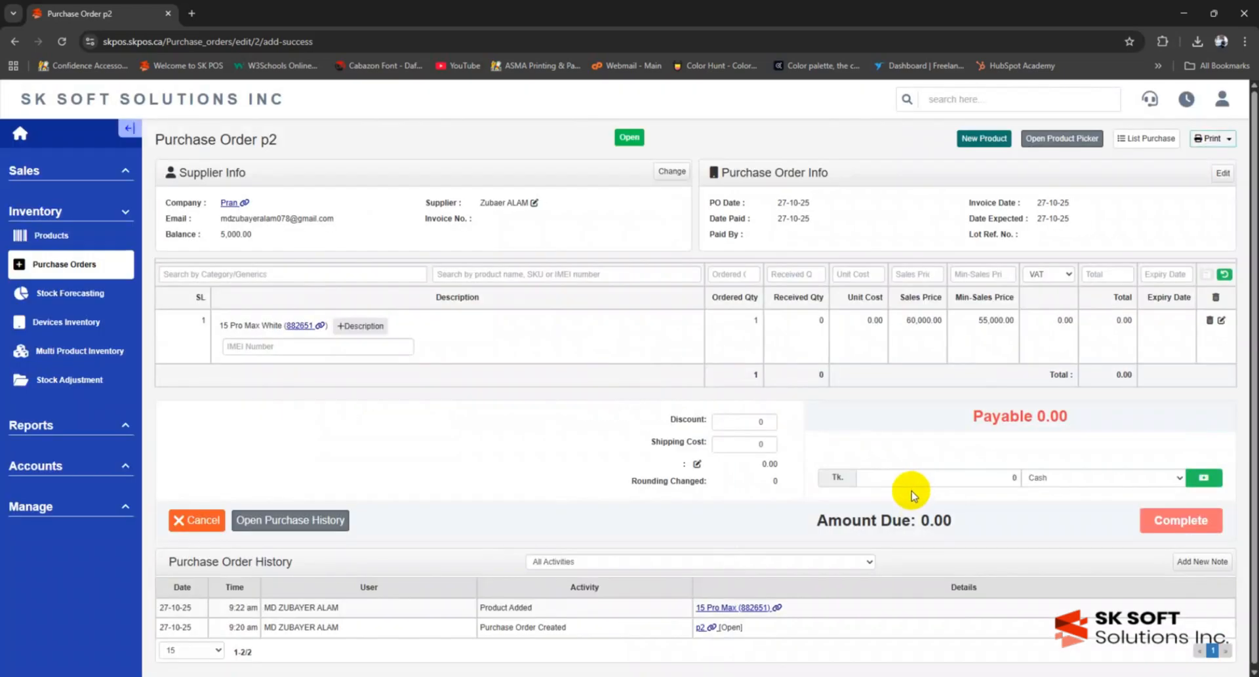
# - Record IMEI 112233 on the 15 Pro Max White line, removing and re-adding it once
pyautogui.click(254, 348)
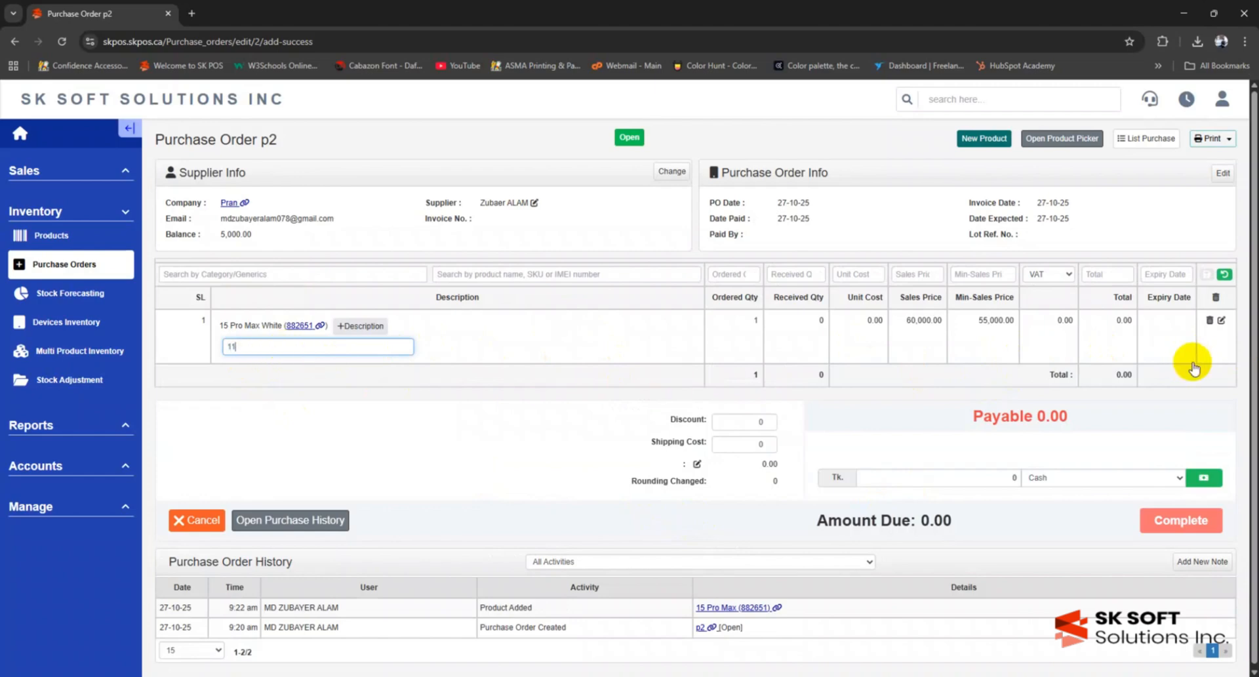
pyautogui.press('Return')
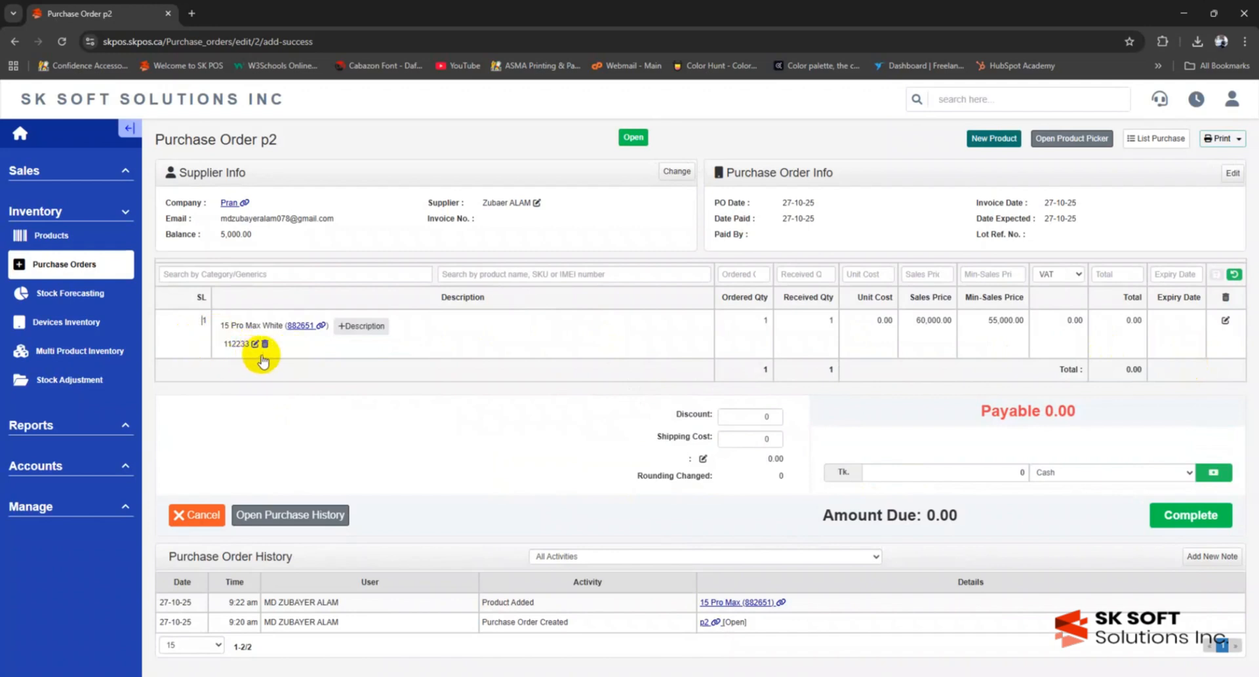
pyautogui.click(255, 343)
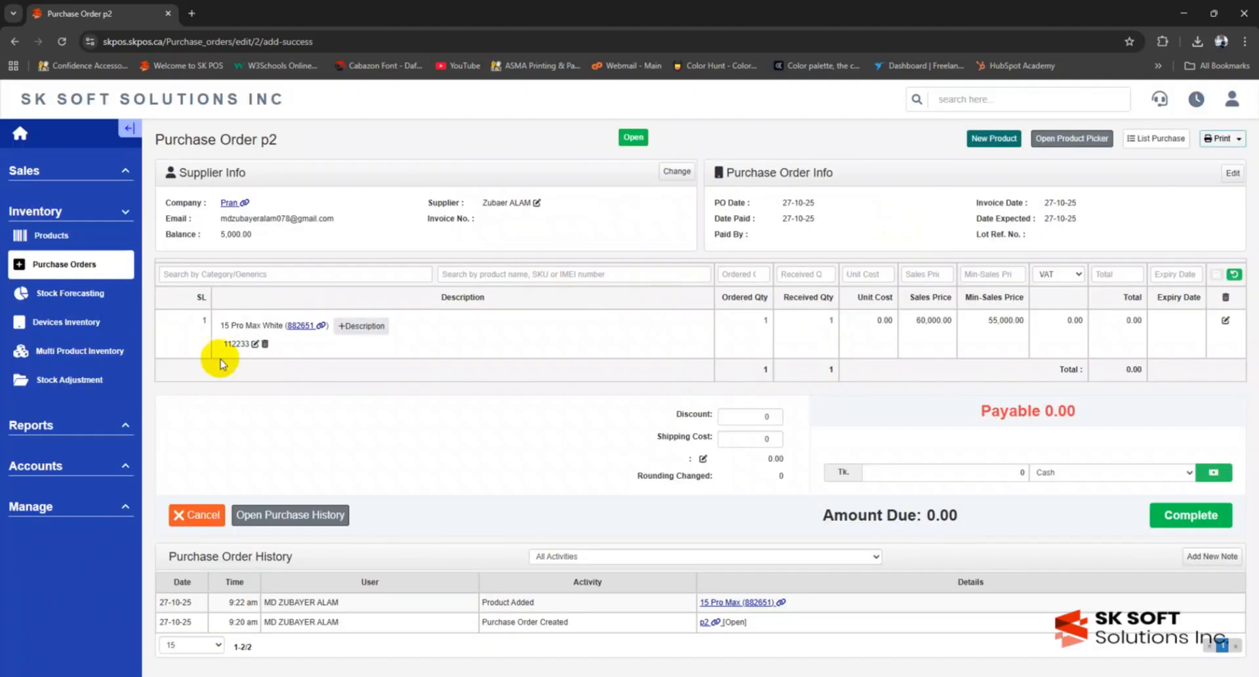
pyautogui.click(265, 344)
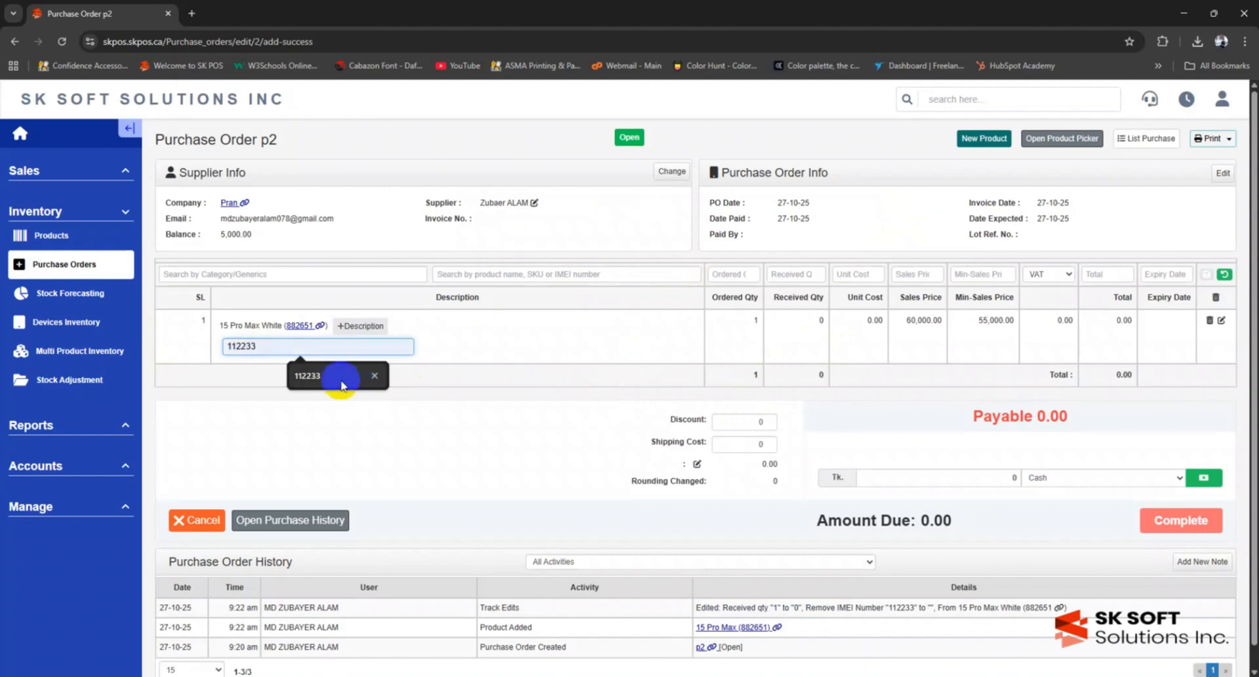
pyautogui.click(337, 375)
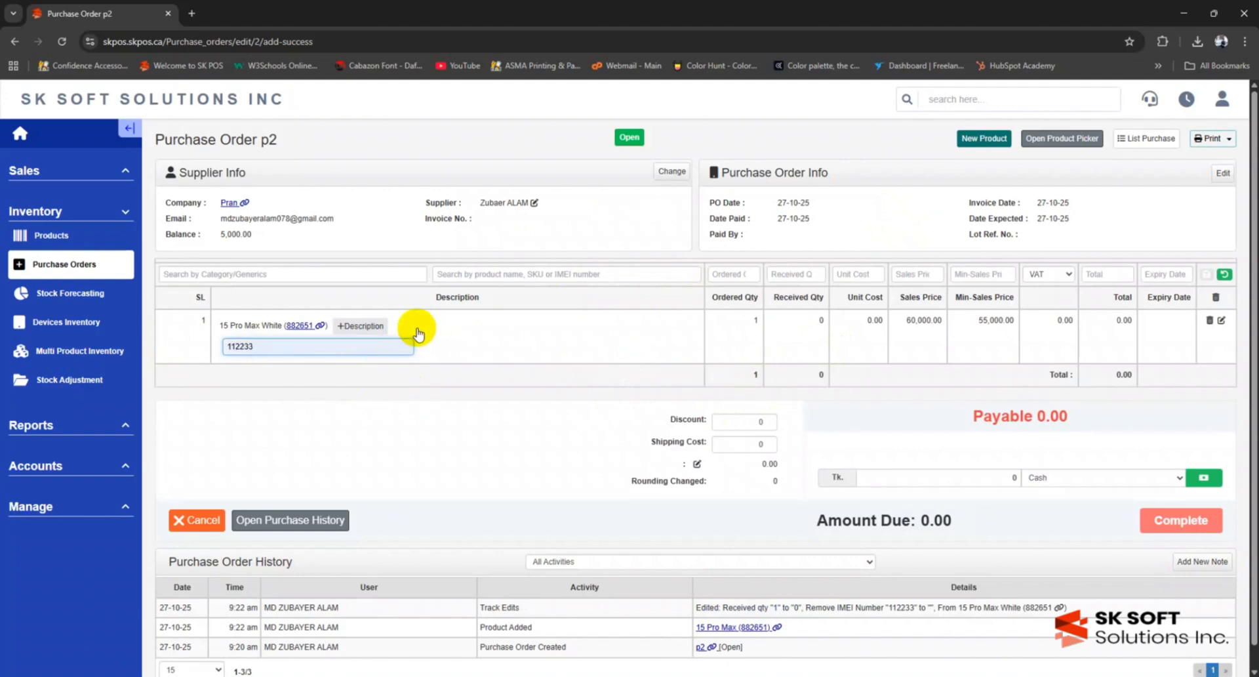
pyautogui.press('Return')
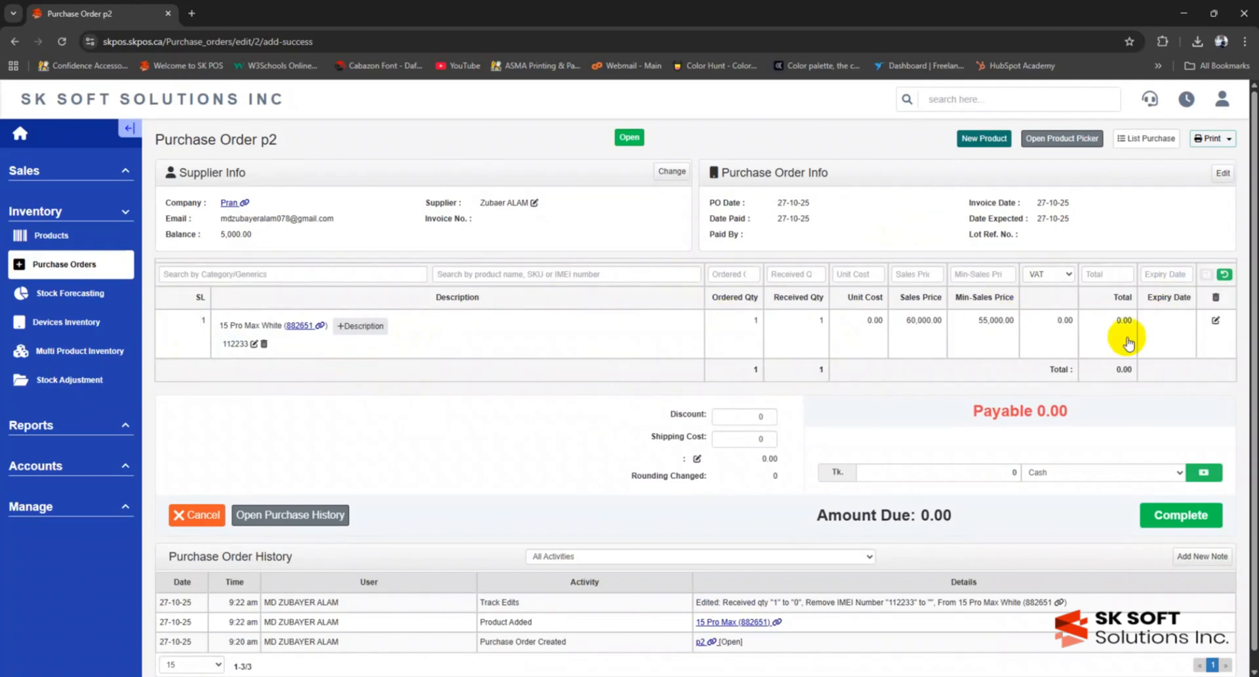
# - Set the 15 Pro Max White line's unit cost to 45,000
pyautogui.click(1216, 323)
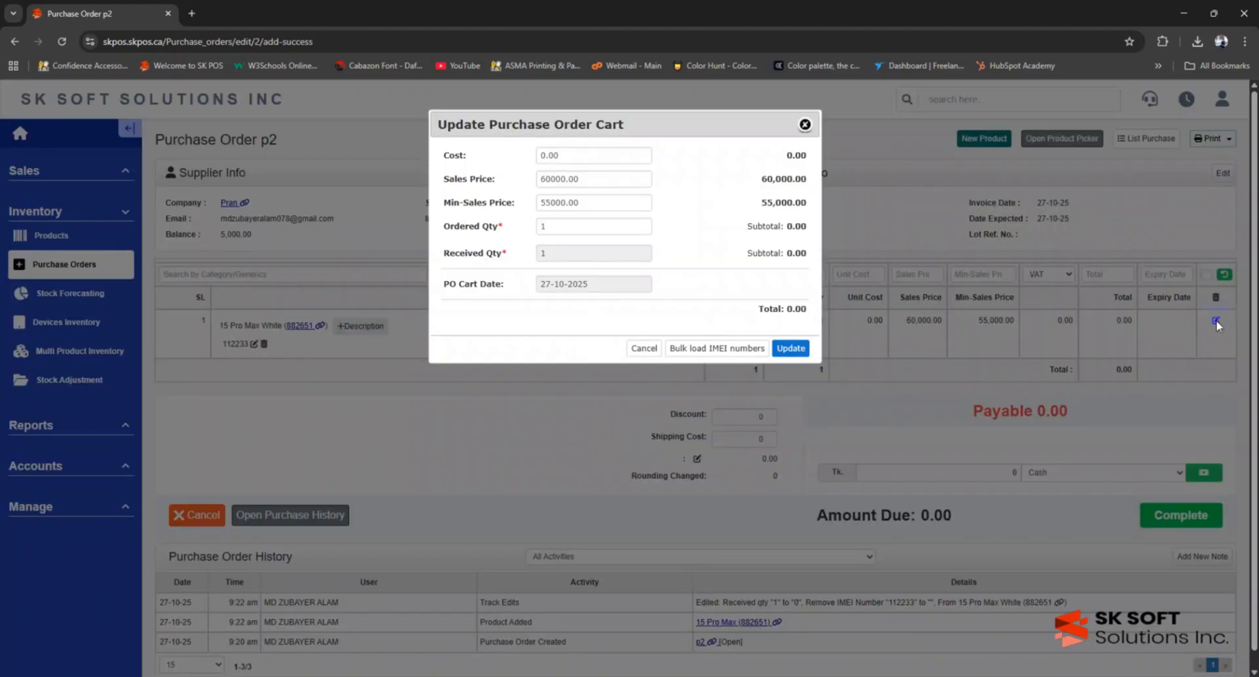
pyautogui.click(566, 158)
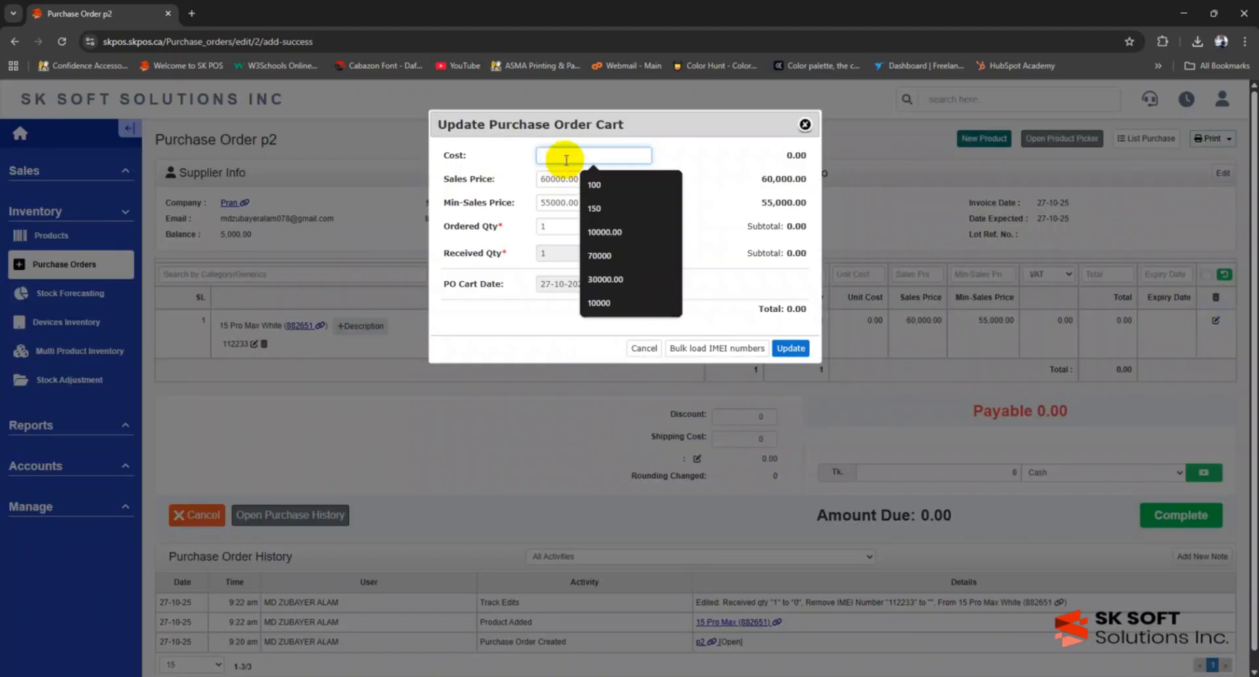
pyautogui.write('45000')
pyautogui.press('Return')
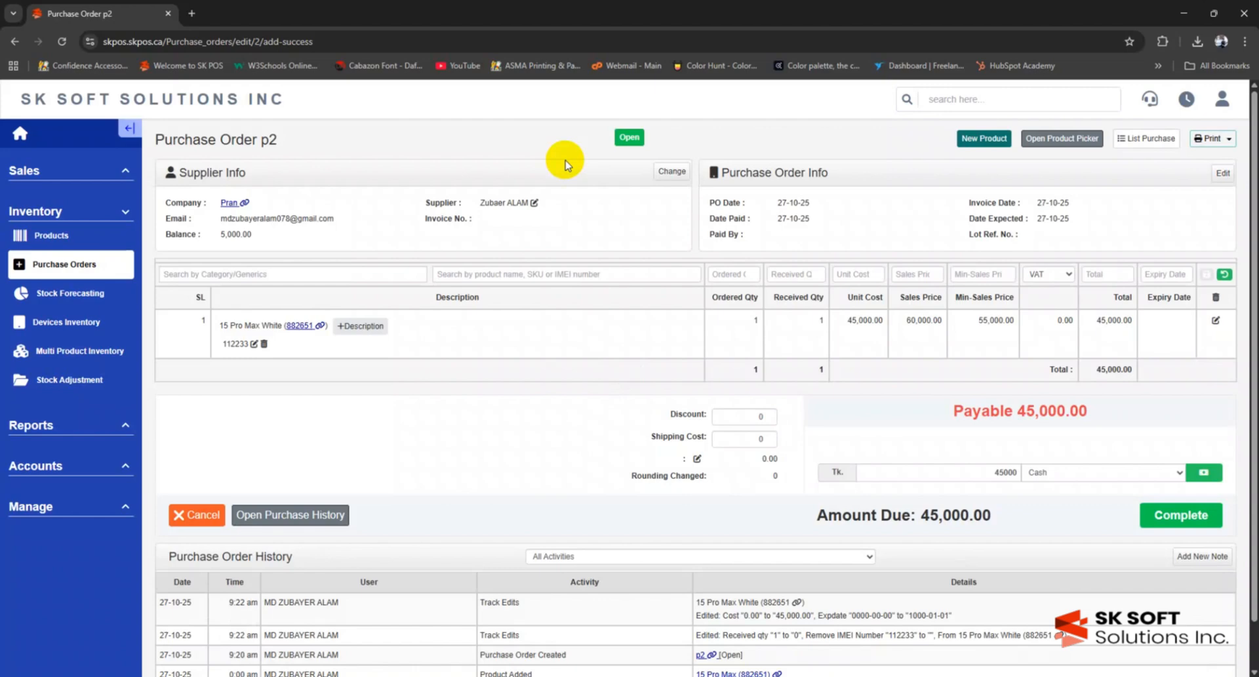
# - Change the line's ordered quantity to 5, bringing the total to 225,000
pyautogui.click(1215, 321)
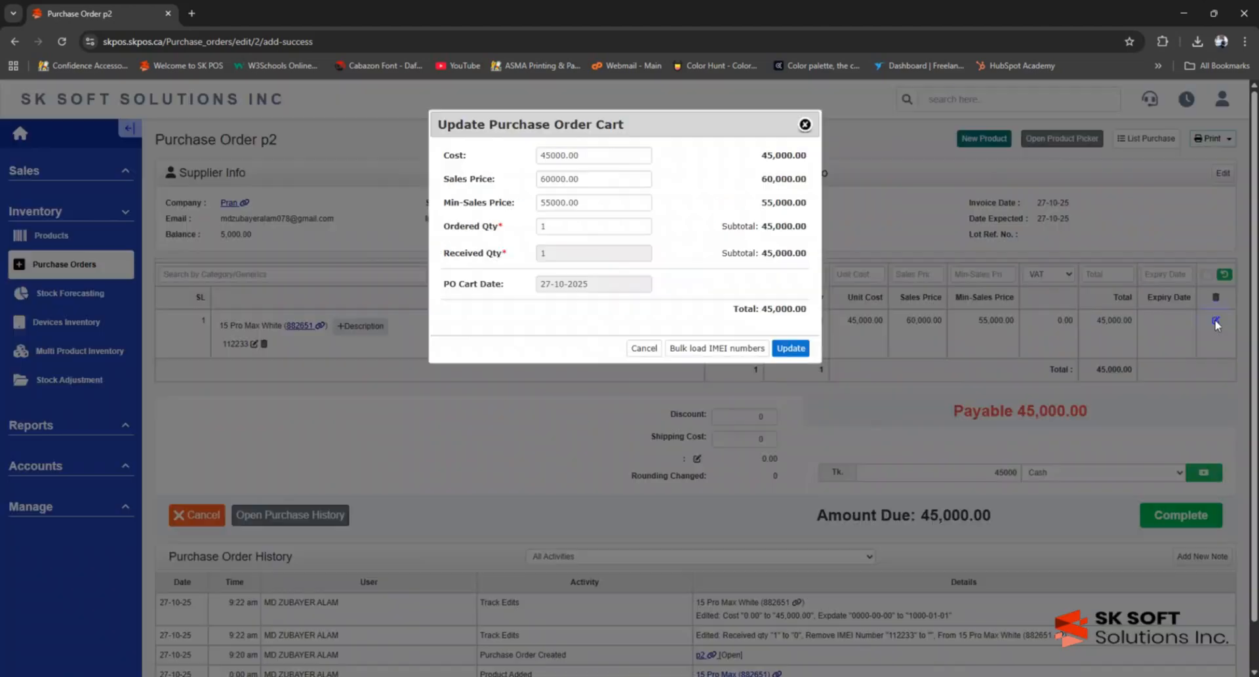
pyautogui.click(588, 227)
pyautogui.write('0')
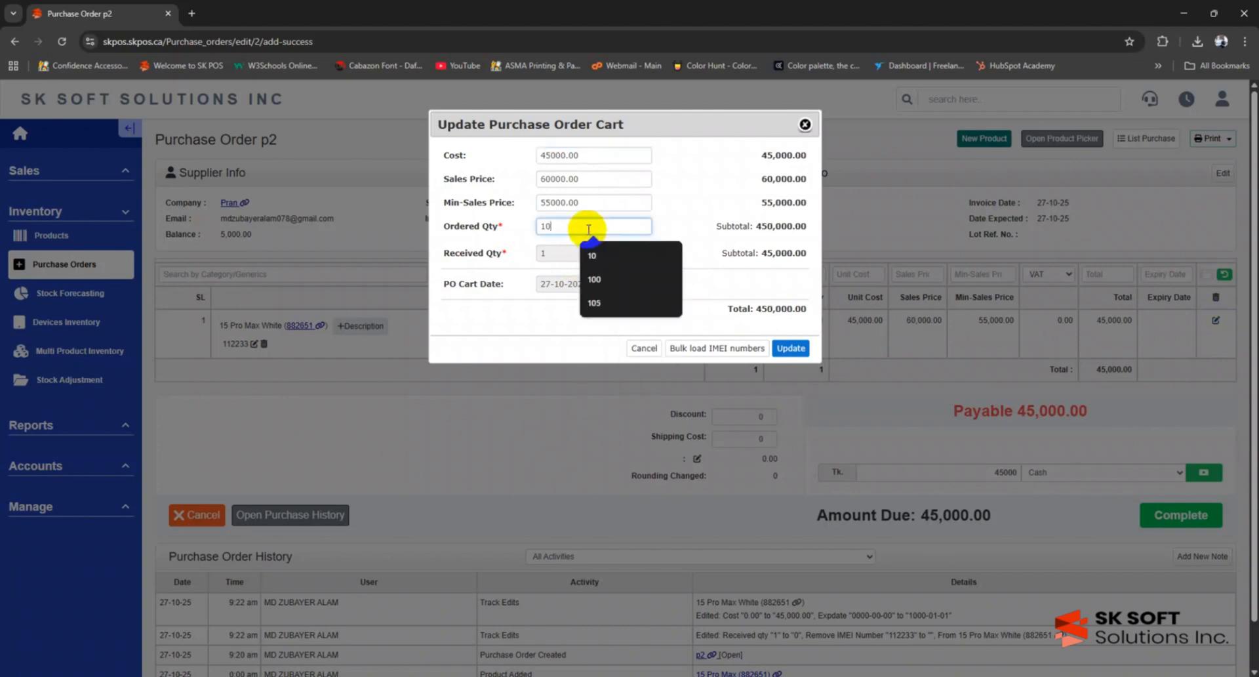
pyautogui.press('BackSpace')
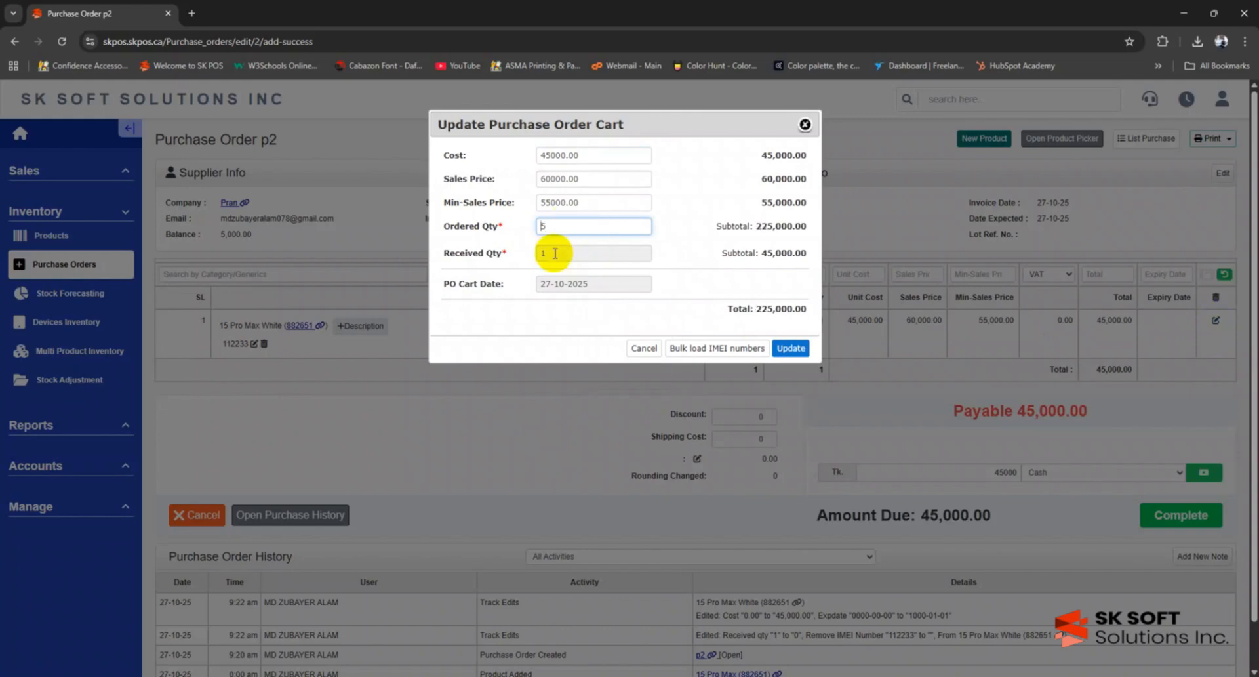
pyautogui.click(792, 348)
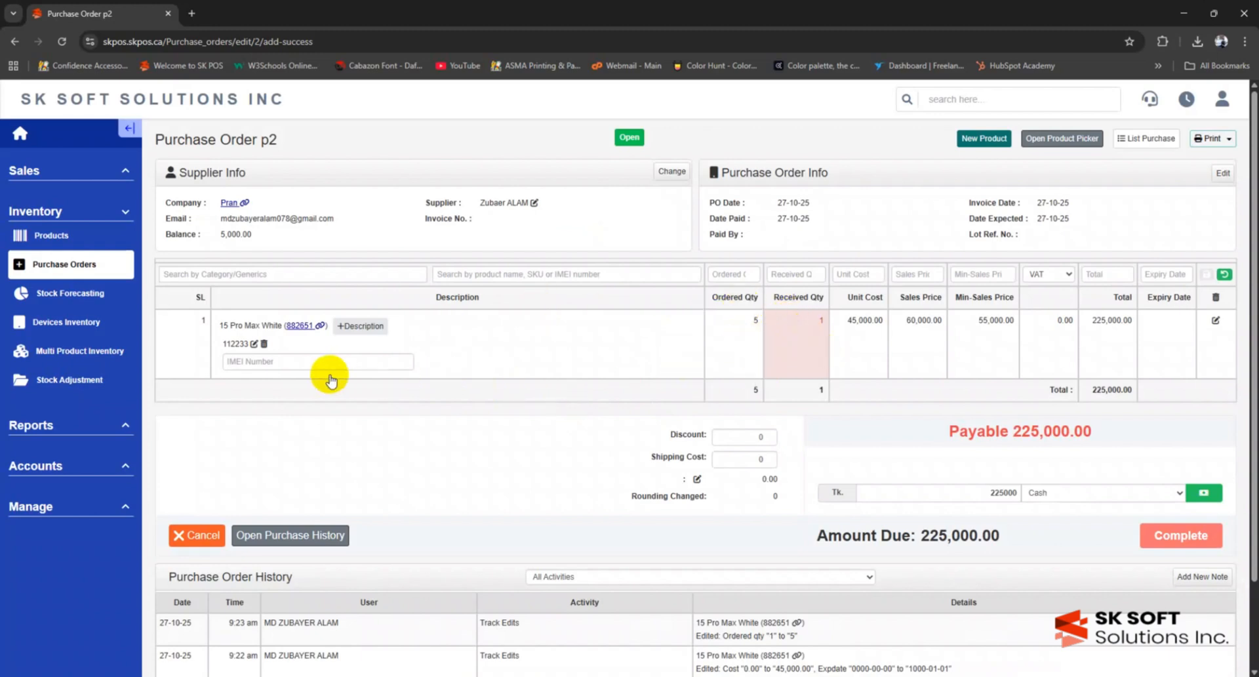
pyautogui.click(292, 362)
pyautogui.click(676, 318)
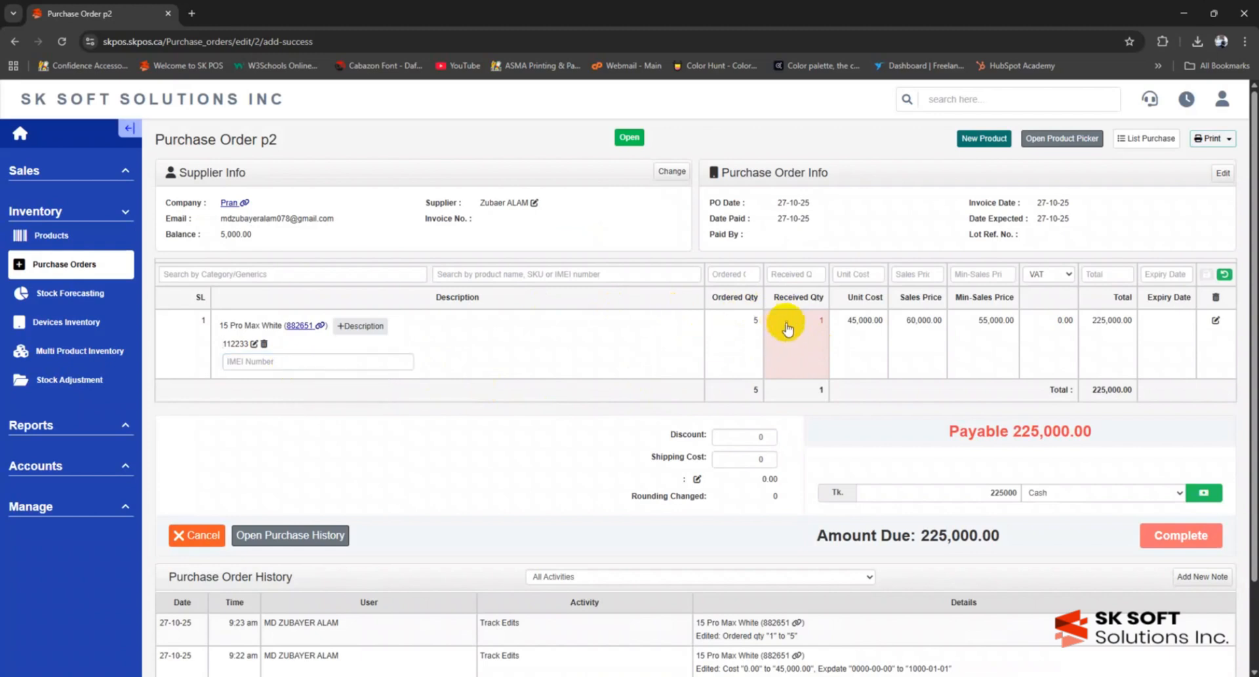
pyautogui.click(249, 362)
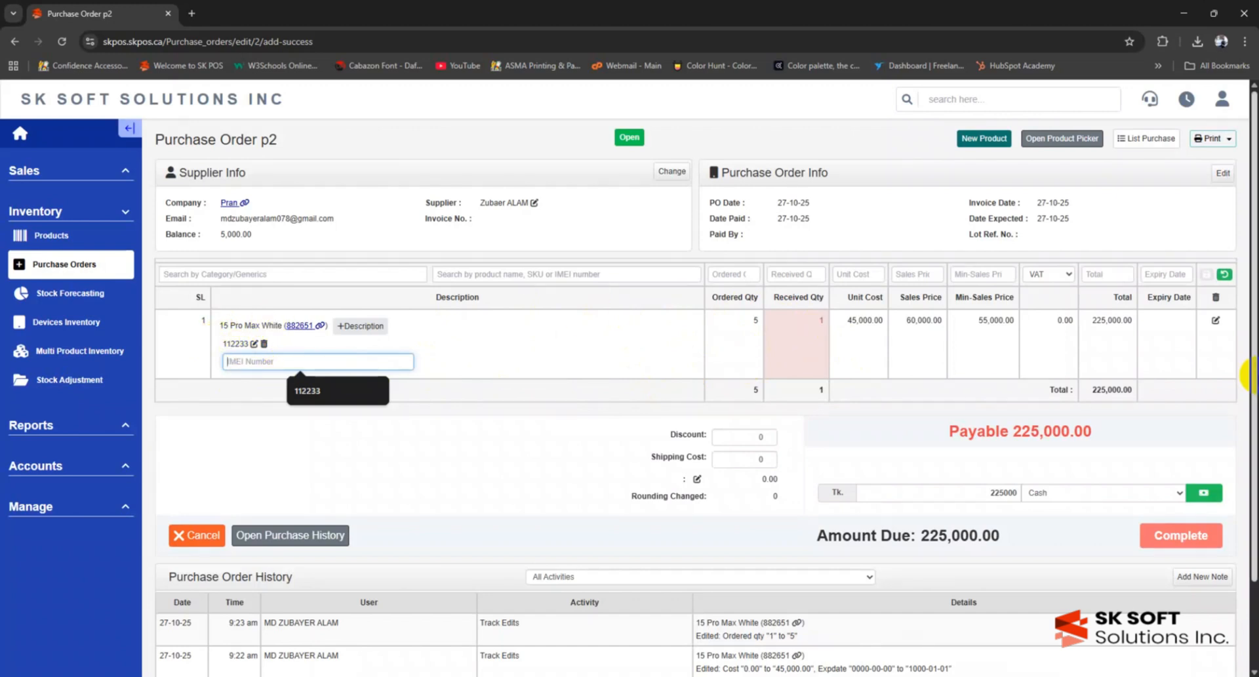
pyautogui.write('121212')
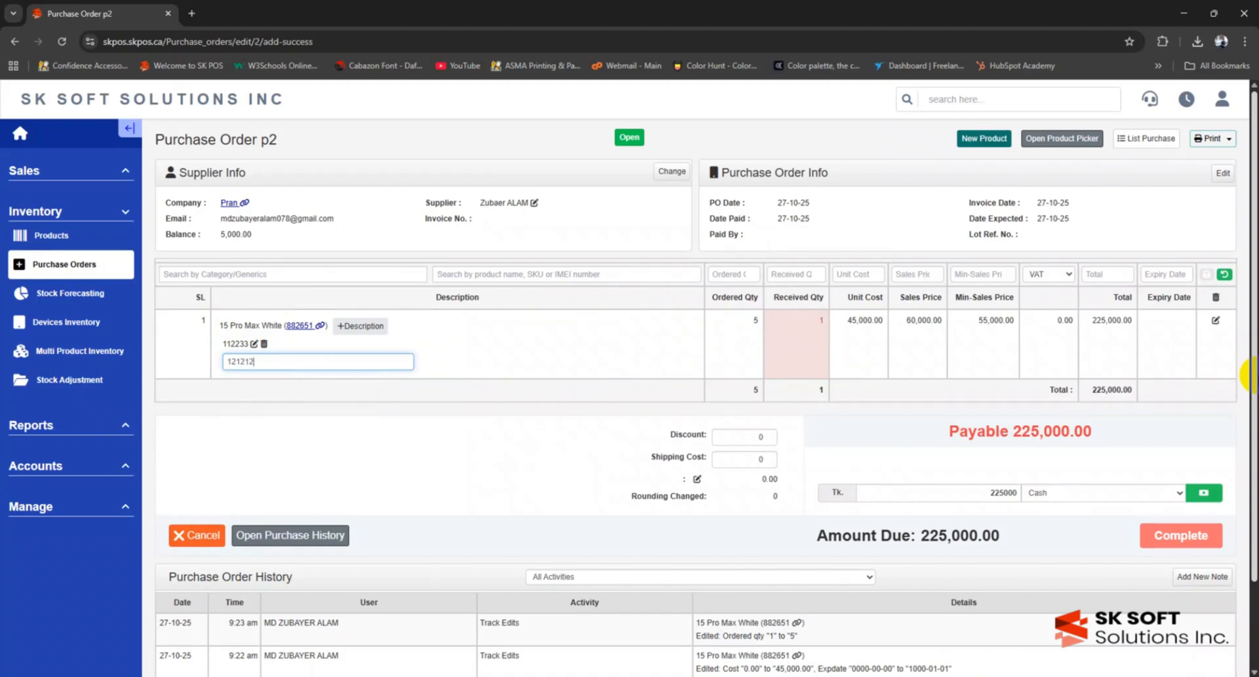
pyautogui.press('Return')
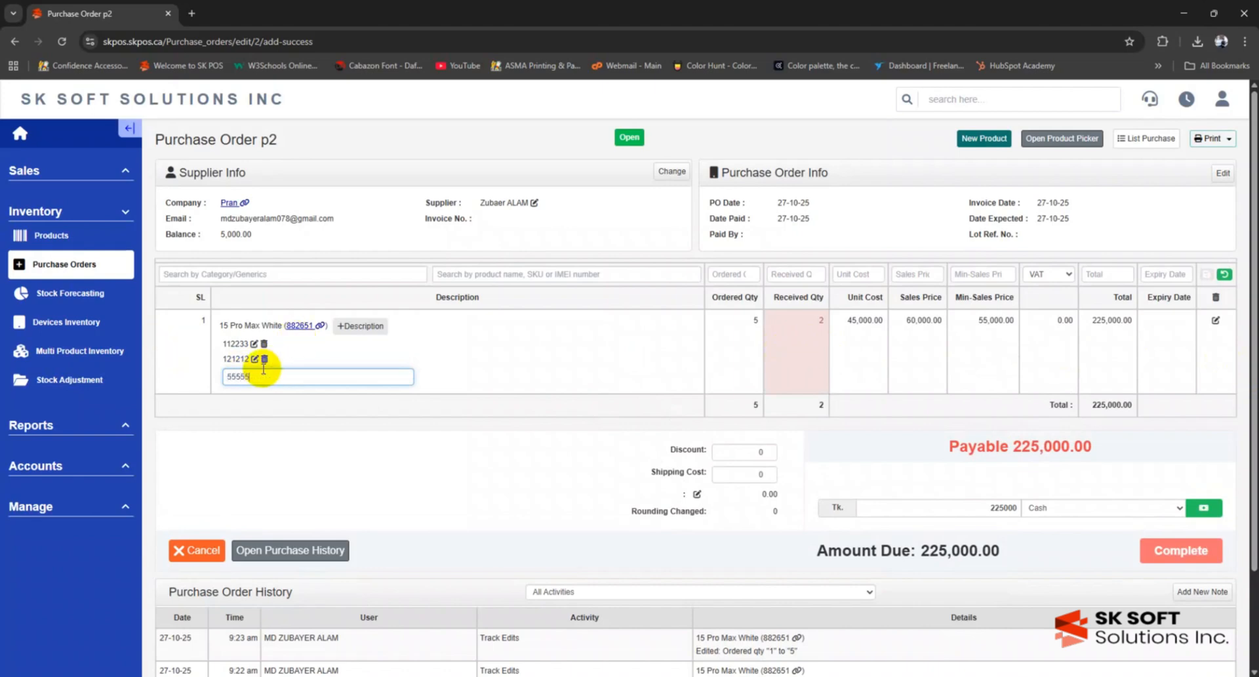
pyautogui.press('Return')
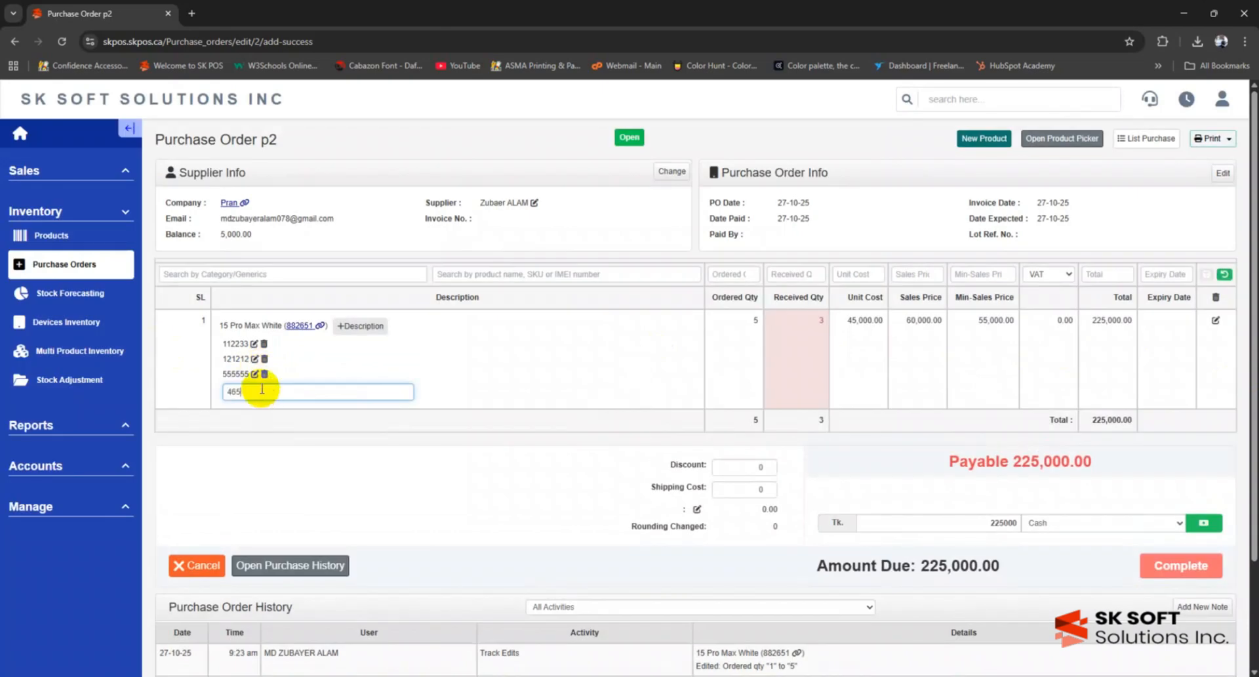
pyautogui.press('Return')
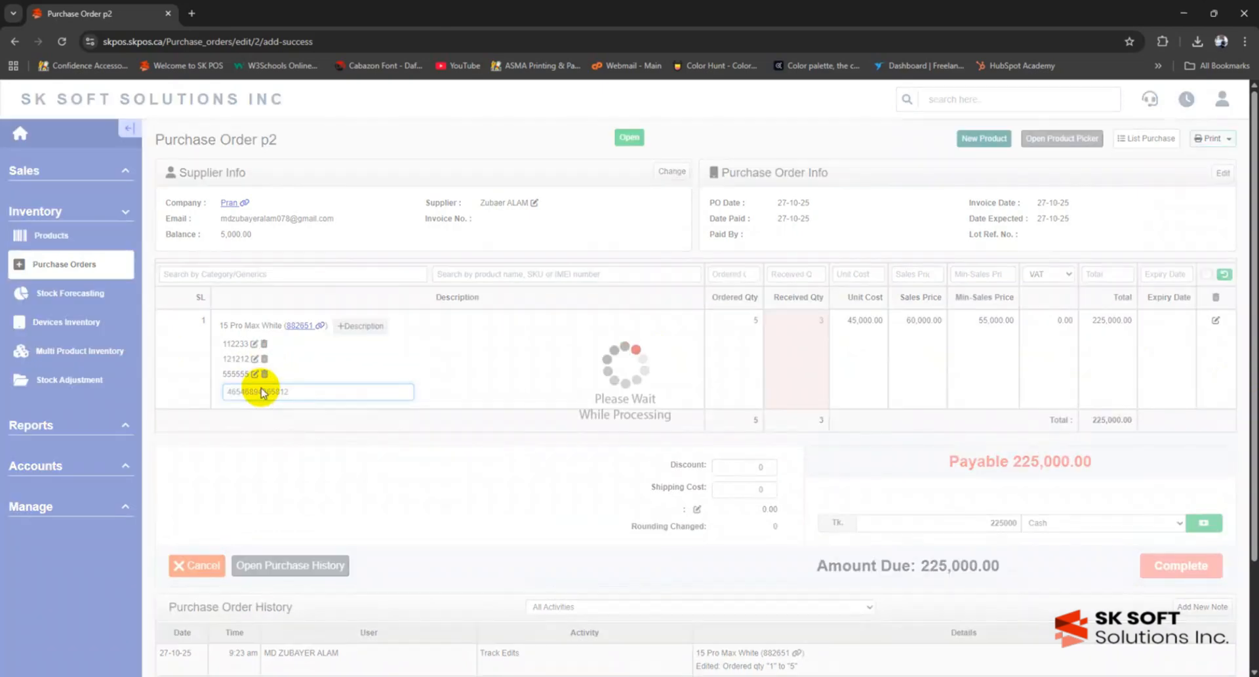
pyautogui.write('24151541263')
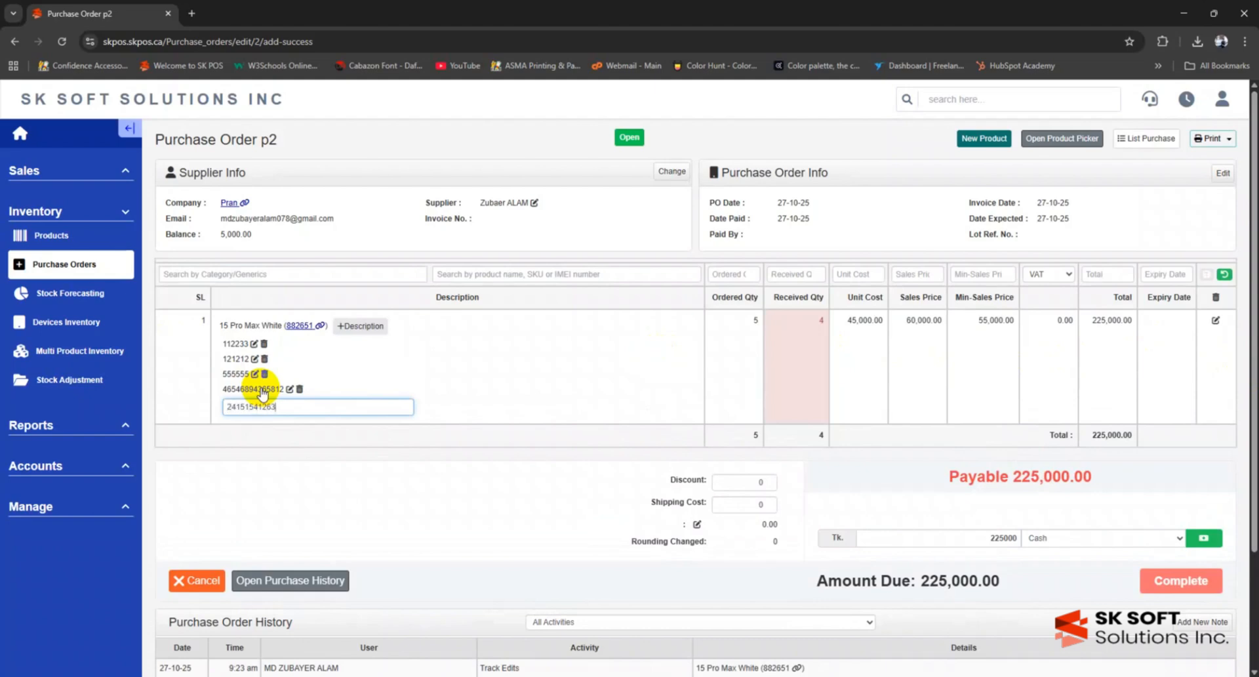
pyautogui.write('5')
pyautogui.press('Return')
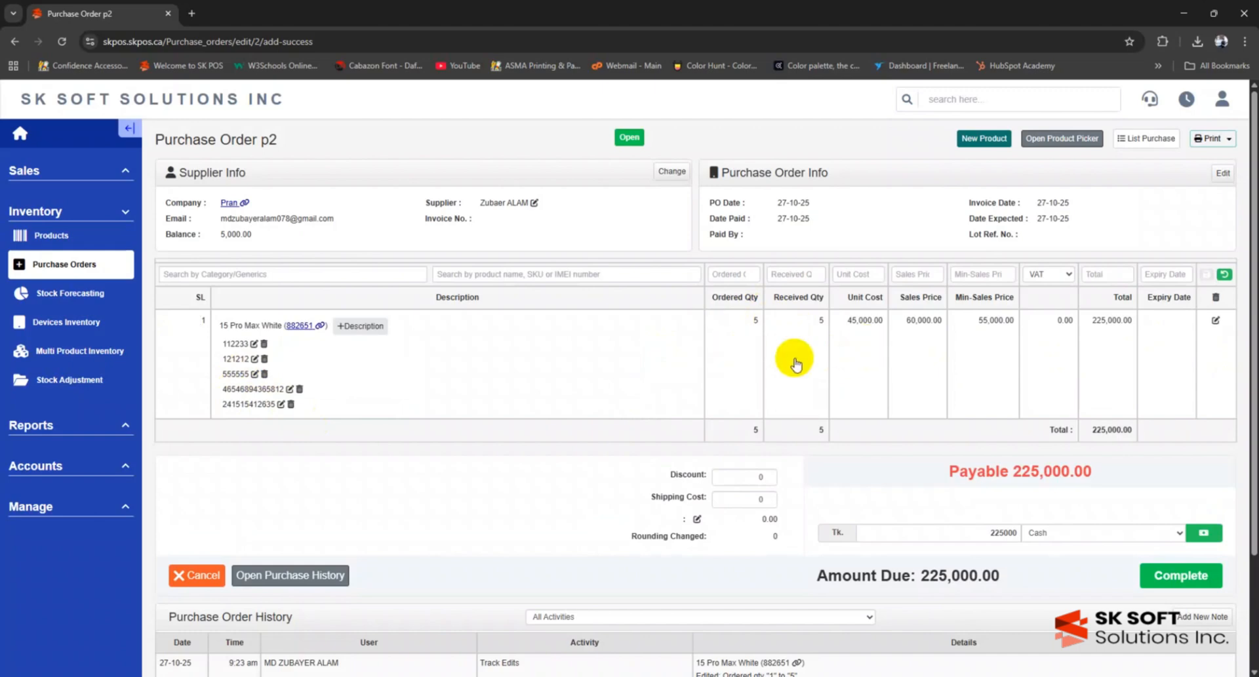
pyautogui.scroll(-3, 794, 363)
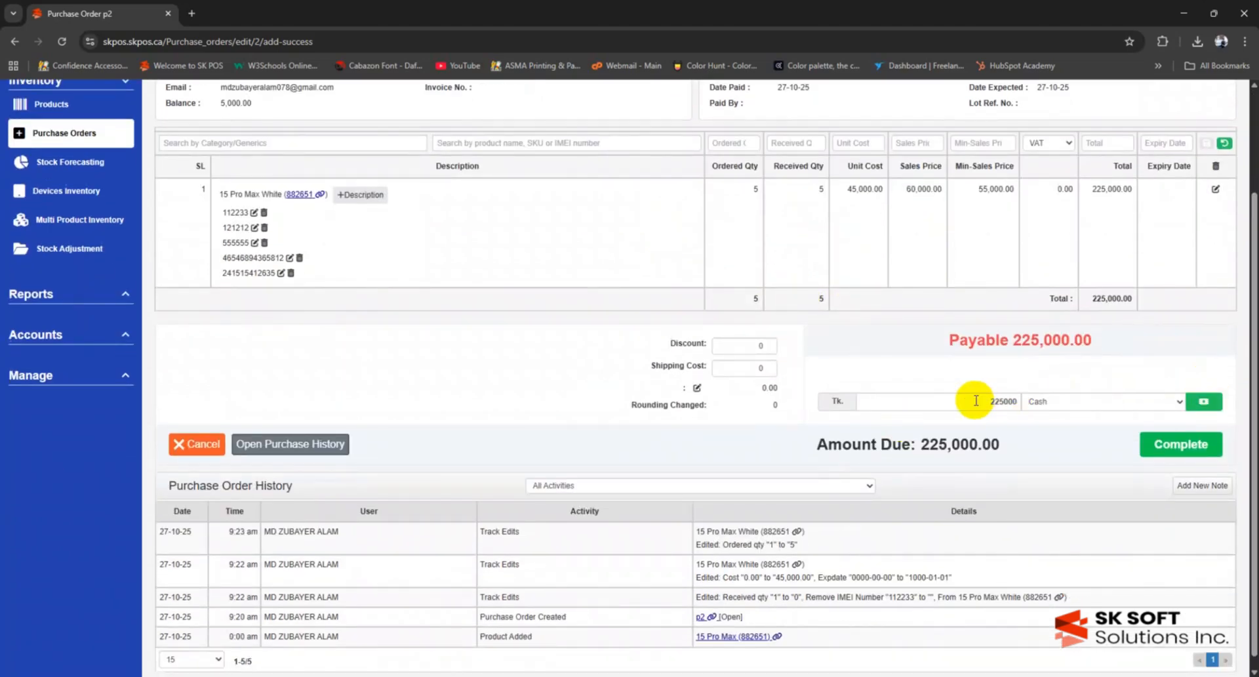
# - Pay 225,000 in cash, complete p2, and view the five devices in inventory
pyautogui.moveTo(974, 401); pyautogui.dragTo(1045, 398)
pyautogui.click(1080, 381)
pyautogui.click(1214, 398)
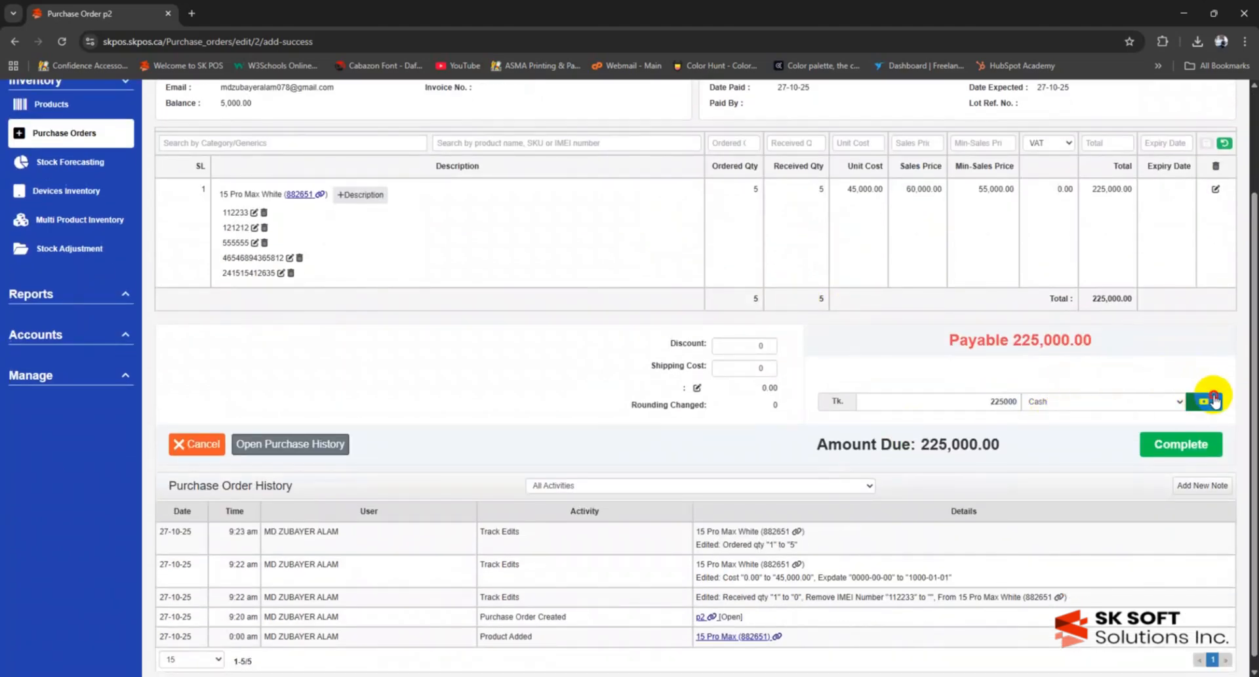
pyautogui.click(1159, 459)
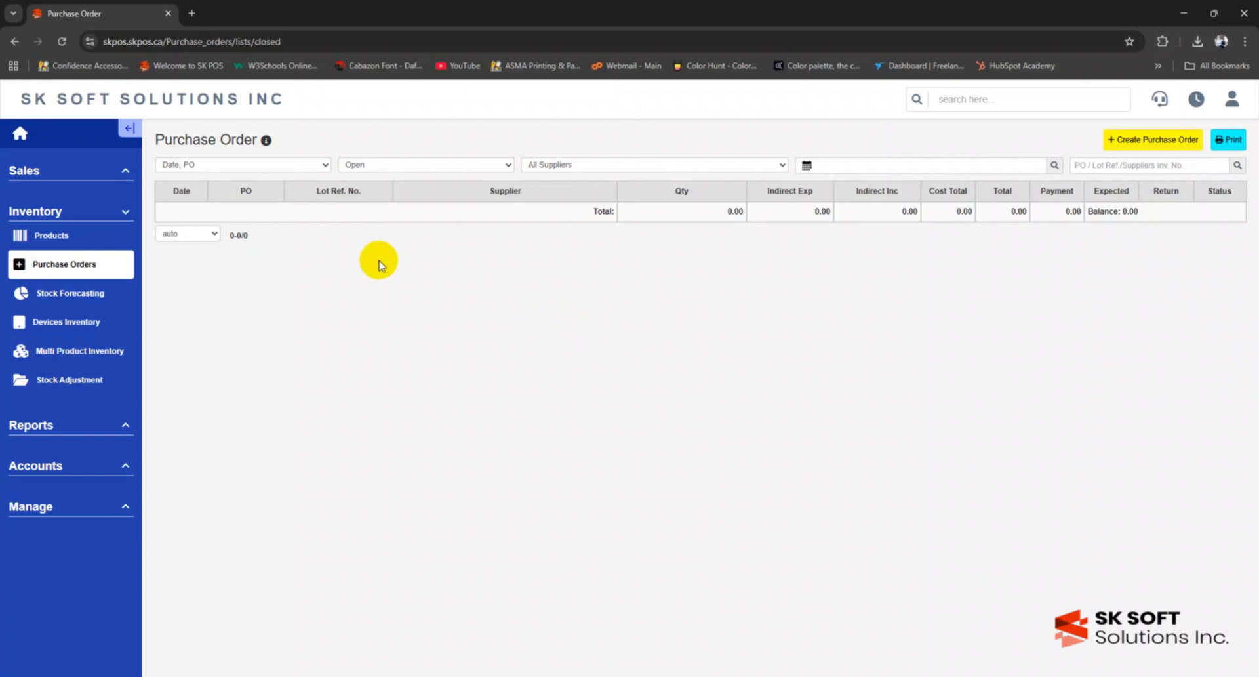
pyautogui.click(53, 241)
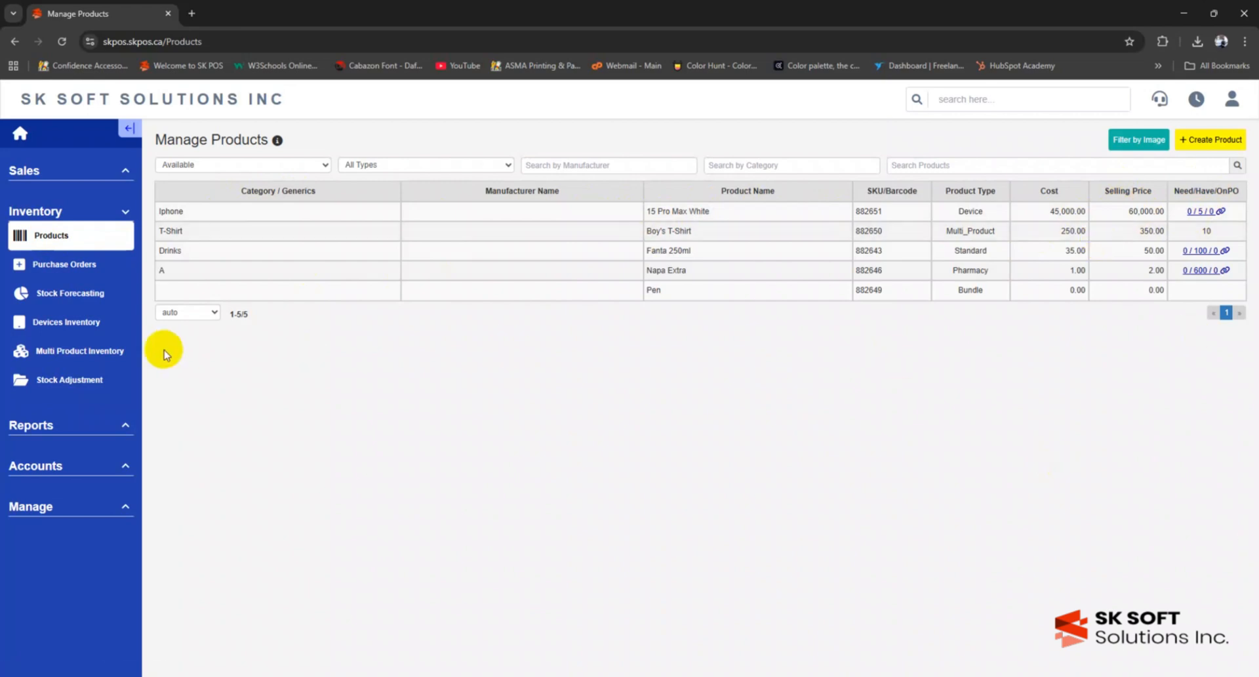
pyautogui.click(91, 332)
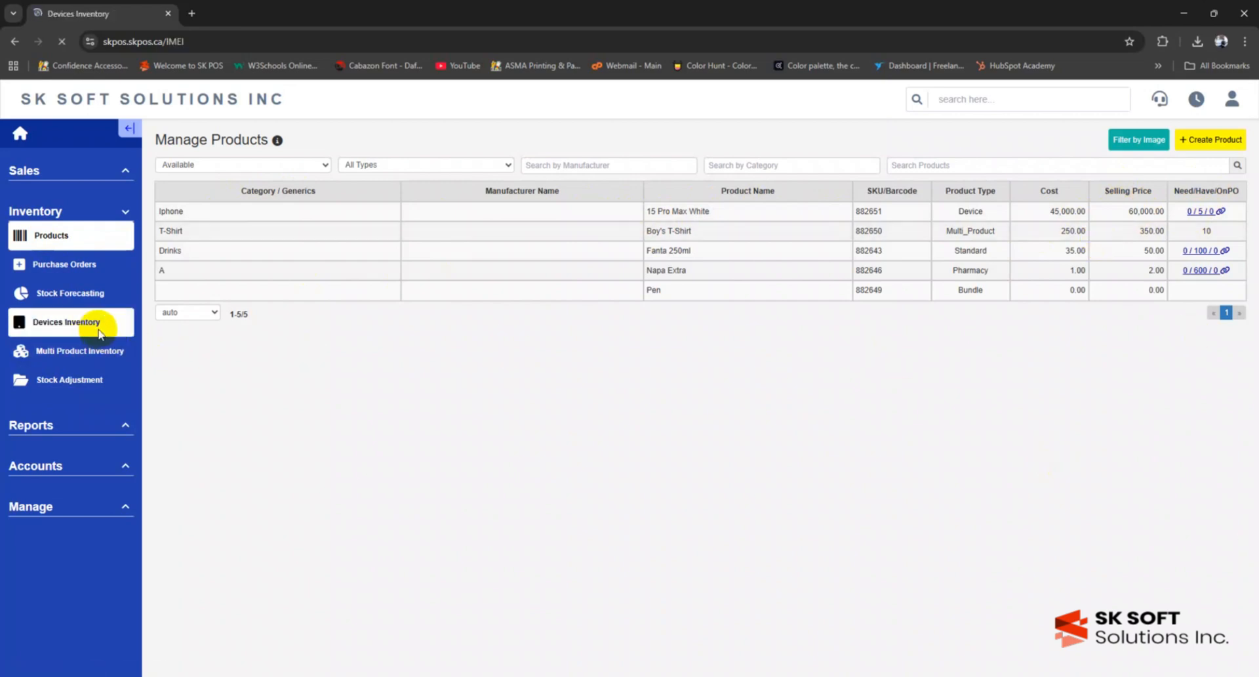